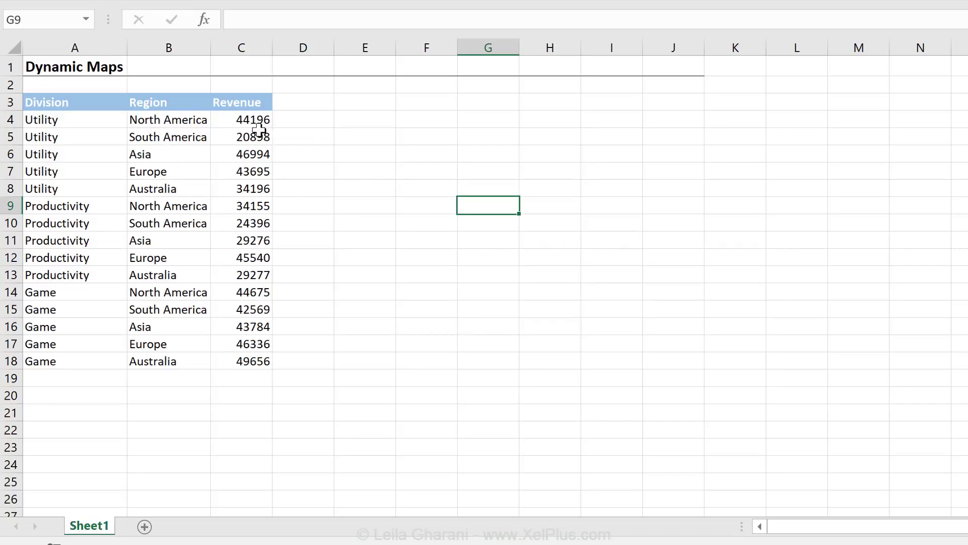
left_click_drag(256, 122, 242, 172)
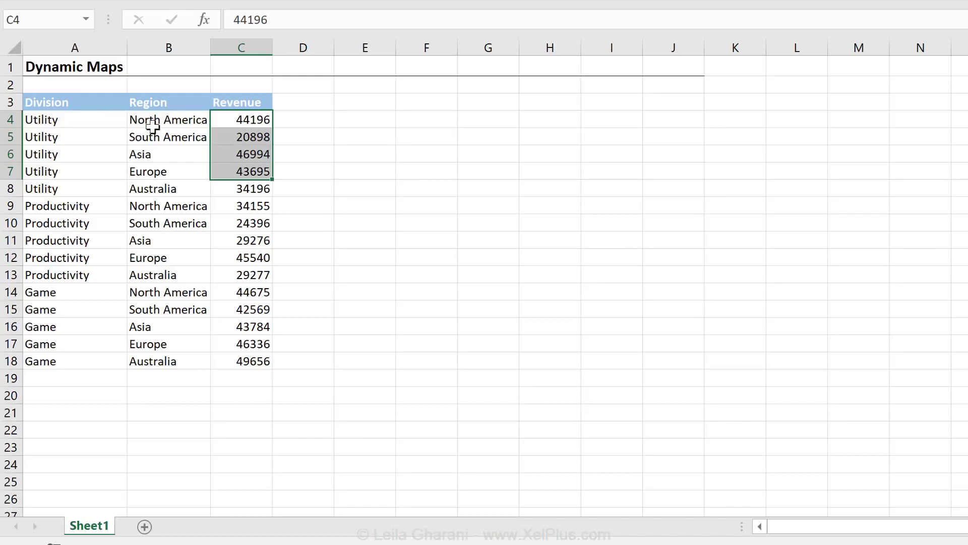
left_click_drag(151, 119, 194, 189)
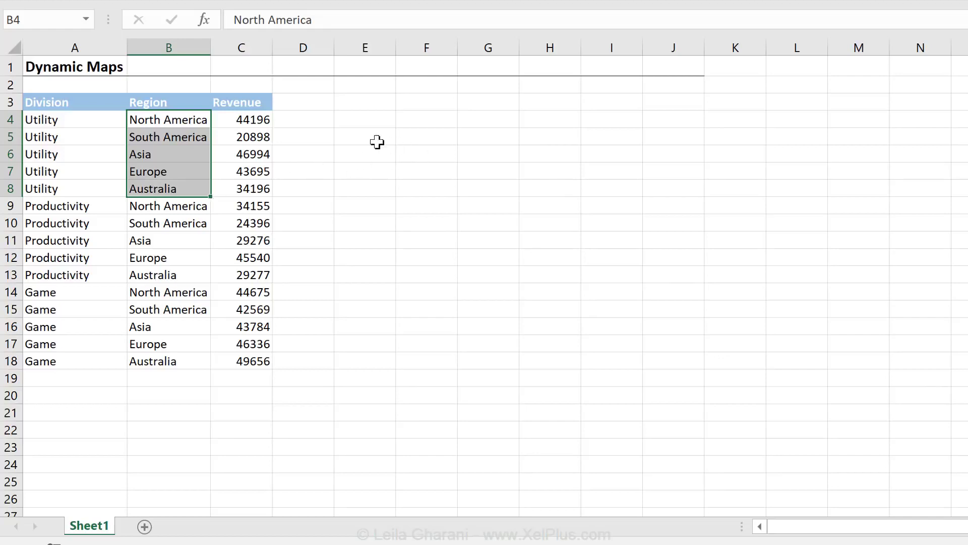
left_click_drag(261, 101, 267, 187)
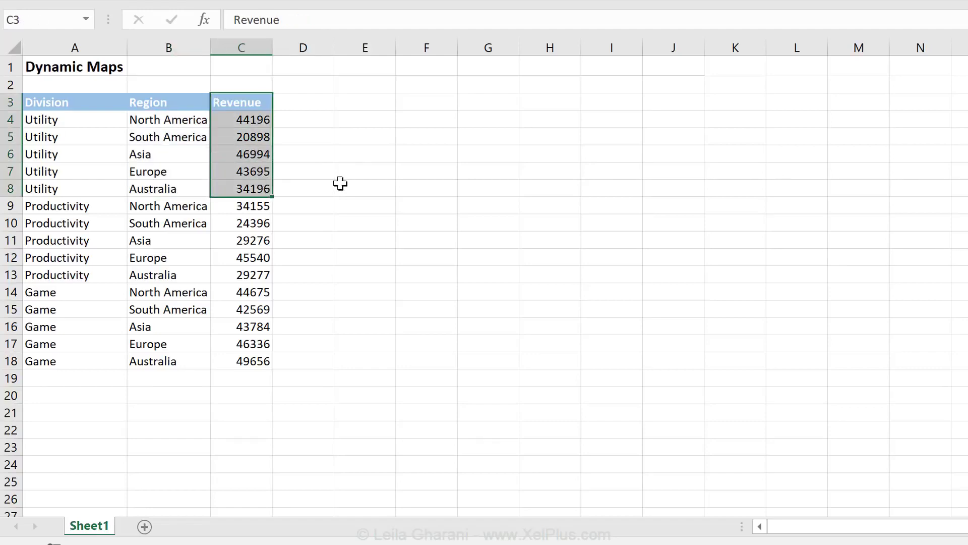
left_click(366, 176)
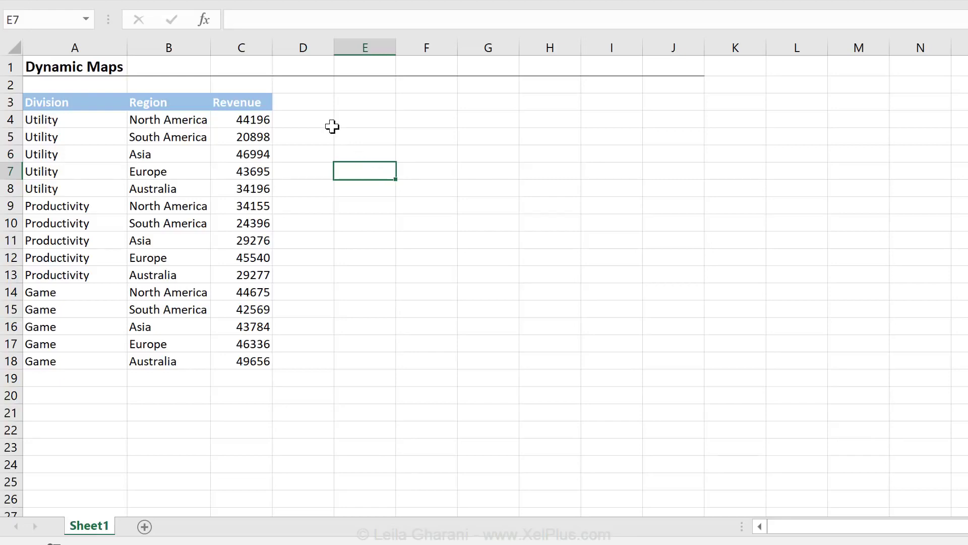
left_click(187, 136)
Insert an empty scatter chart from a blank cell and place it beside the data table, over about E7:L22.
left_click(433, 144)
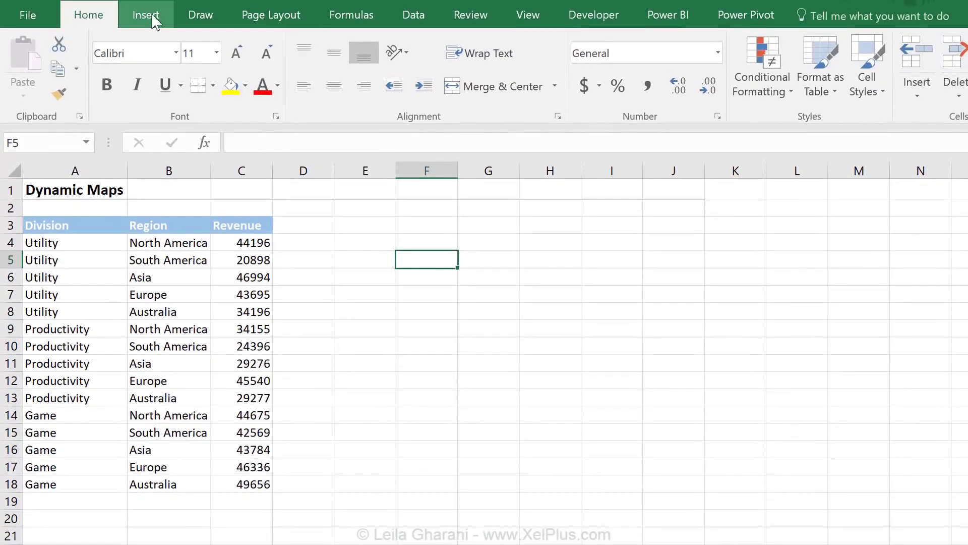
left_click(147, 15)
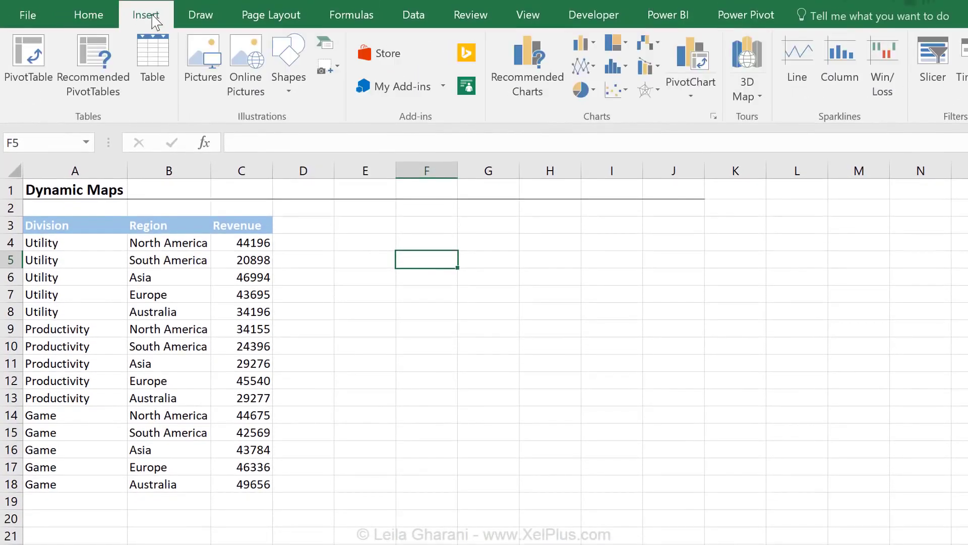
left_click(616, 90)
left_click(625, 151)
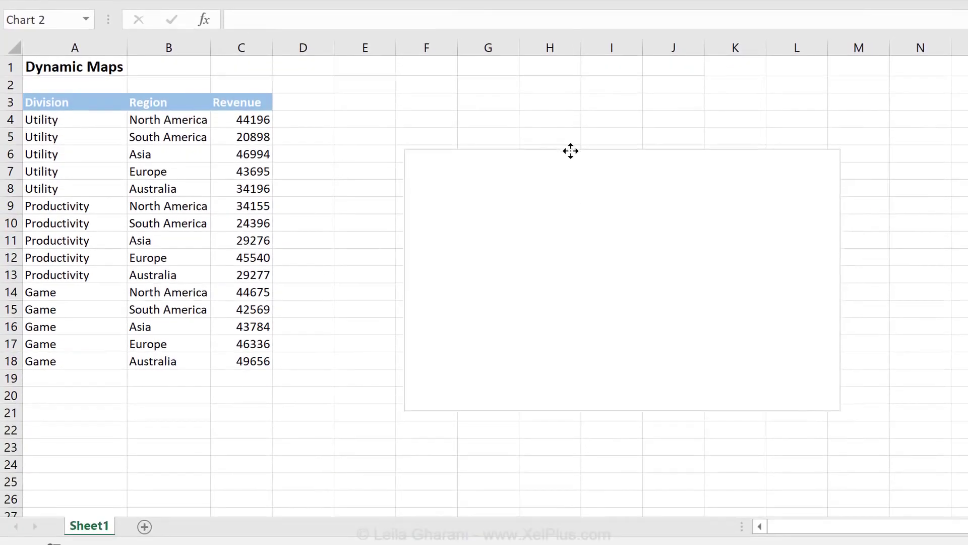
left_click_drag(570, 150, 557, 153)
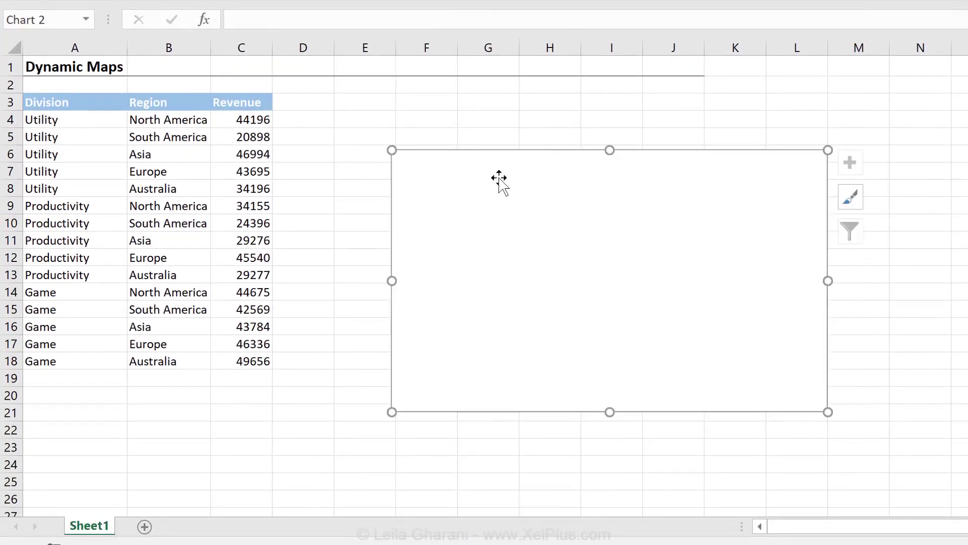
left_click_drag(490, 154, 486, 181)
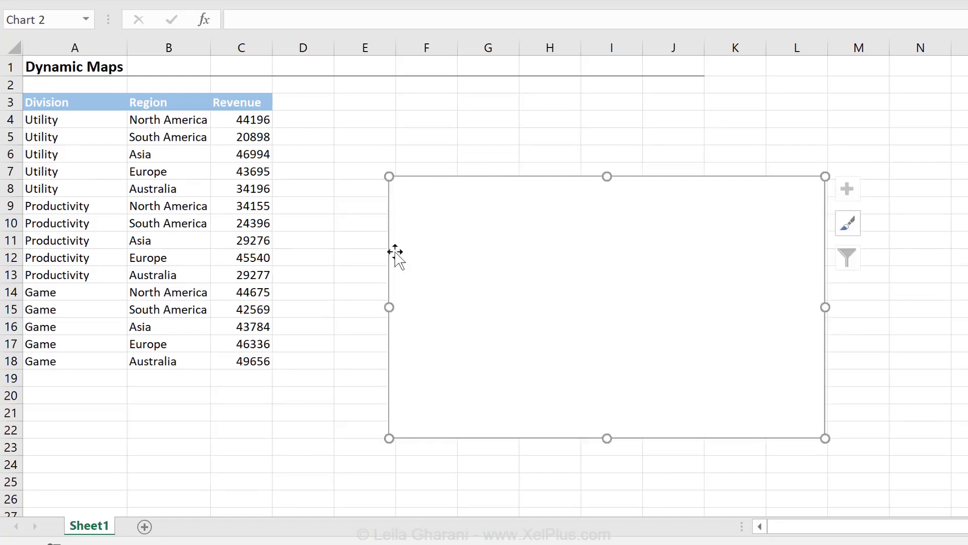
left_click_drag(259, 120, 247, 171)
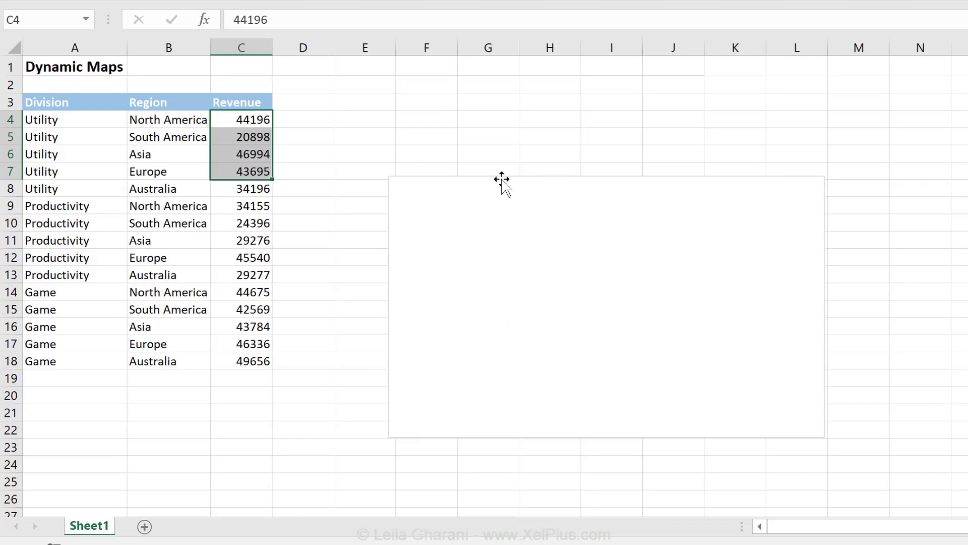
left_click_drag(502, 179, 486, 176)
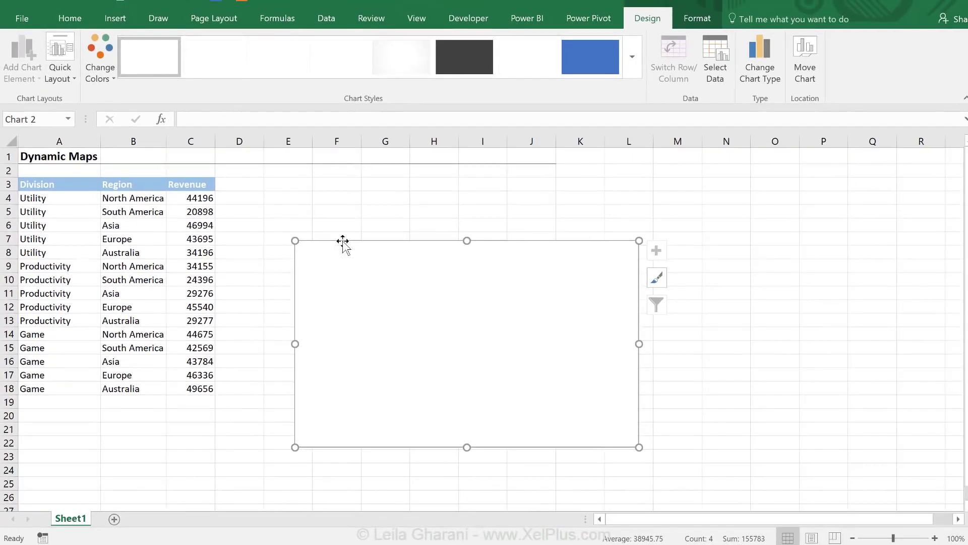
Set the chart area to a picture fill and search Bing online pictures for "vector map world map blue".
double_click(341, 241)
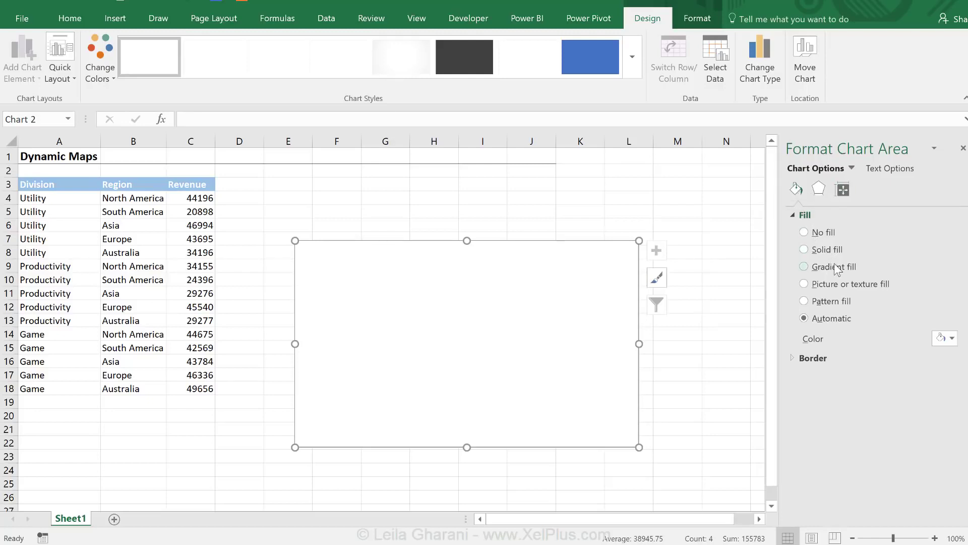
left_click(830, 290)
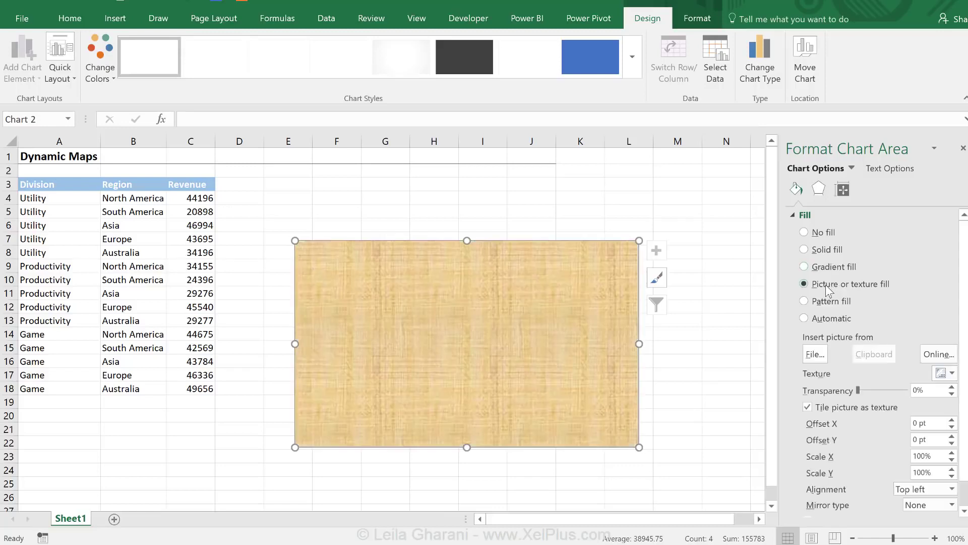
left_click(815, 355)
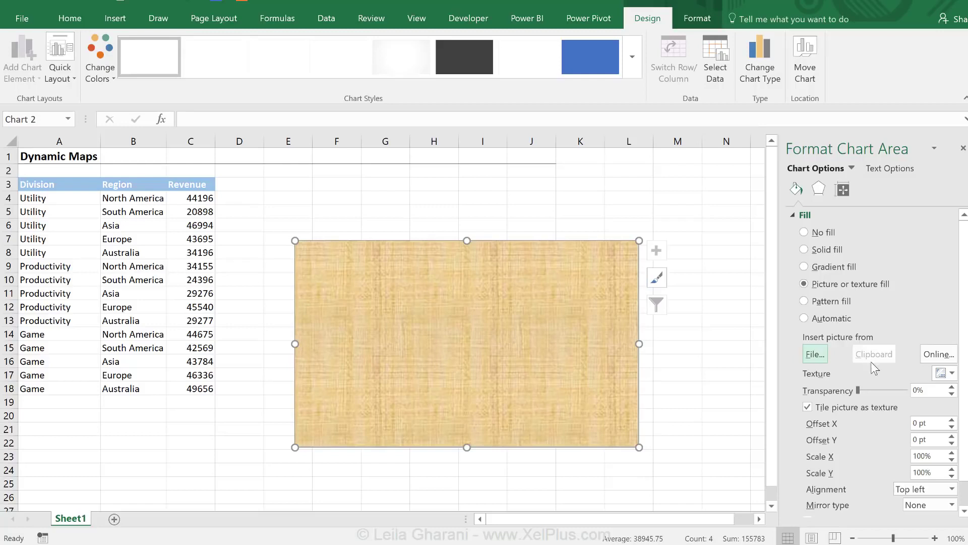
left_click(930, 353)
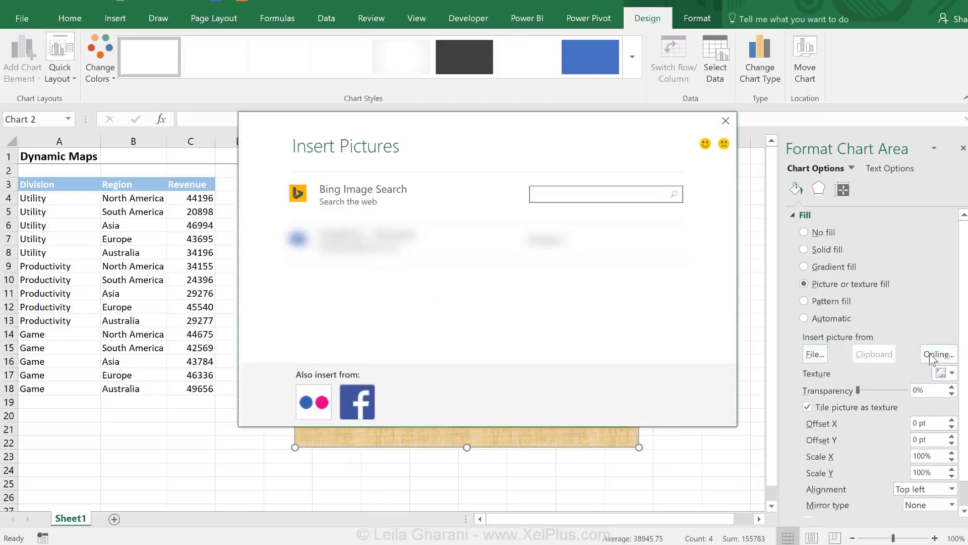
left_click(546, 202)
type("v")
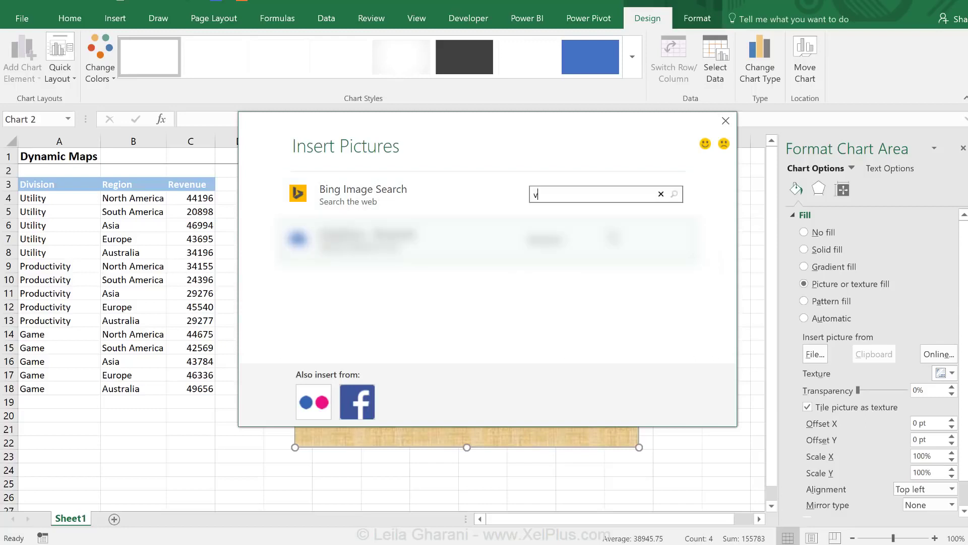
type("ector map world map blue")
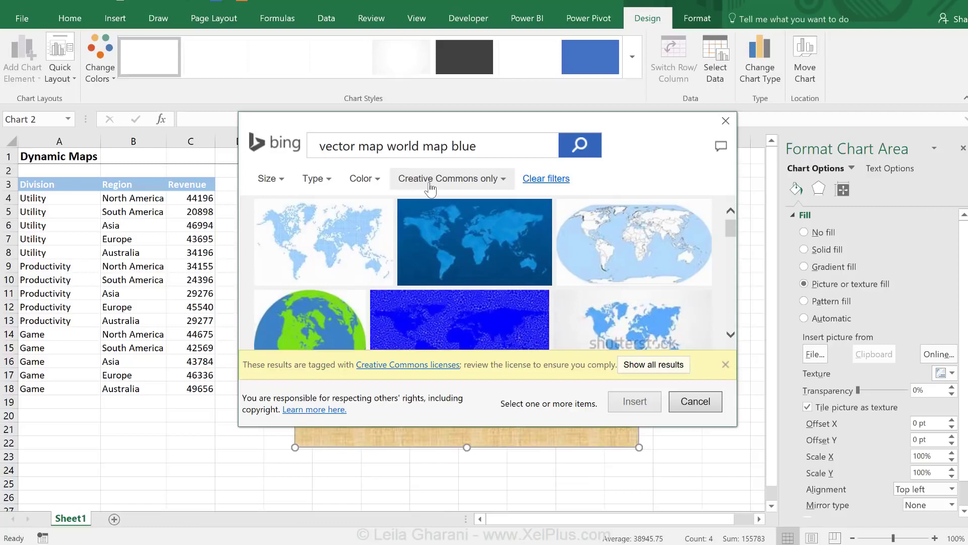
Open the source page of the 1280 x 700 blue world map result and open its CC0 Public Domain license in a new tab.
mouse_move(373, 222)
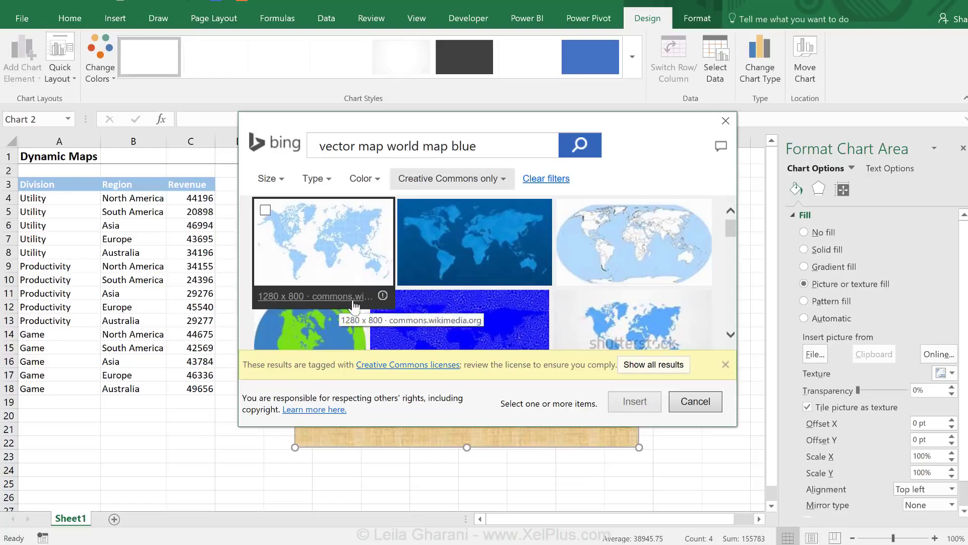
scroll(536, 266, "down", 2)
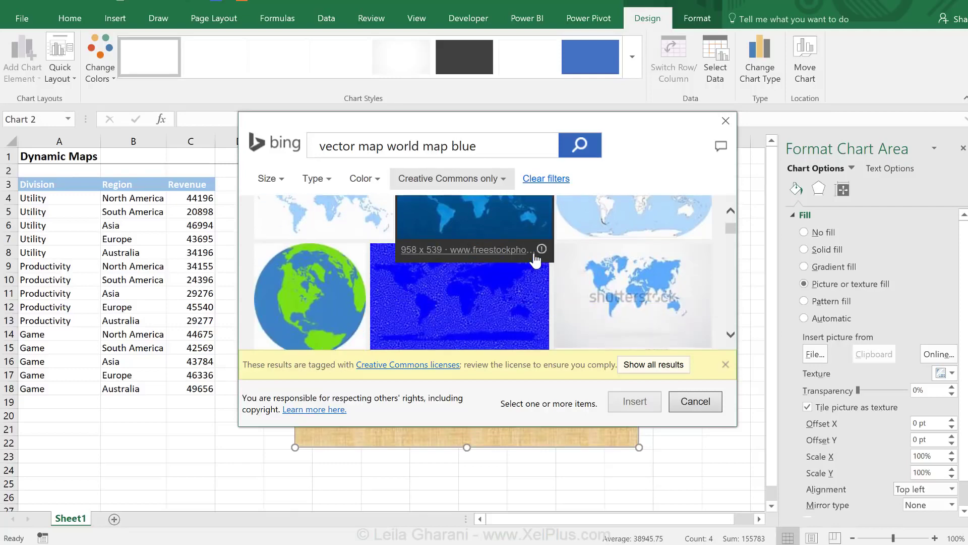
scroll(536, 259, "down", 10)
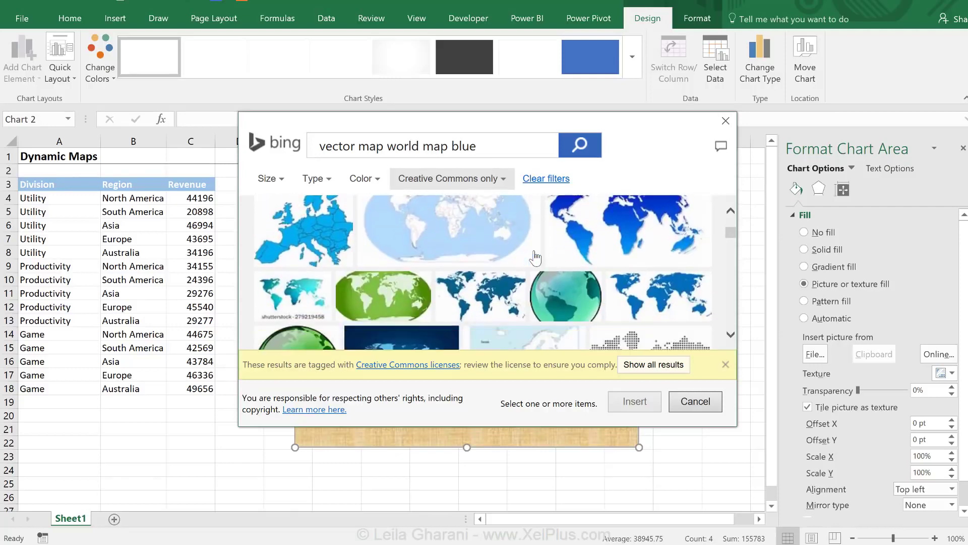
scroll(536, 258, "down", 12)
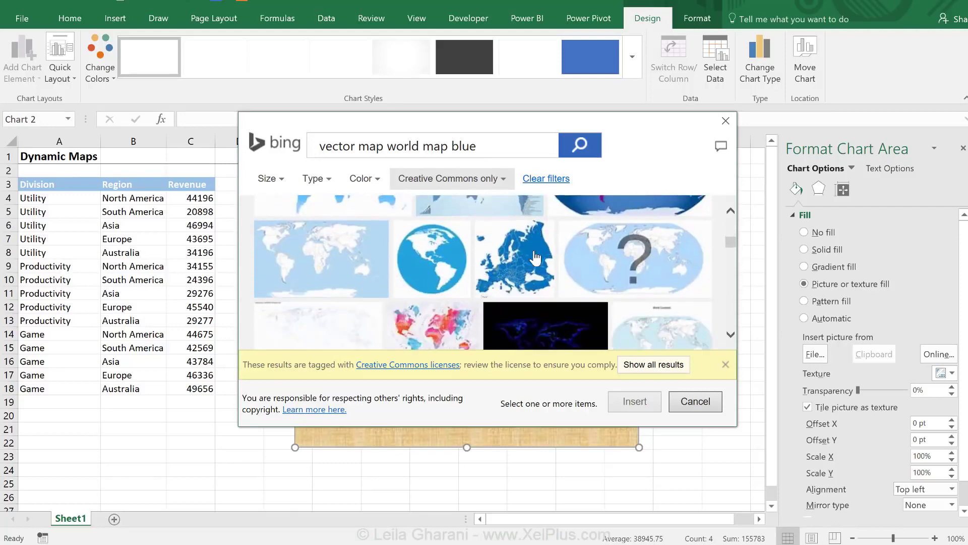
scroll(536, 258, "down", 3)
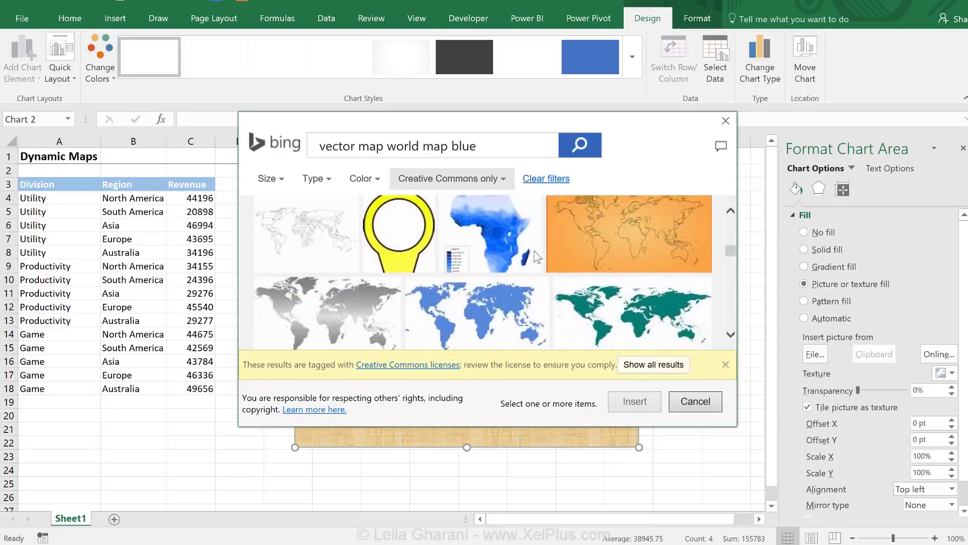
mouse_move(477, 280)
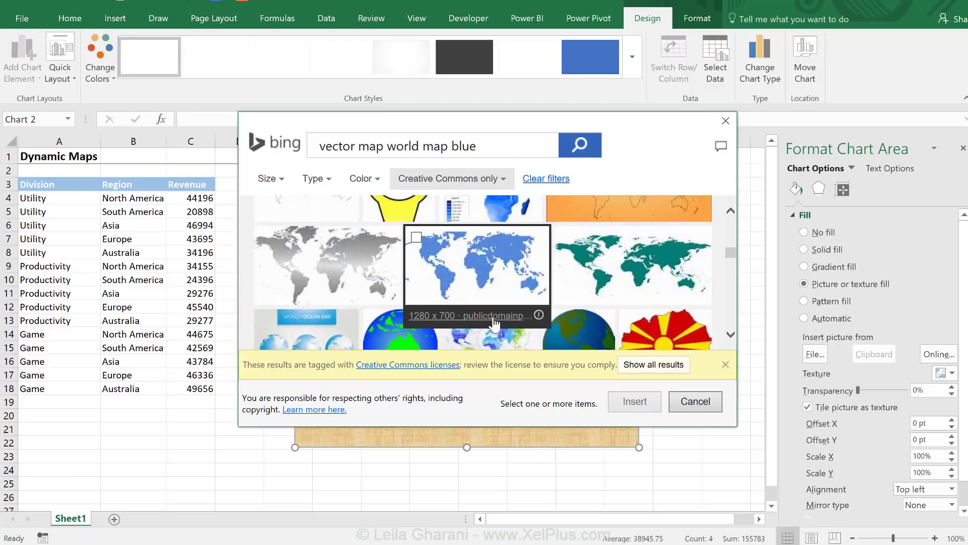
left_click(469, 315)
scroll(329, 187, "down", 8)
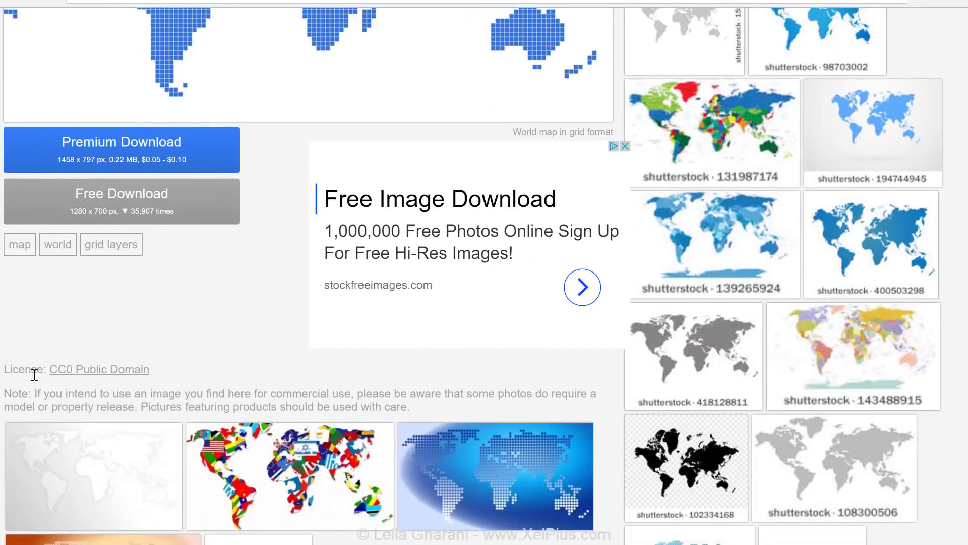
right_click(102, 370)
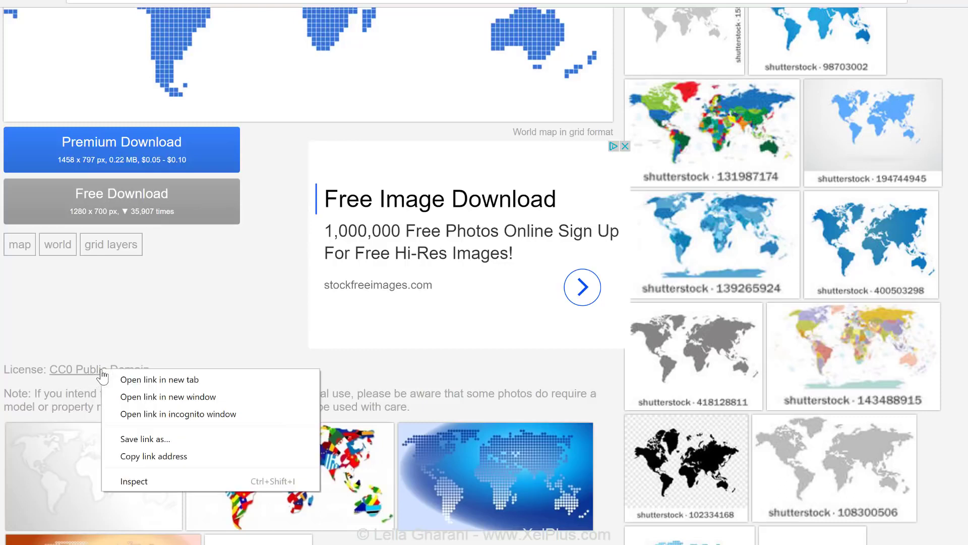
left_click(153, 384)
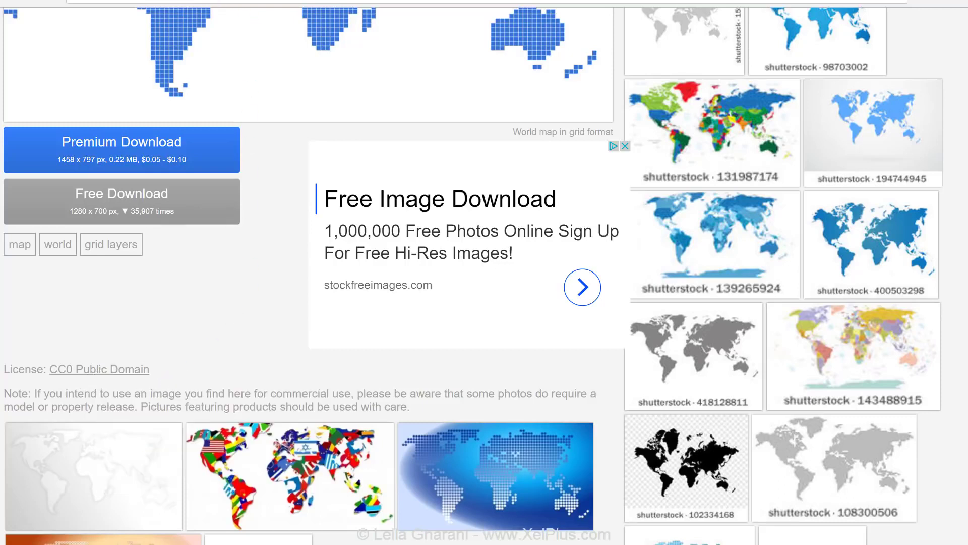
Switch back to Excel and insert the 1280 x 700 blue world map as the chart area's picture fill.
key("ctrl+Tab")
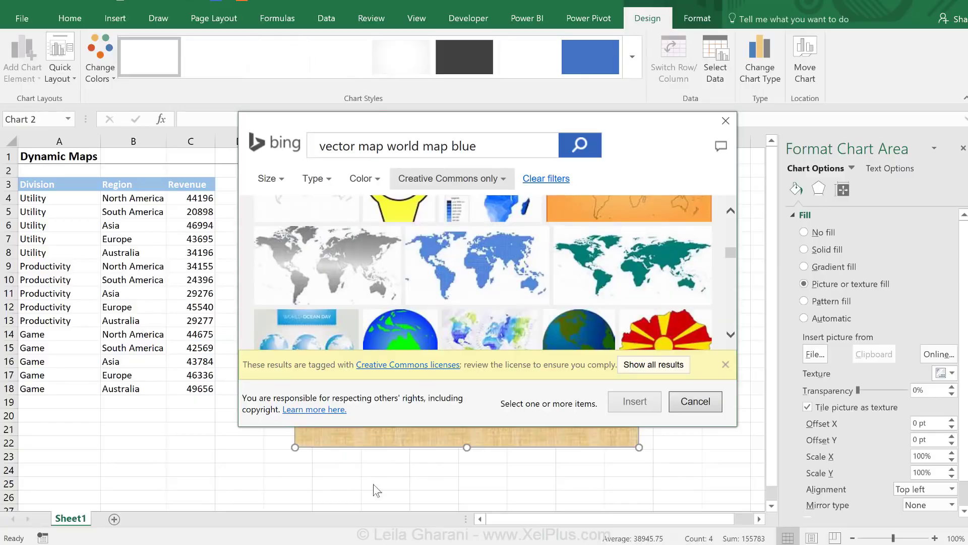
left_click(502, 272)
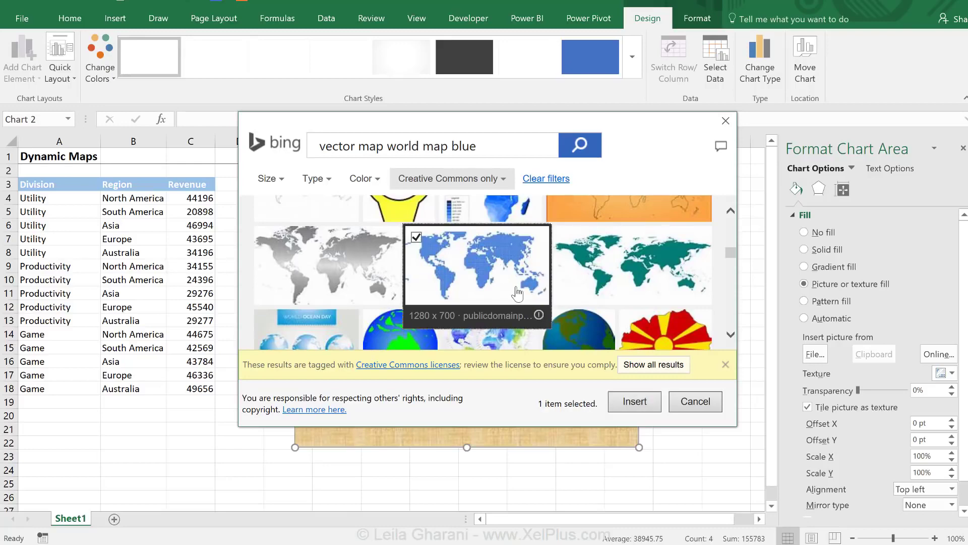
left_click(634, 402)
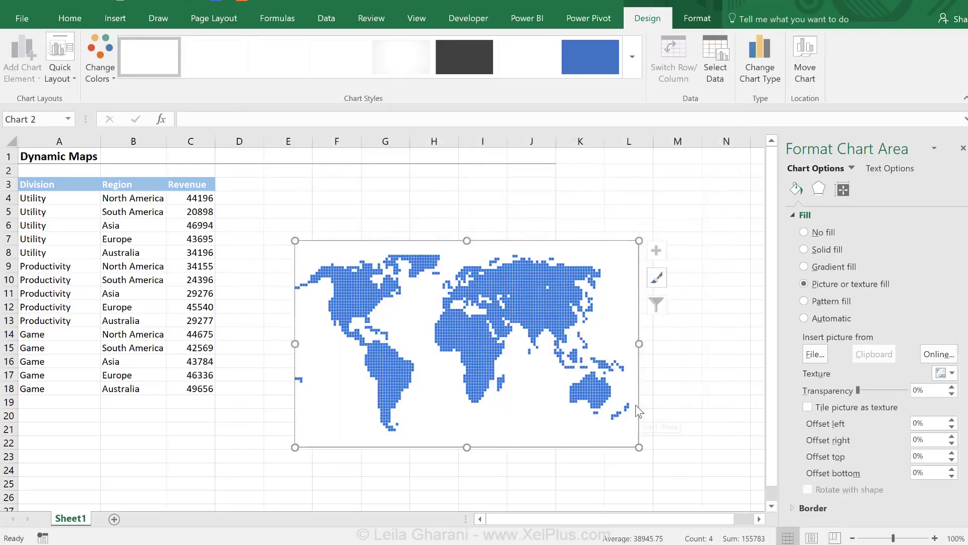
Deselect the chart and hide the worksheet's gridlines.
left_click(362, 216)
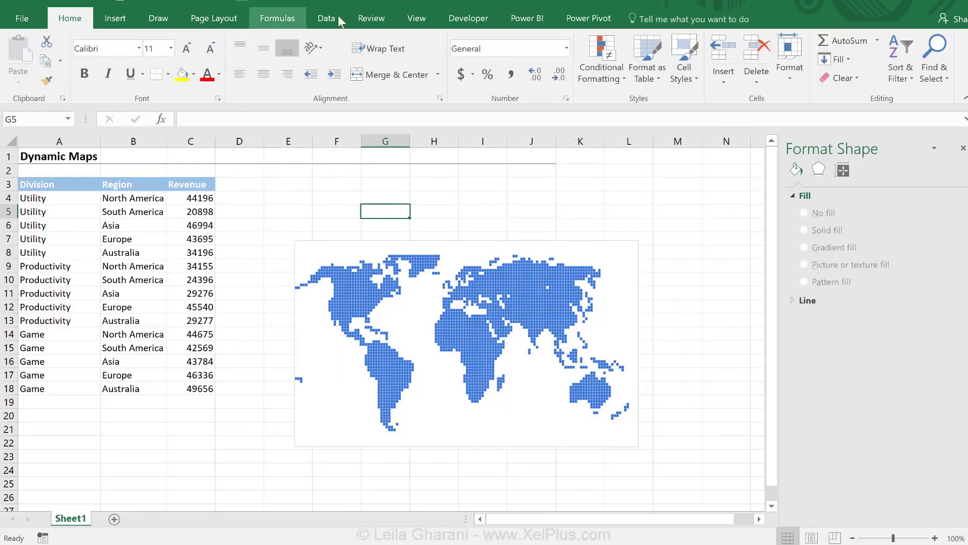
left_click(415, 19)
left_click(171, 74)
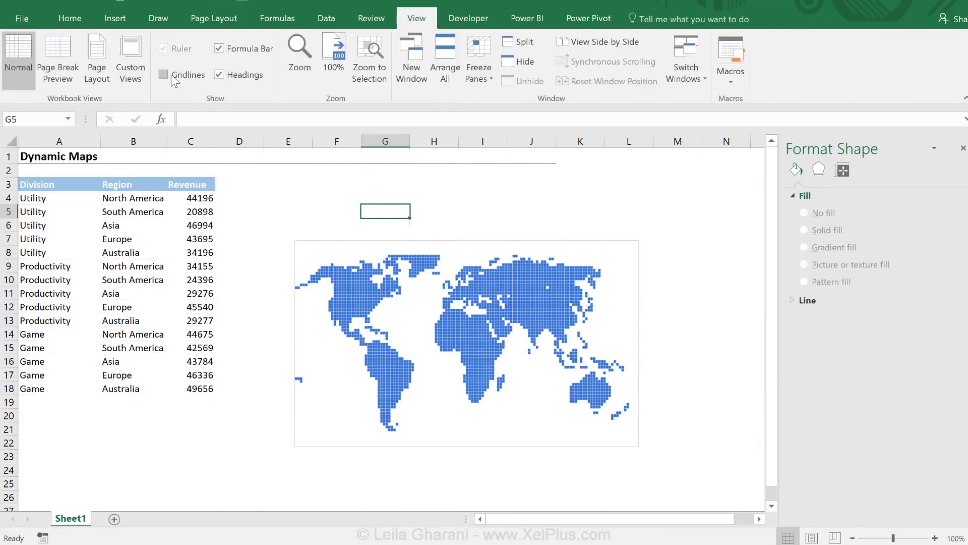
left_click(487, 264)
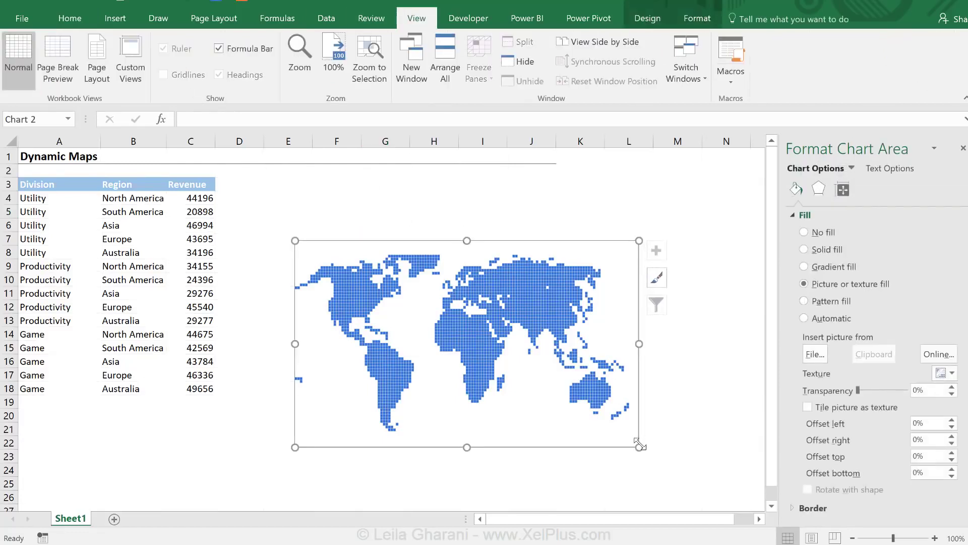
left_click_drag(640, 447, 667, 470)
key("ctrl+z")
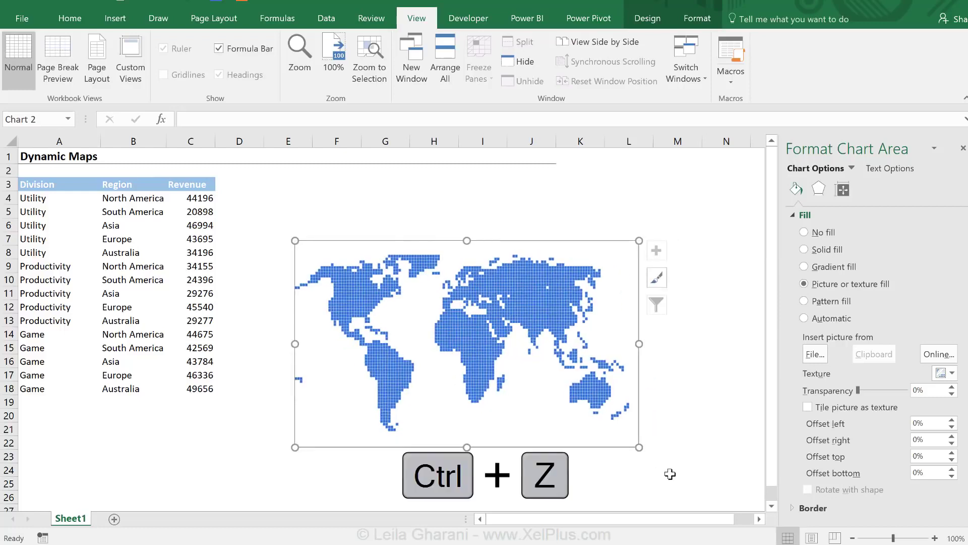
Lock the aspect ratio of the map chart in its size settings.
left_click(598, 247)
left_click(843, 189)
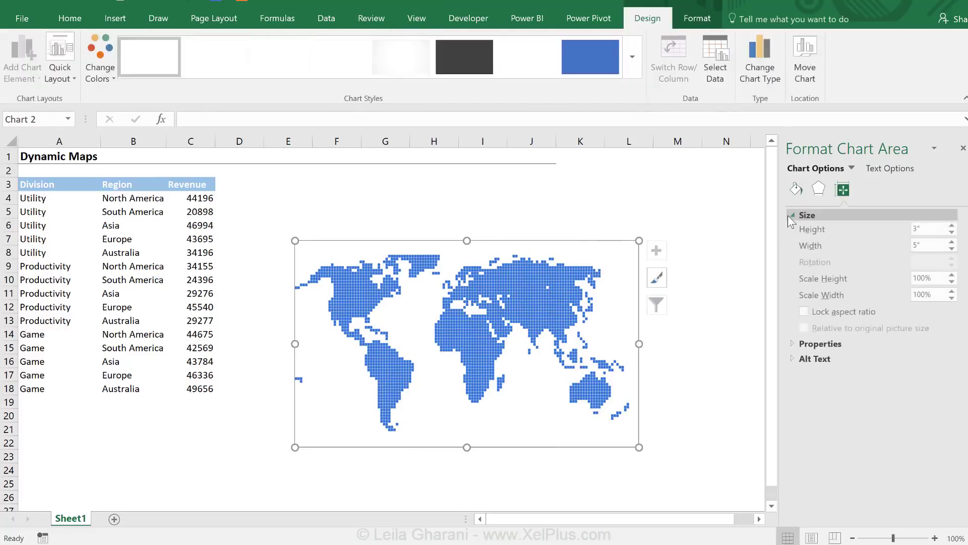
left_click(804, 313)
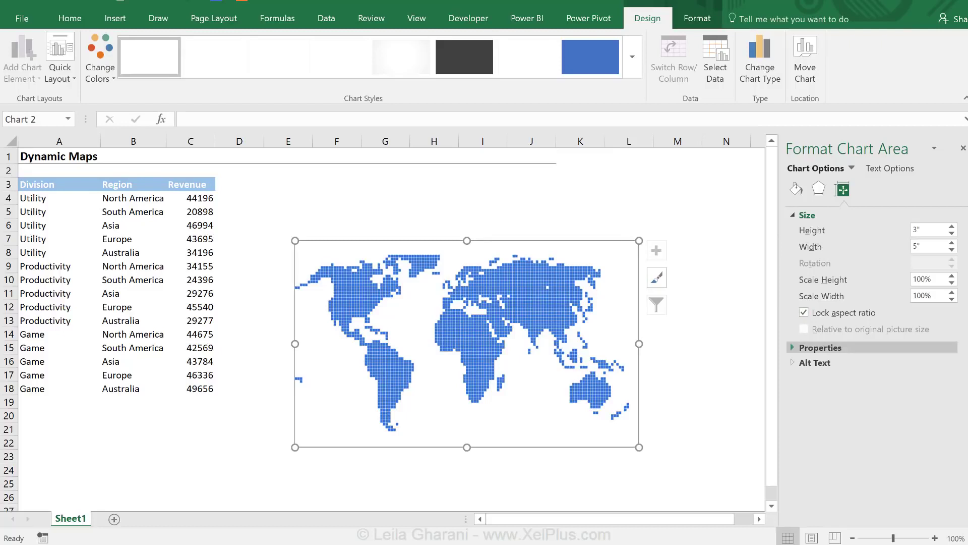
Set the map chart to not move or size with cells, and enlarge it proportionally.
left_click(793, 348)
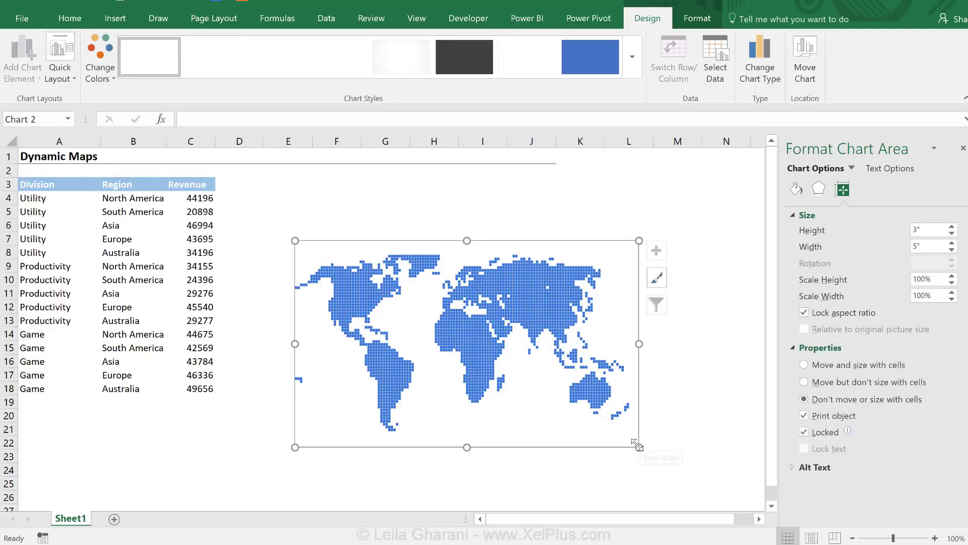
left_click_drag(637, 445, 679, 486)
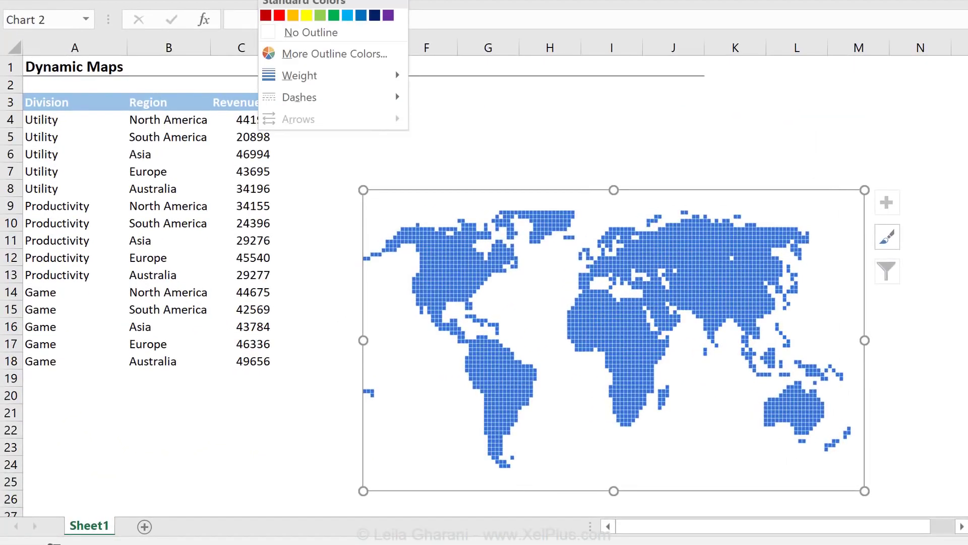
Remove the outline from the map chart and deselect the chart.
left_click(328, 33)
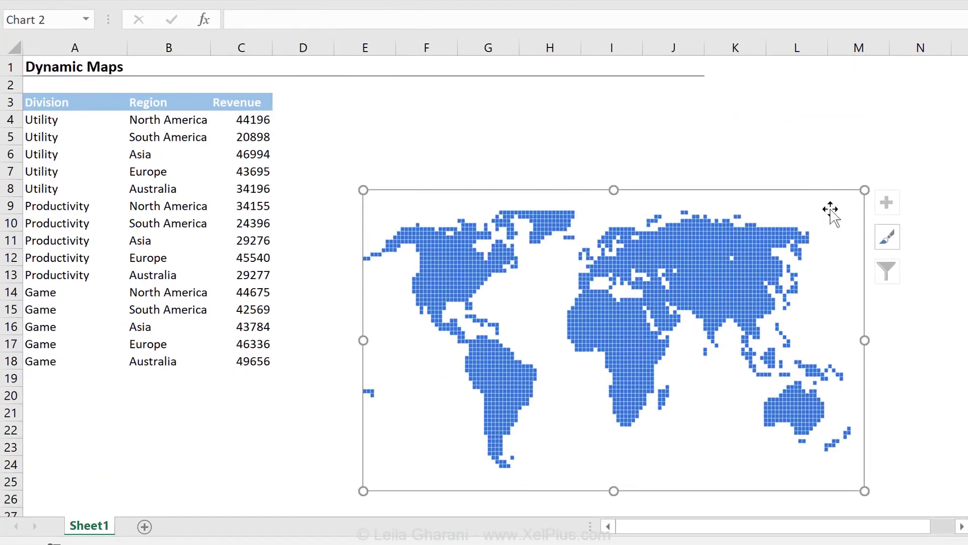
left_click(907, 319)
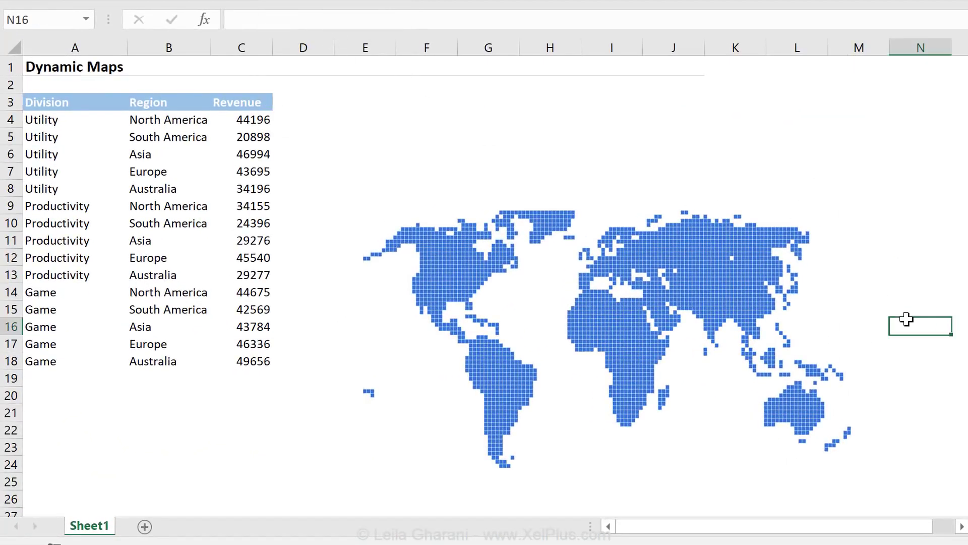
Fade the chart area's map picture to 70% transparency and deselect the chart.
left_click(759, 270)
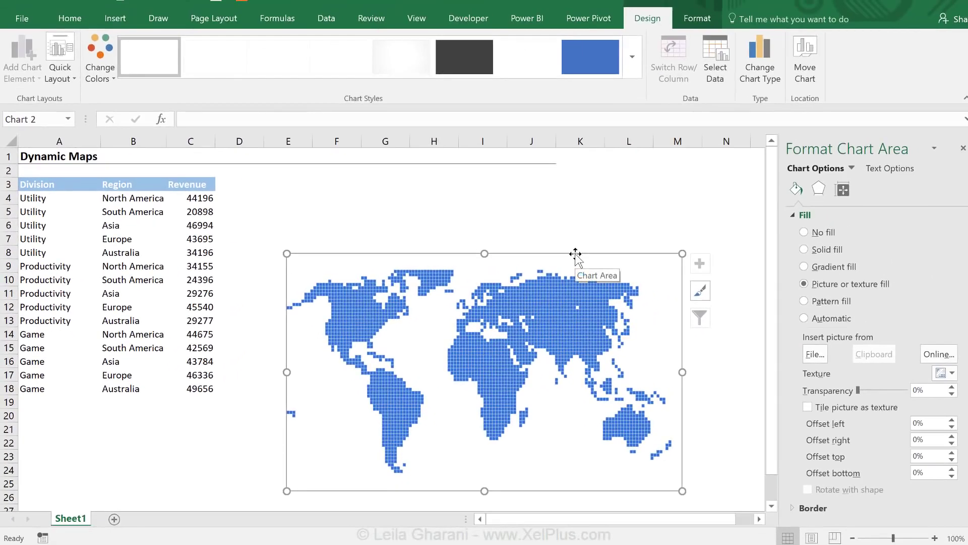
left_click_drag(857, 390, 891, 392)
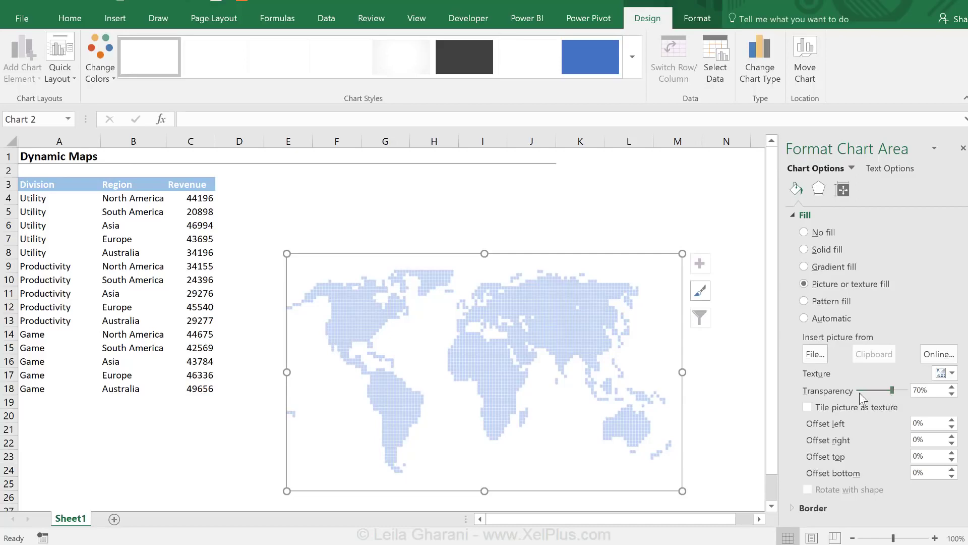
left_click(727, 362)
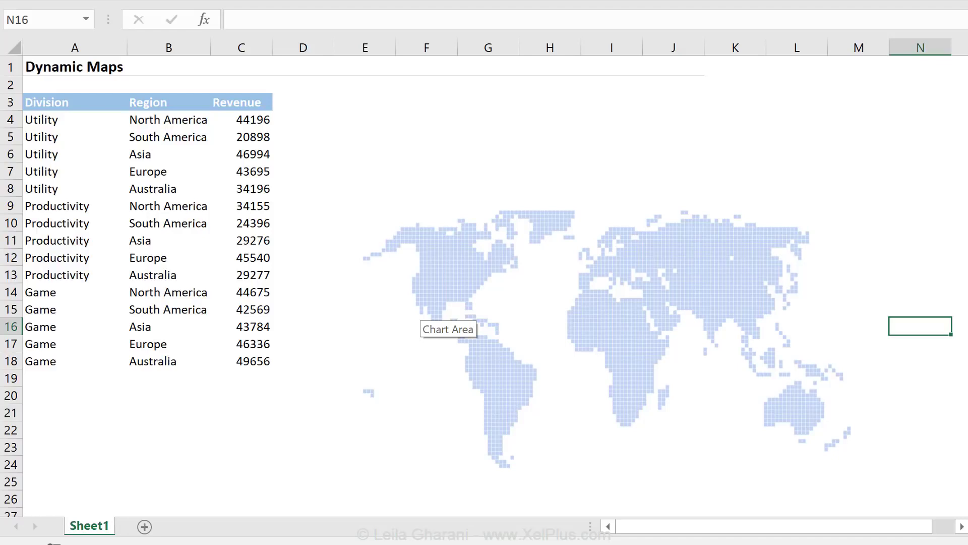
Enter the heading "data prep." in cell F2 above the map.
left_click(421, 103)
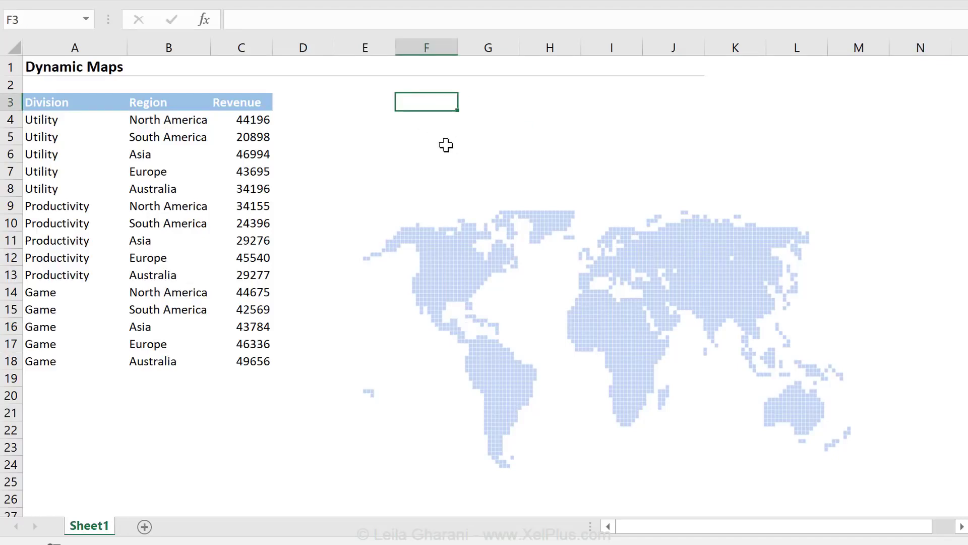
key("Up")
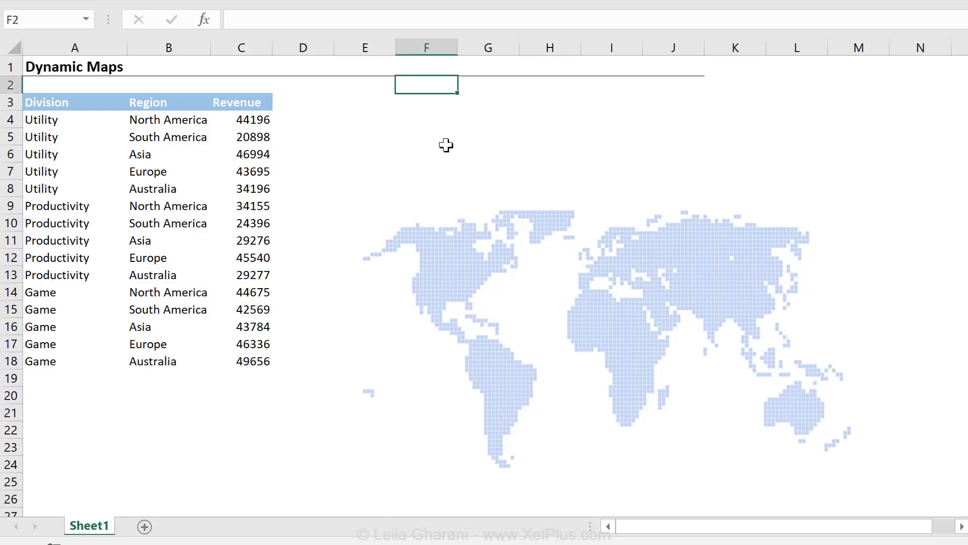
type("data prep.")
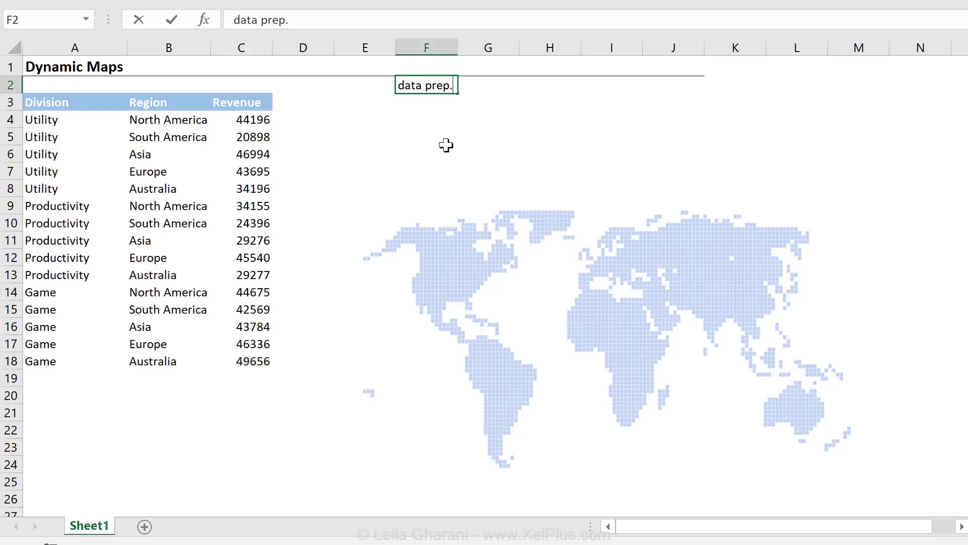
key("Return")
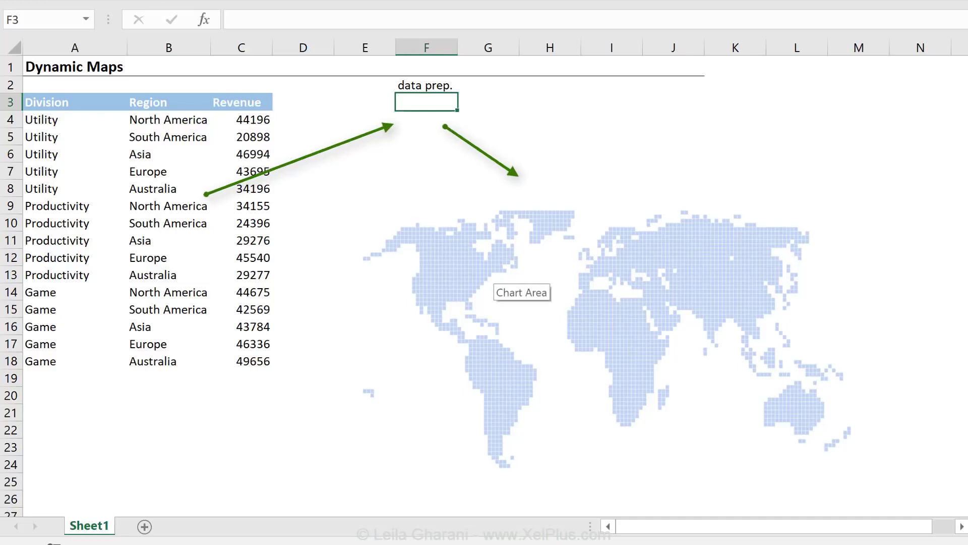
Enter the column headers x in F3 and y in G3.
type("x")
key("Tab")
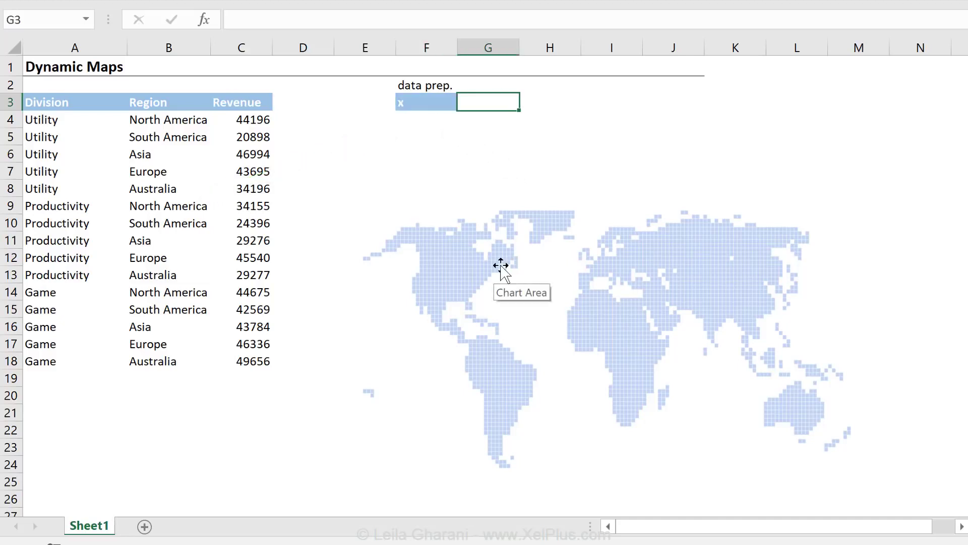
type("y")
key("Return")
Copy the five region names from B4:B8 into the column beside y, starting at H4.
left_click_drag(151, 120, 156, 189)
key("ctrl+c")
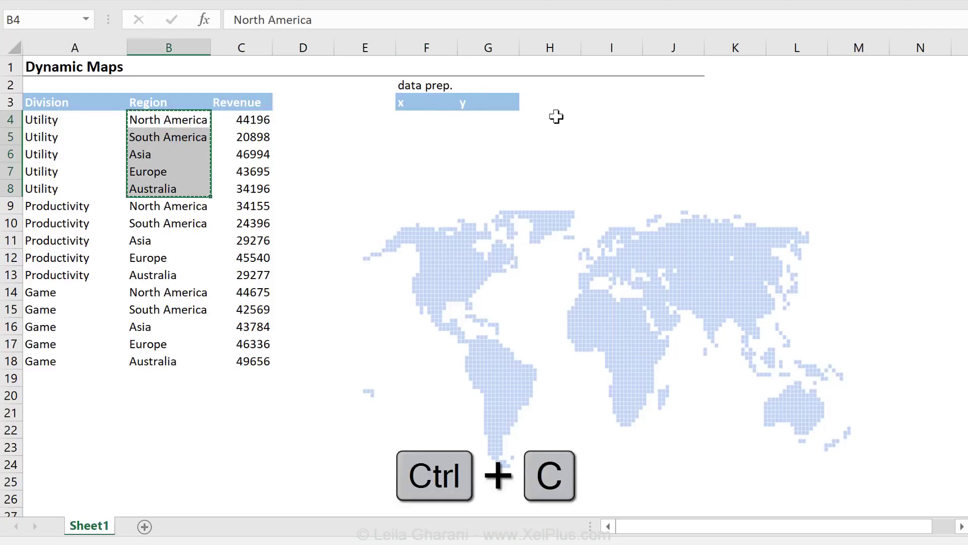
left_click(556, 117)
key("ctrl+v")
Copy the Region header from B3 to H3 and widen column H to fit the region names.
left_click(146, 102)
key("ctrl+c")
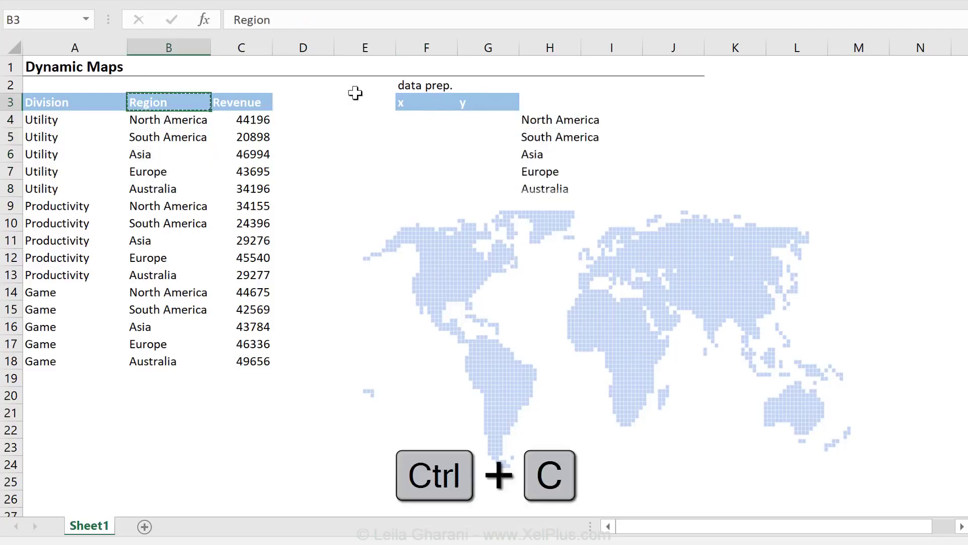
left_click(538, 101)
key("ctrl+v")
left_click(422, 121)
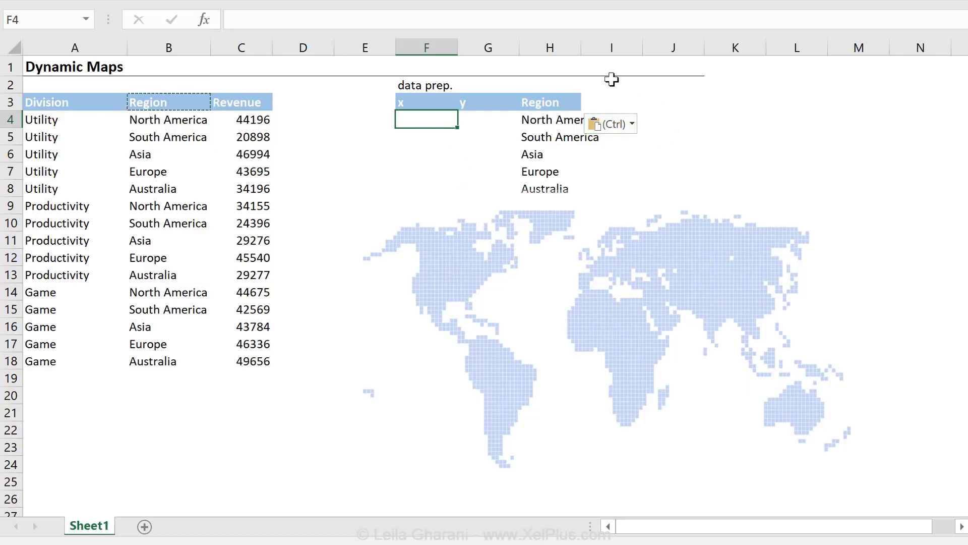
left_click_drag(581, 47, 608, 48)
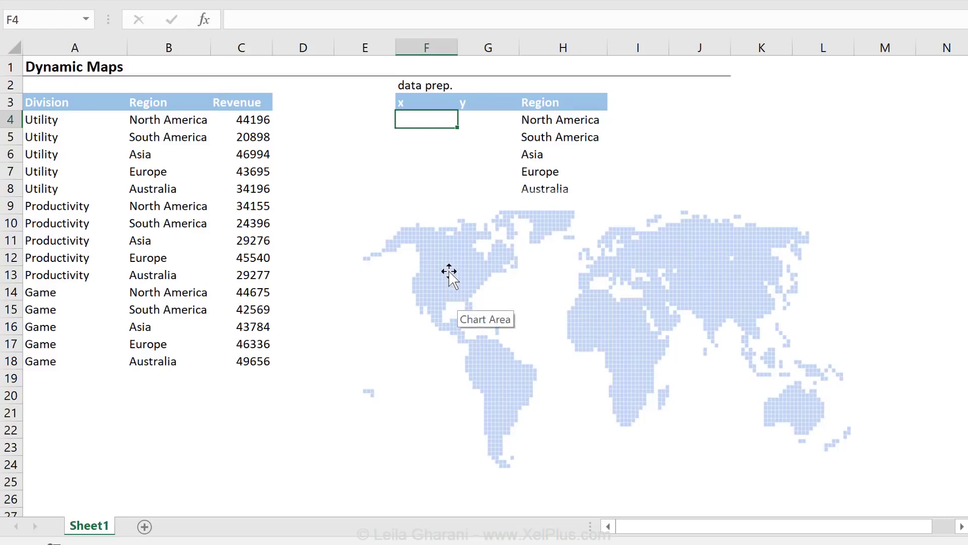
Enter North America's map coordinates as x 2 and y 8 in row 4.
type("2")
key("Tab")
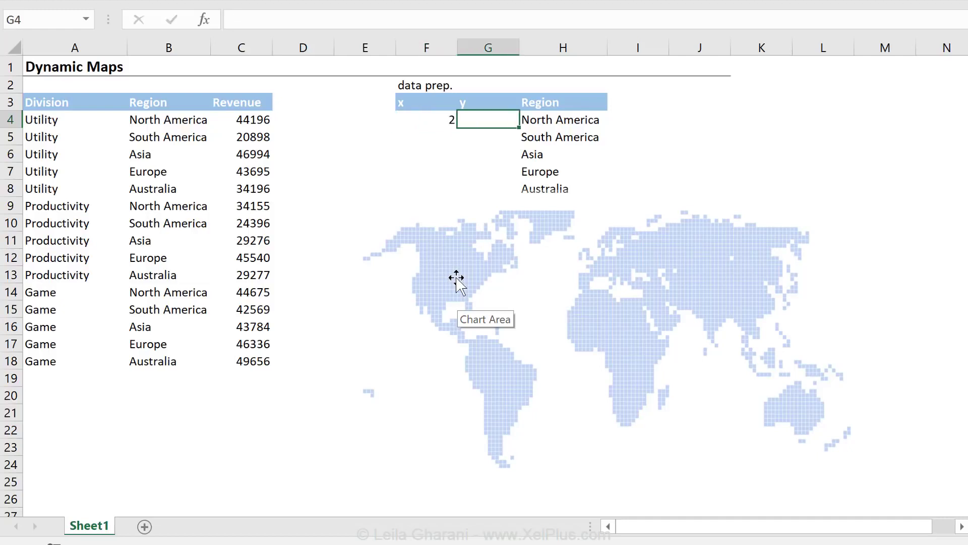
type("8")
key("Return")
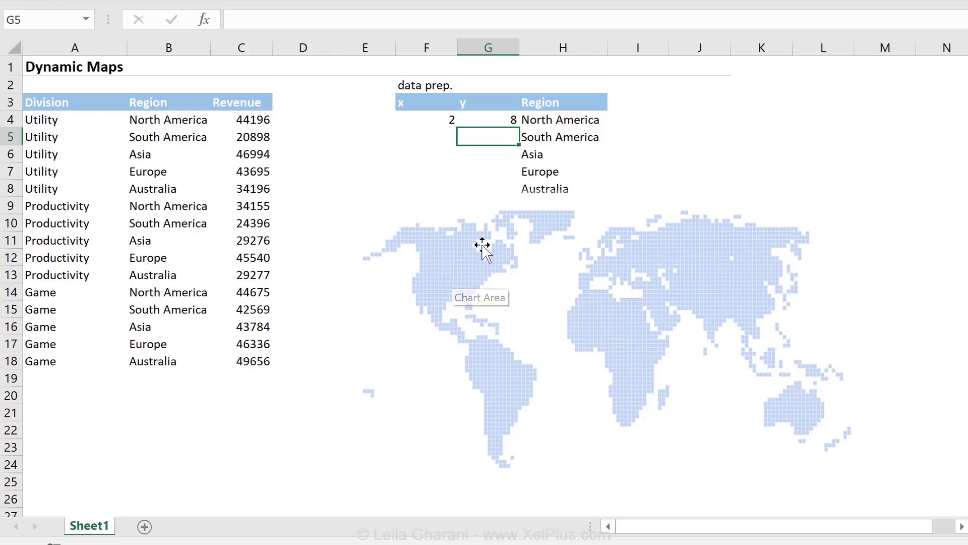
Enter the remaining x and y coordinates: South America 3, 3; Asia 8, 7; Europe 5, 8; Australia 9, 2.
left_click(425, 141)
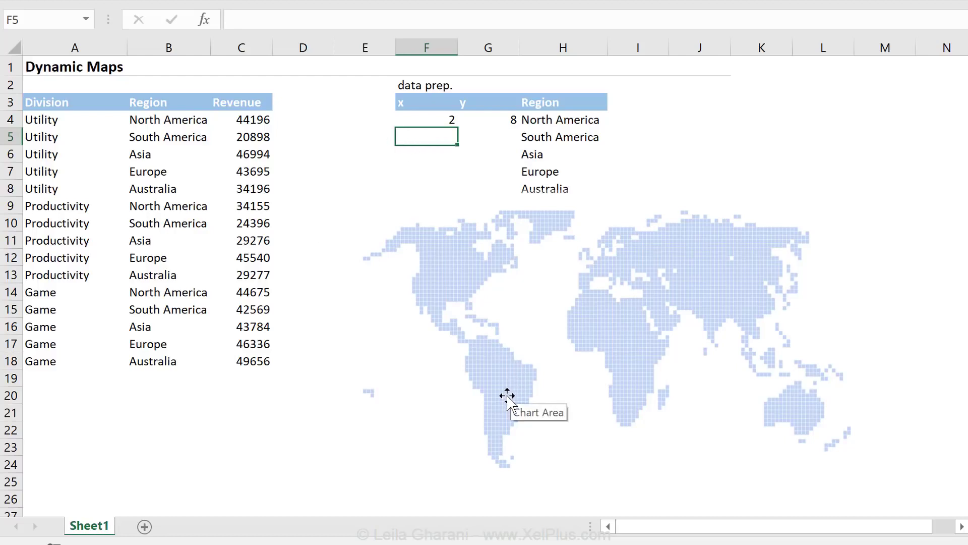
key("Tab")
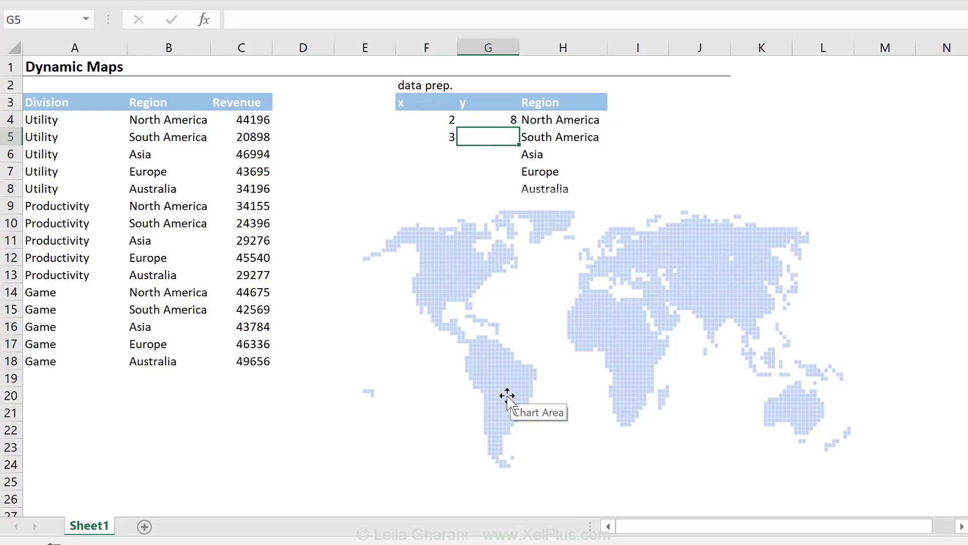
type("3")
key("Return")
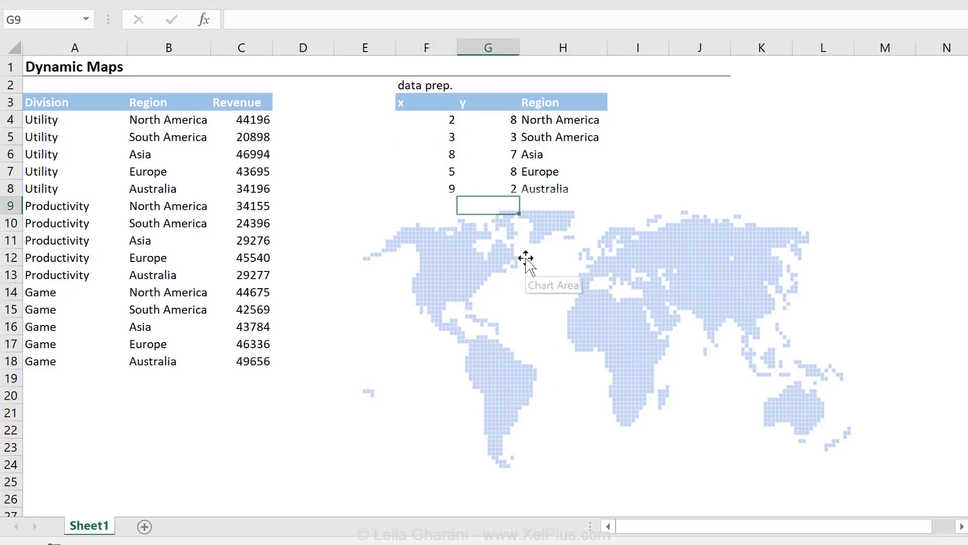
Add a data series named "location" to the map chart, with F4:F8 as its X values.
right_click(531, 283)
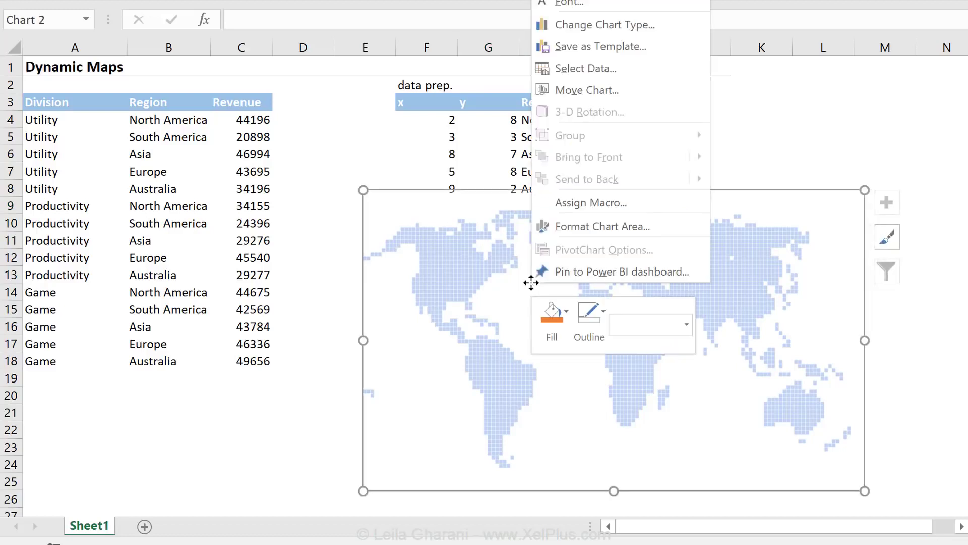
left_click(605, 71)
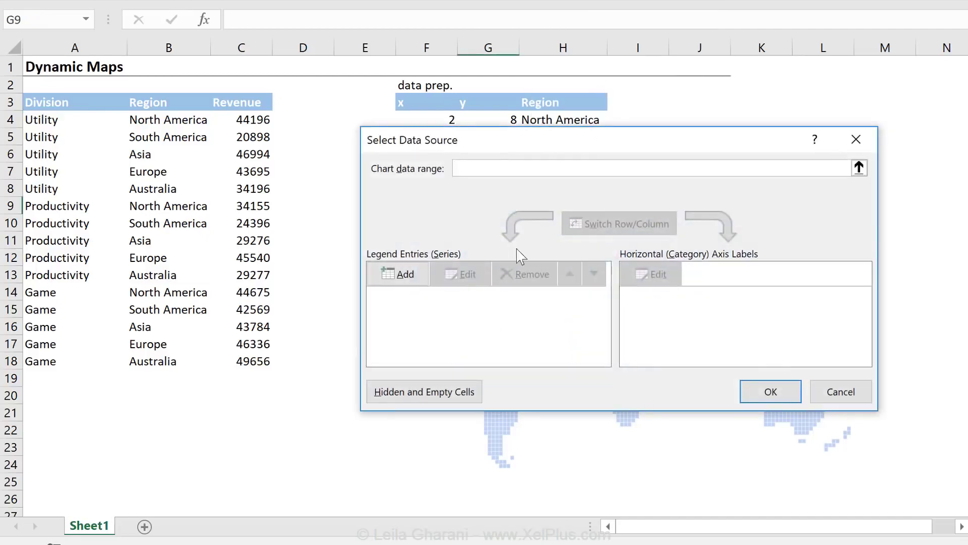
left_click(399, 275)
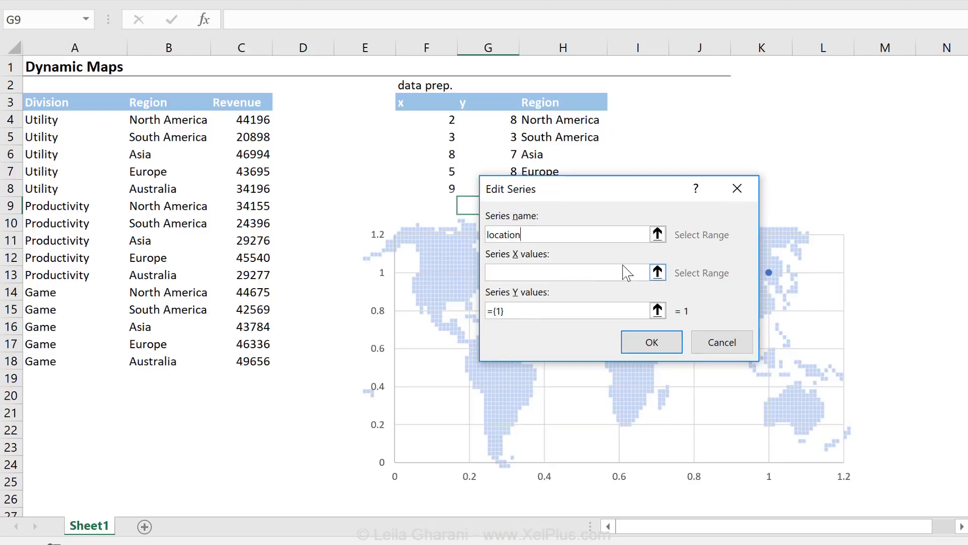
left_click(553, 276)
left_click_drag(443, 121, 441, 188)
Set the location series' Y values to G4:G8, accept the data source, and move the chart clear of the data prep table.
double_click(496, 311)
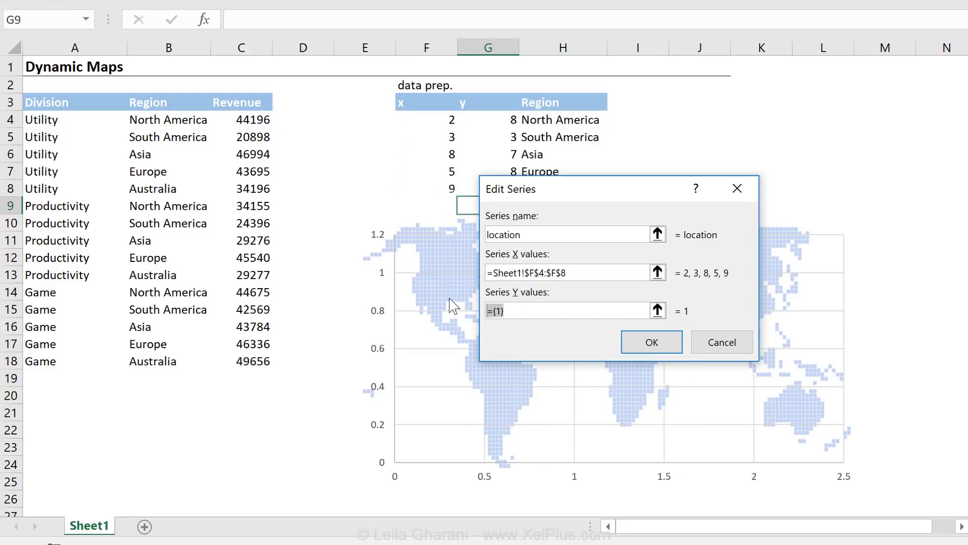
key("BackSpace")
left_click_drag(501, 117, 510, 188)
left_click(641, 348)
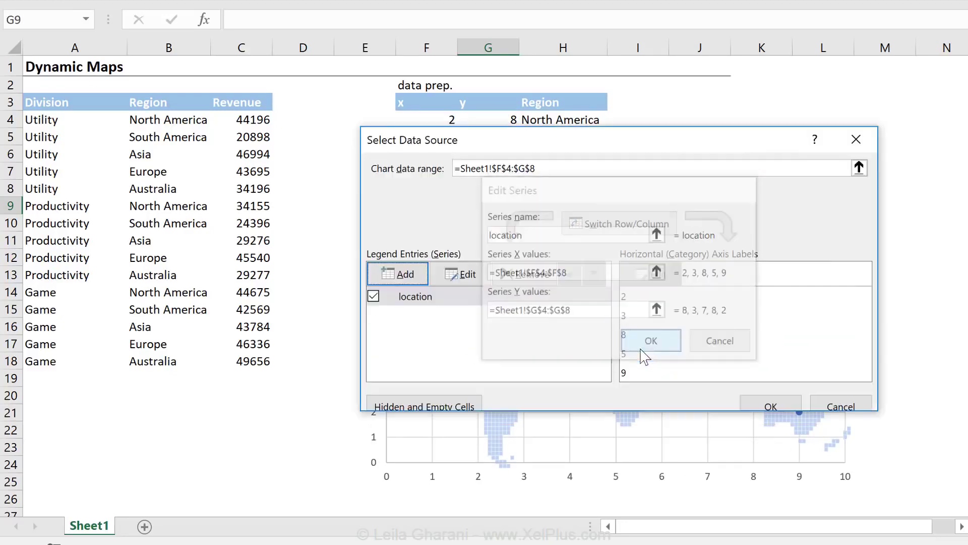
left_click(766, 405)
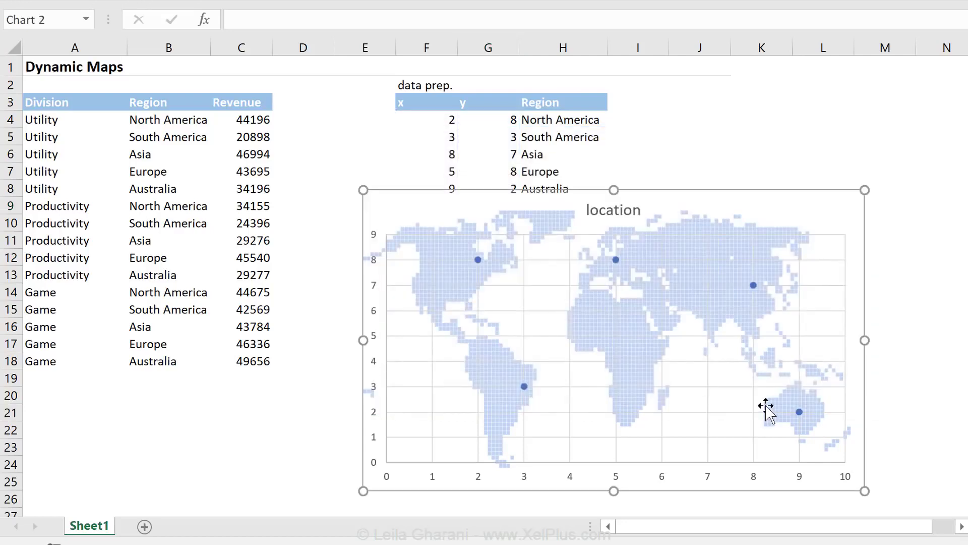
mouse_move(724, 198)
left_mouse_down()
mouse_move(723, 220)
mouse_move(719, 210)
left_mouse_up()
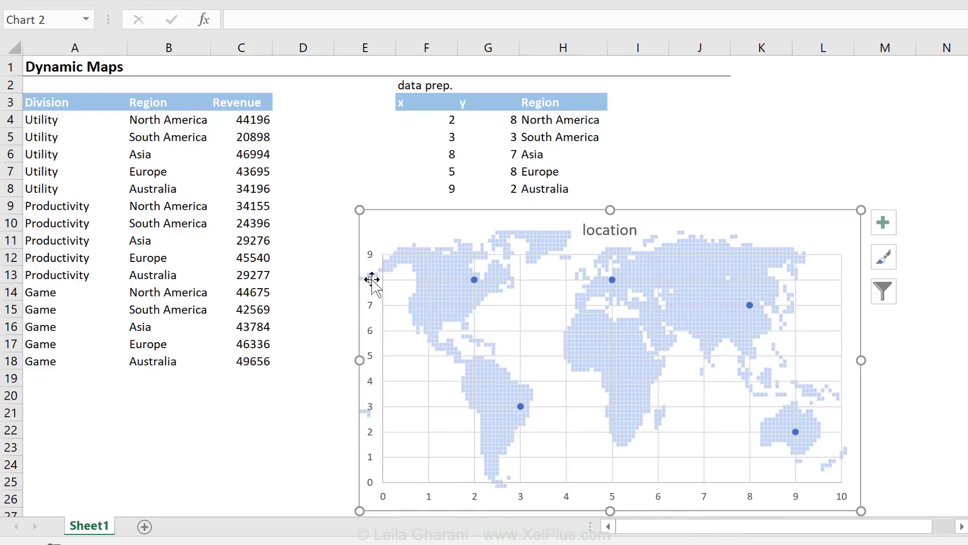
Fix the horizontal axis bounds at a minimum of 0 and a maximum of 10.
double_click(503, 502)
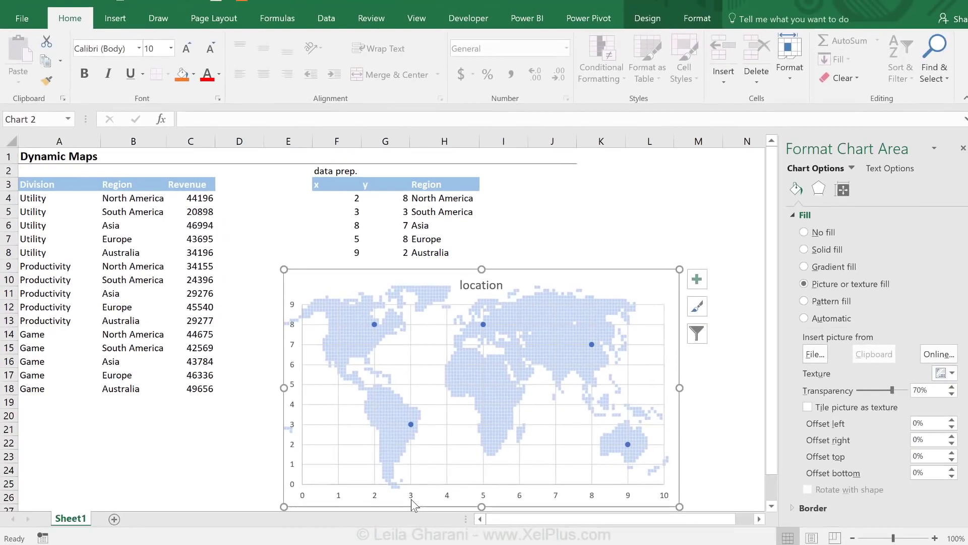
left_click(412, 499)
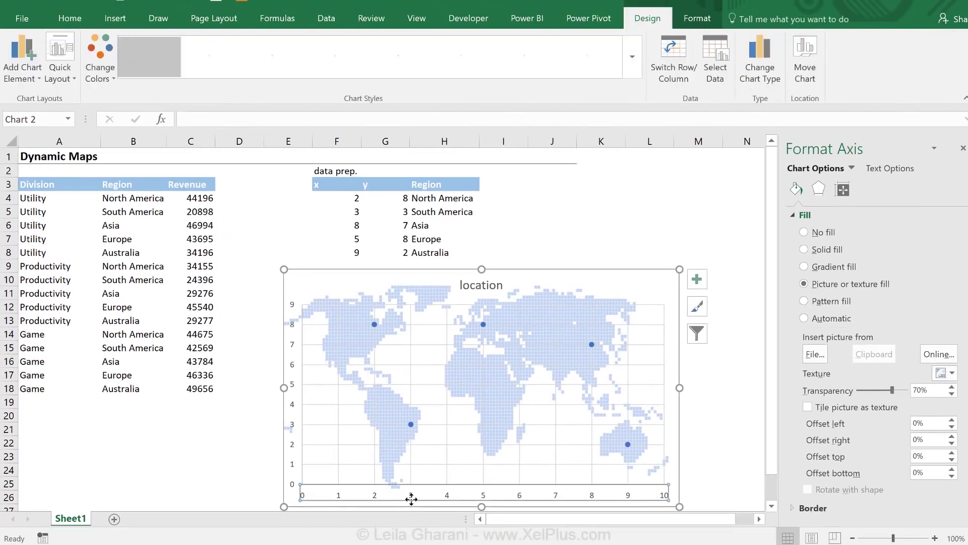
left_click(864, 189)
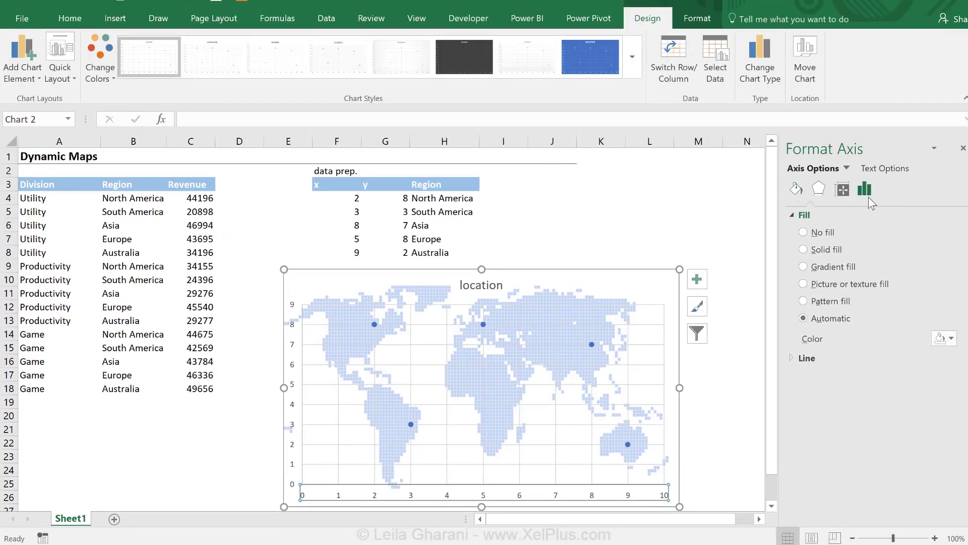
left_click(807, 214)
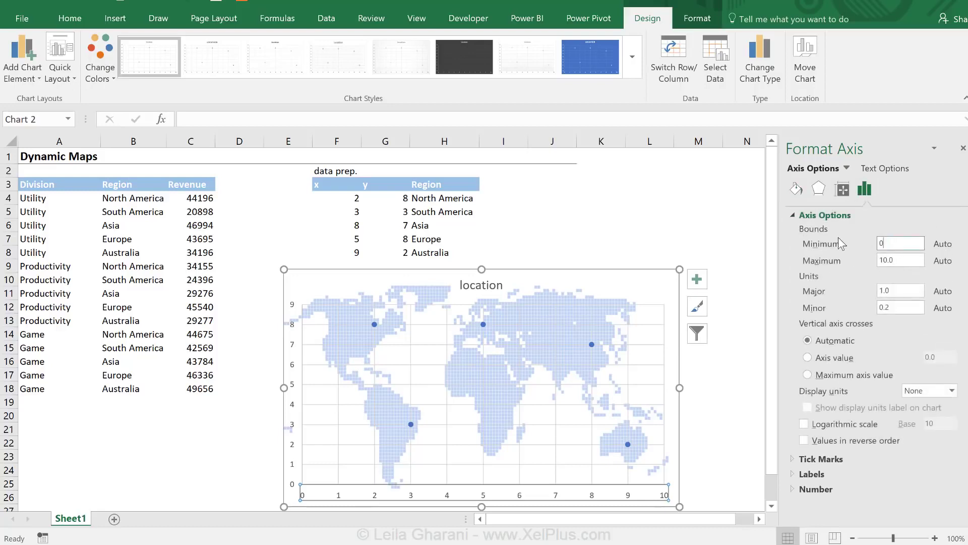
key("Return")
left_click(884, 260)
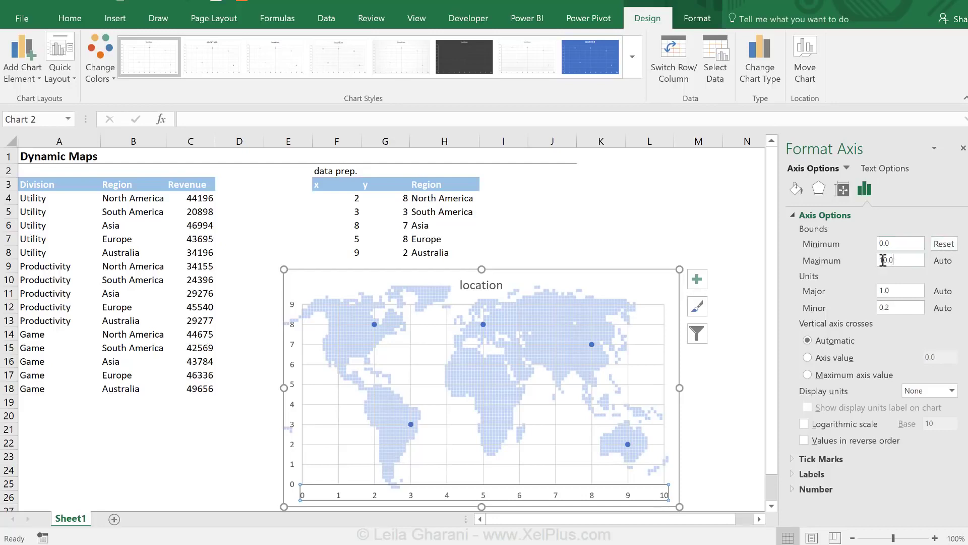
double_click(884, 260)
key("Return")
Fix the map chart's vertical axis bounds at a minimum of 0 and a maximum of 10.
left_click(292, 386)
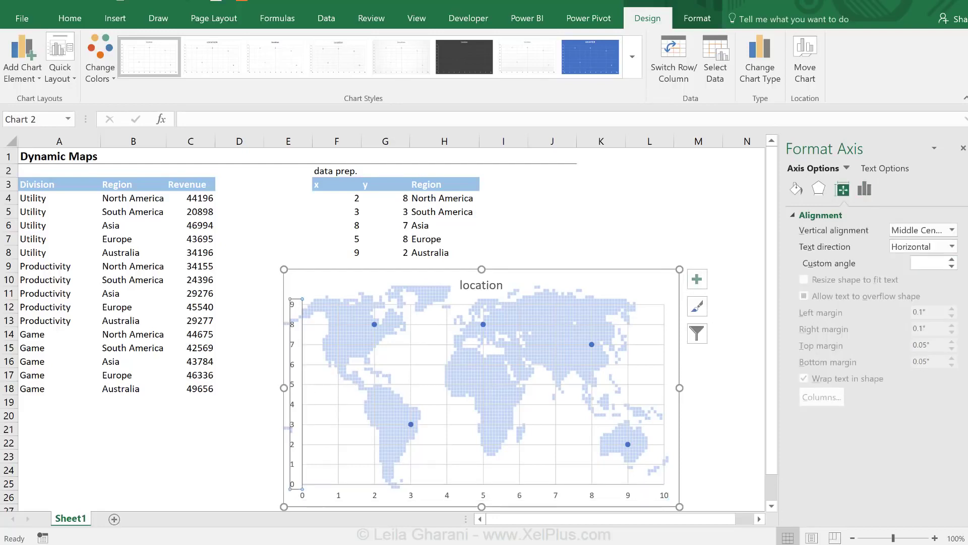
left_click(864, 191)
left_click(825, 215)
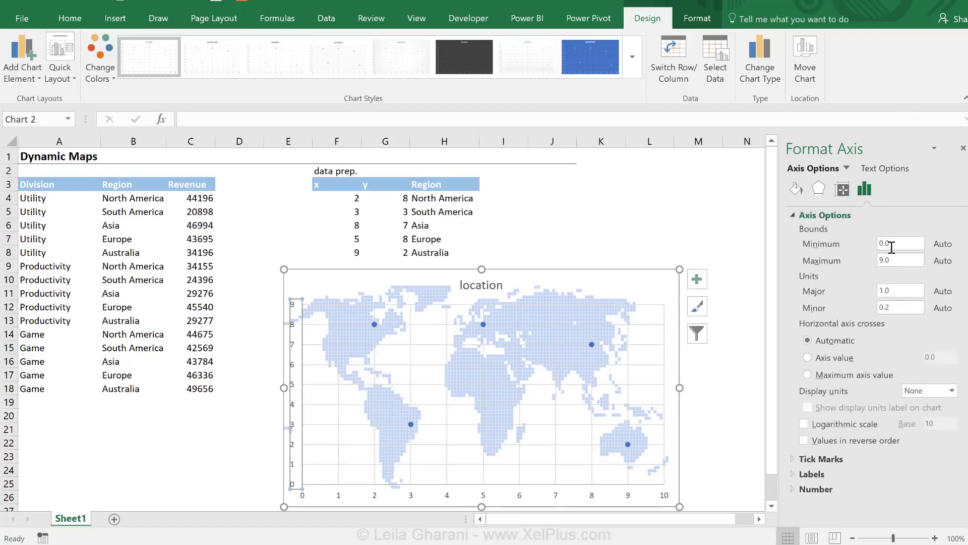
double_click(890, 244)
key("Tab")
type("10")
key("Return")
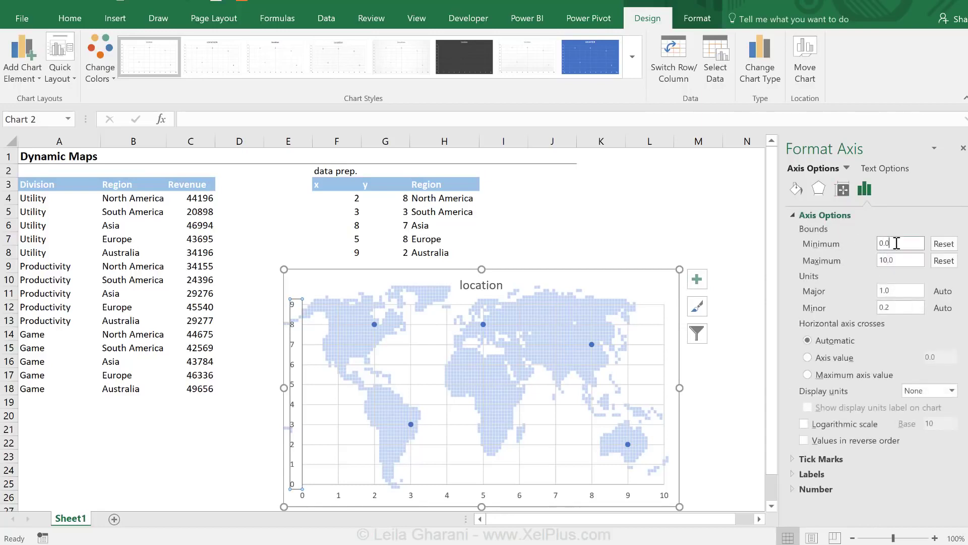
left_click(731, 315)
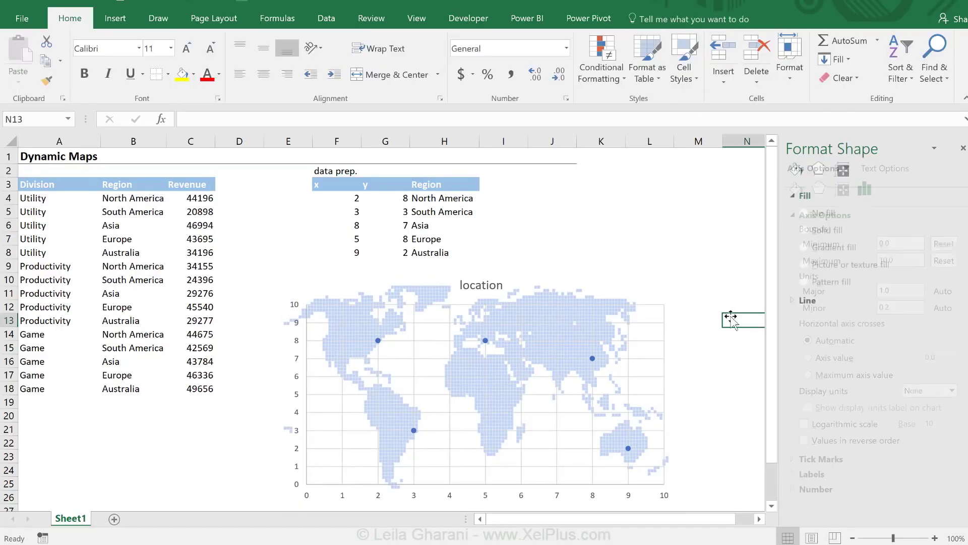
Delete the horizontal and vertical axes from the map chart.
scroll(456, 311, "down", 1)
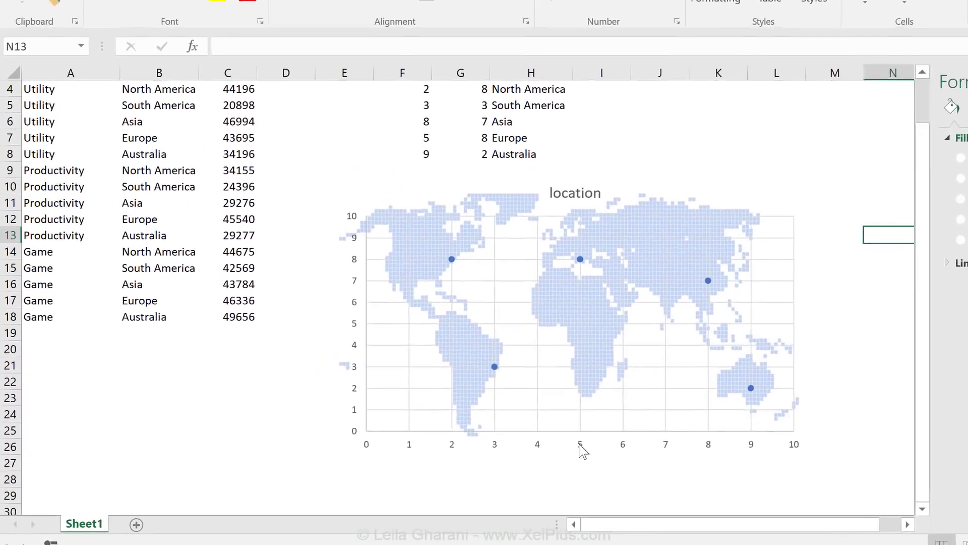
left_click(486, 451)
key("Delete")
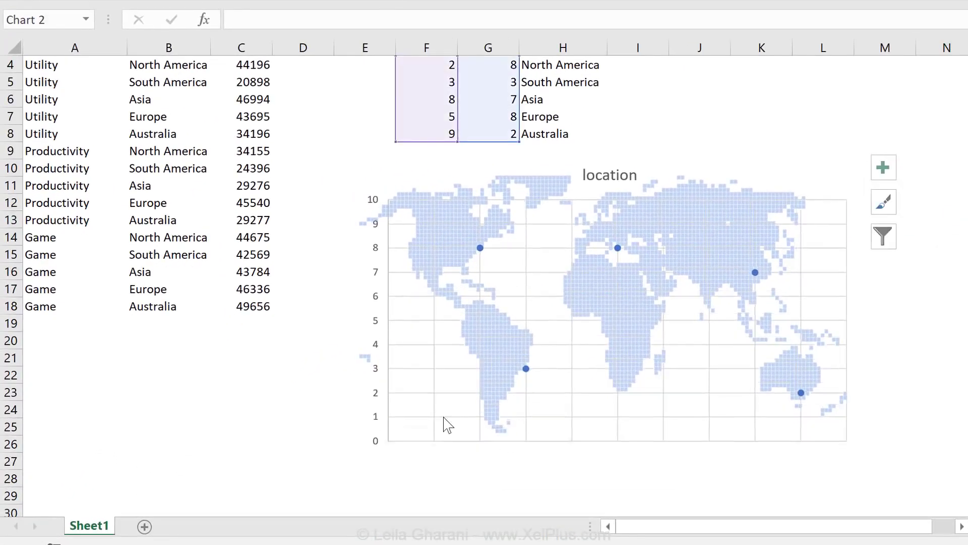
left_click(380, 399)
key("Delete")
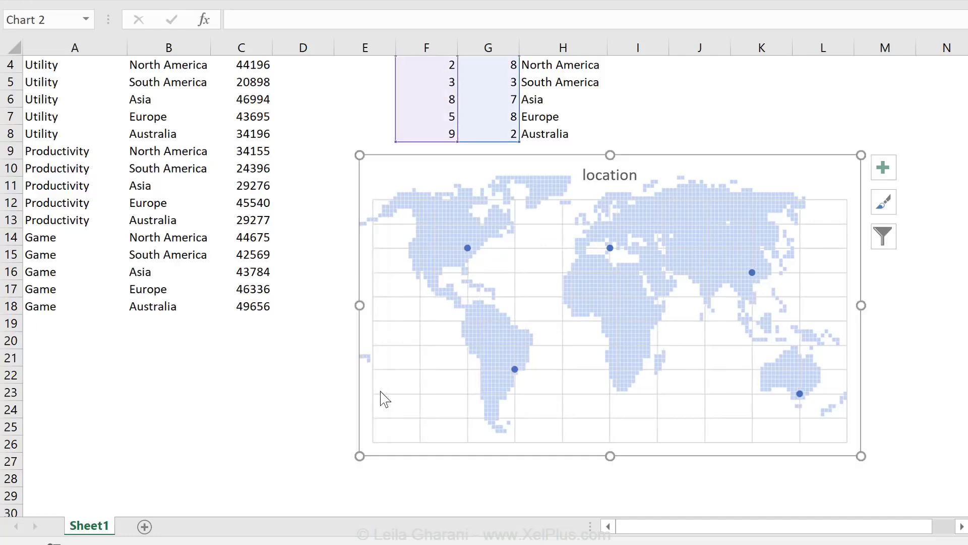
Delete the "location" chart title and both the horizontal and vertical gridlines from the map chart.
left_click(580, 169)
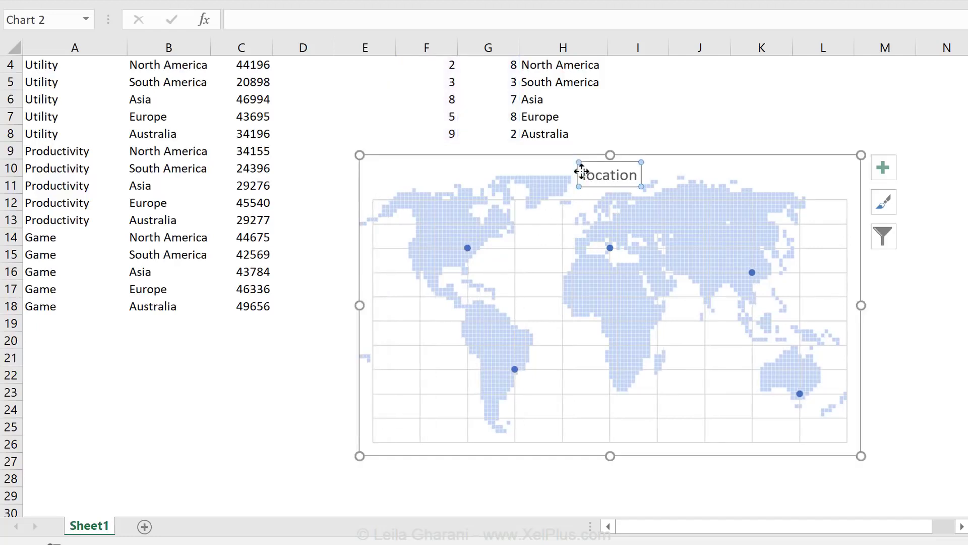
left_click(620, 172)
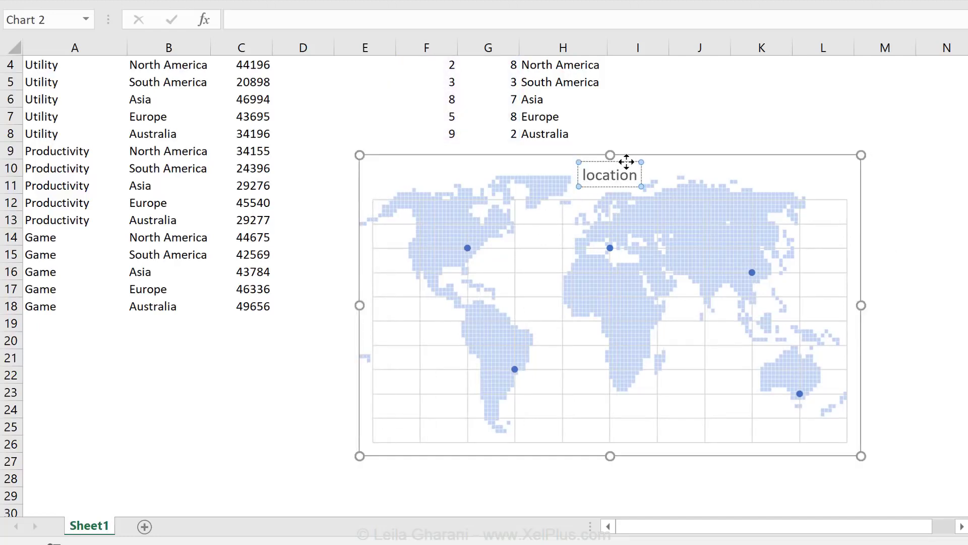
left_click(626, 162)
key("Delete")
left_click(682, 425)
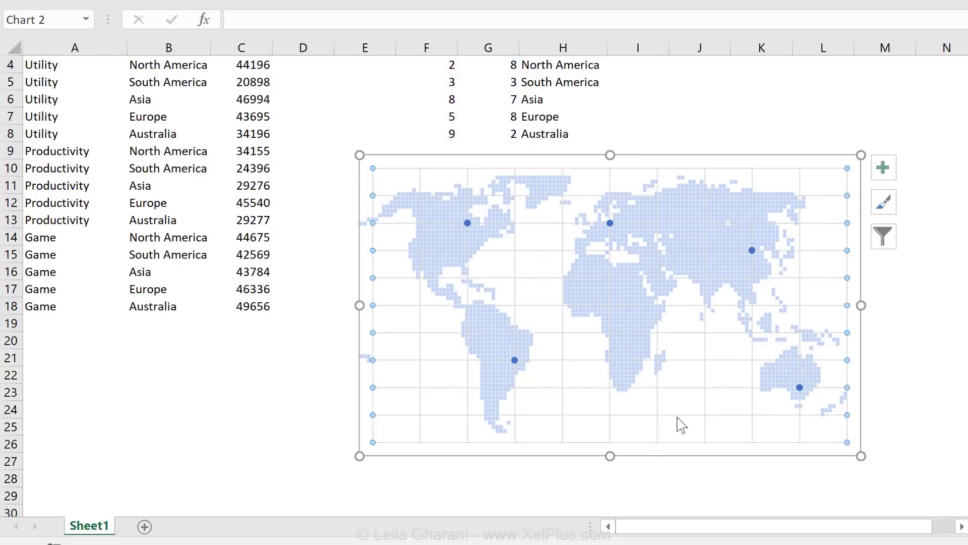
key("Delete")
left_click(658, 430)
key("Delete")
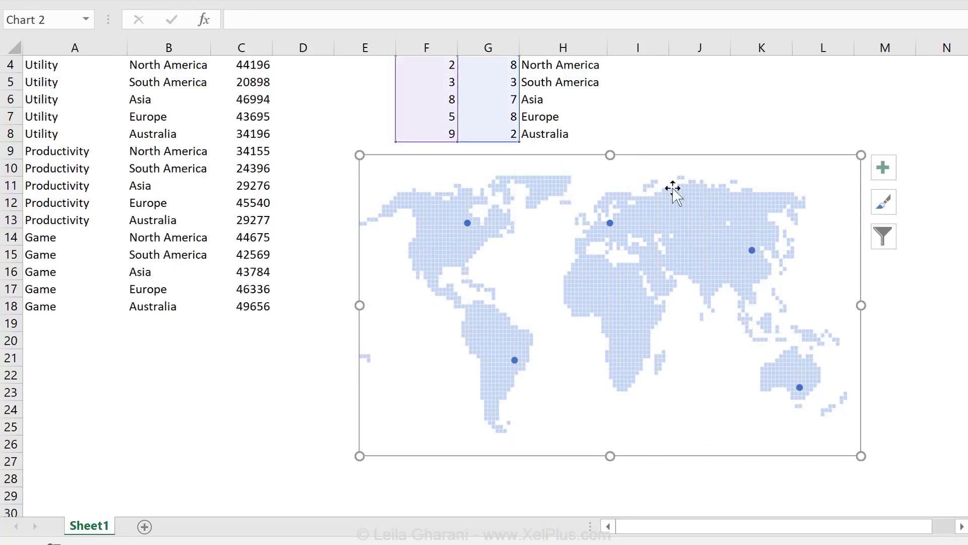
Move the map chart down about three rows to open up space beneath the data prep table.
left_click_drag(674, 159, 680, 211)
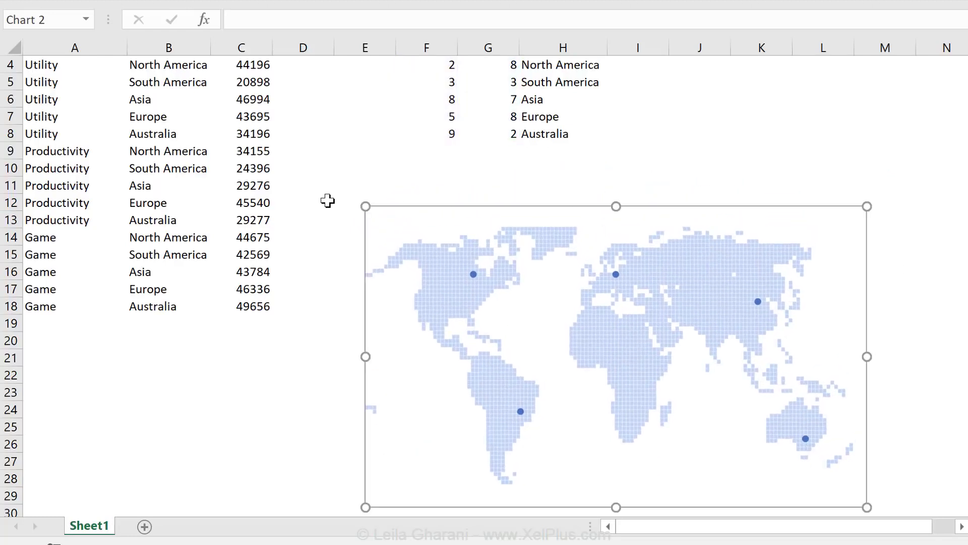
left_click(328, 201)
scroll(343, 201, "up", 1)
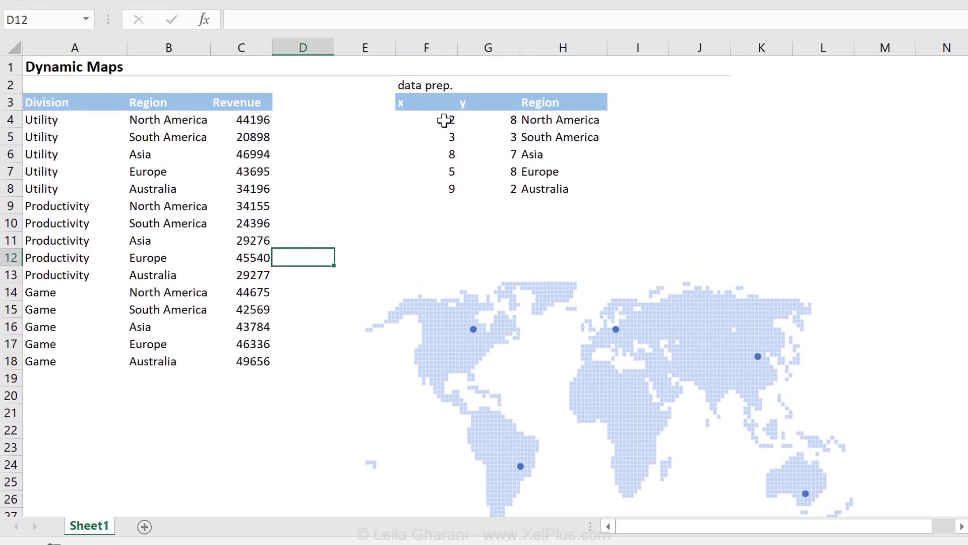
Set North America's x coordinate in F4 to 1.5 to shift its point on the map.
left_click(444, 116)
left_click_drag(444, 116, 499, 196)
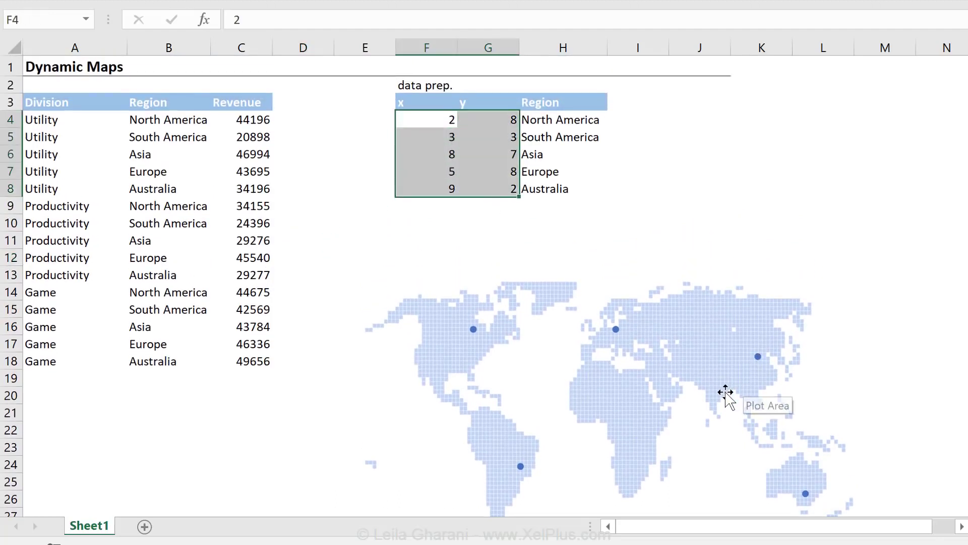
scroll(817, 350, "down", 1)
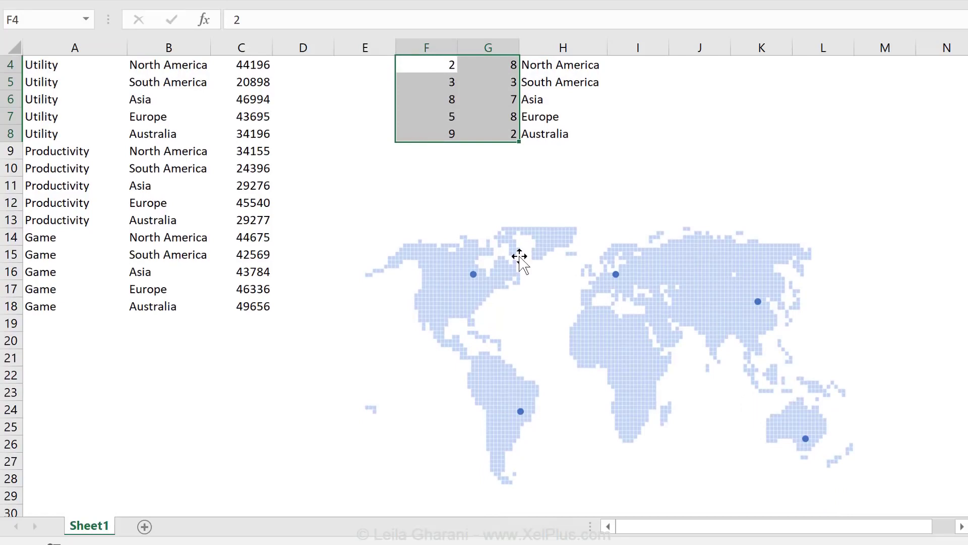
scroll(519, 255, "up", 1)
left_click(451, 117)
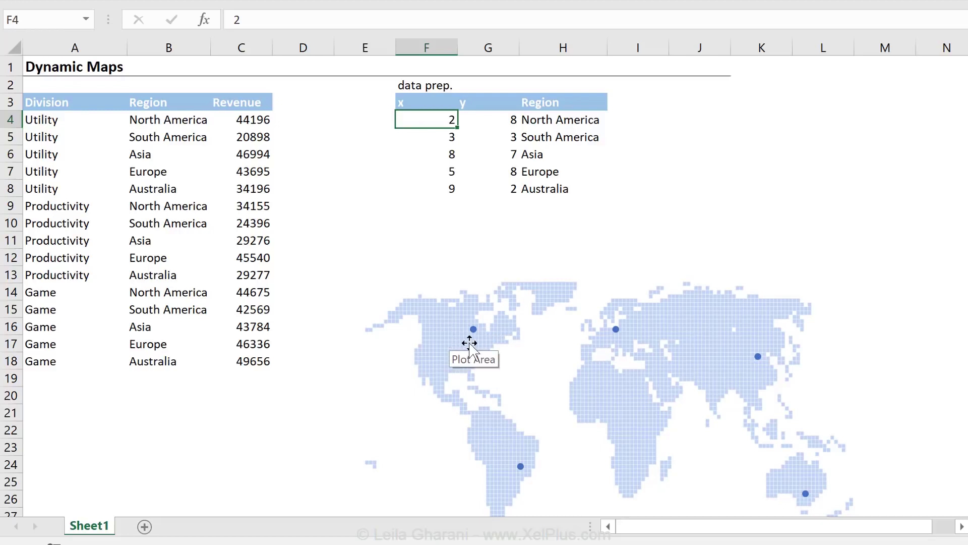
type("1.5")
key("ctrl+Return")
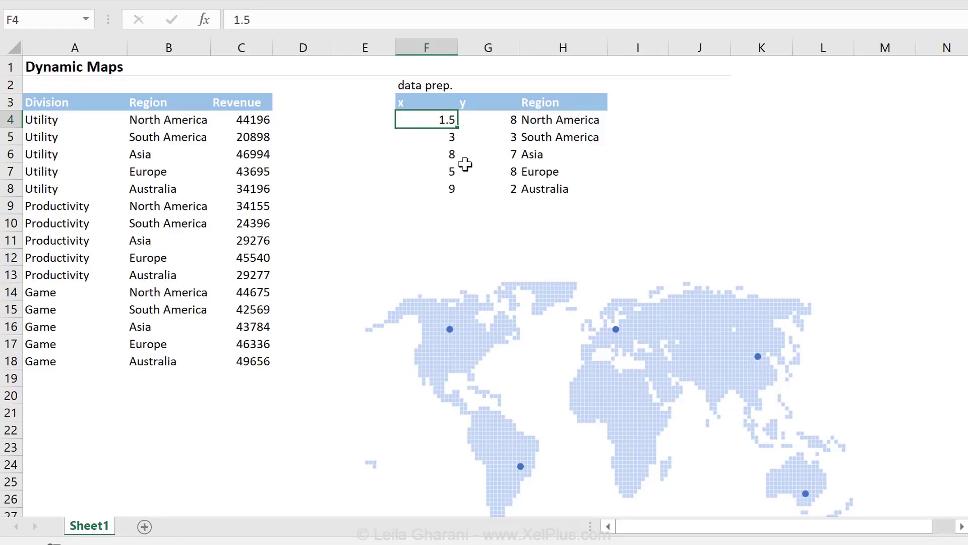
Set South America's coordinates in the data prep table to x 2.6 and y 3.5.
scroll(586, 357, "down", 1)
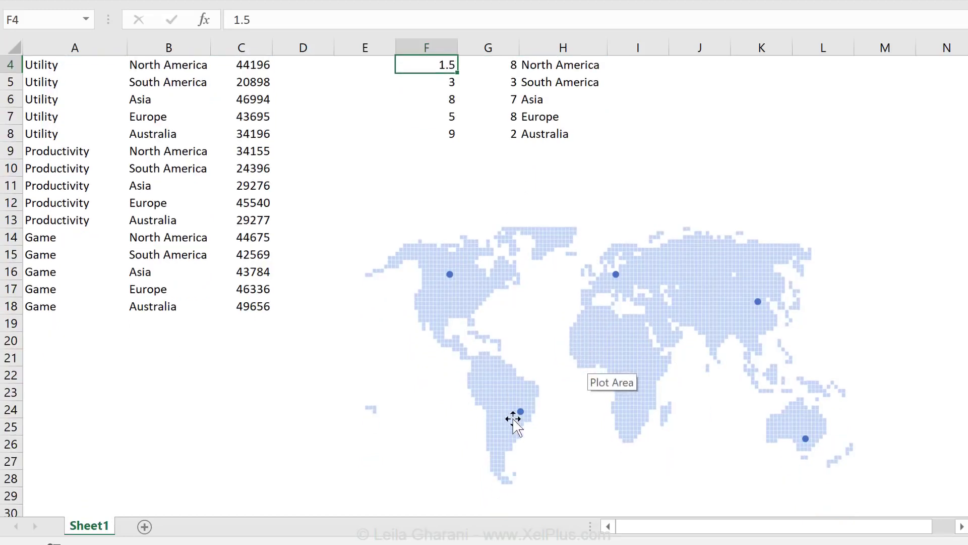
scroll(460, 216, "up", 1)
left_click(431, 139)
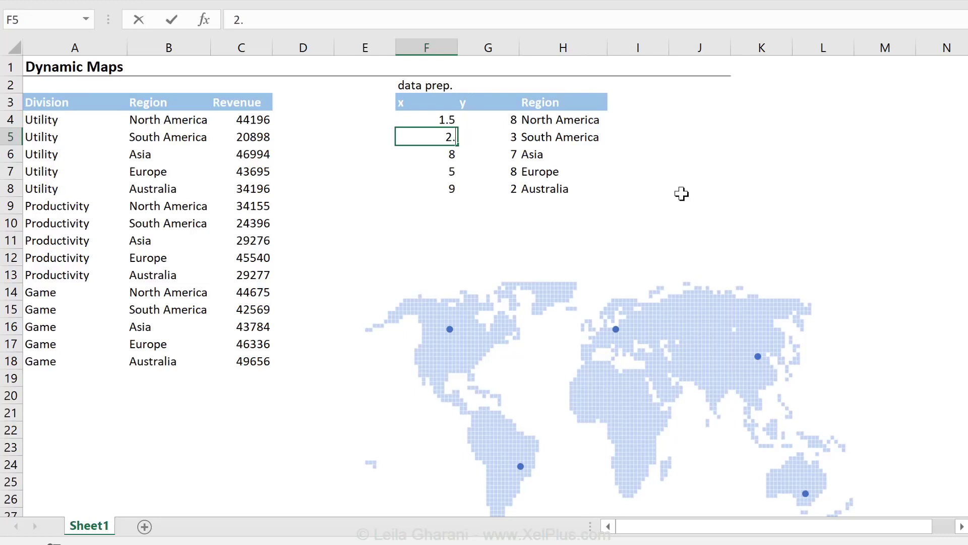
key("Right")
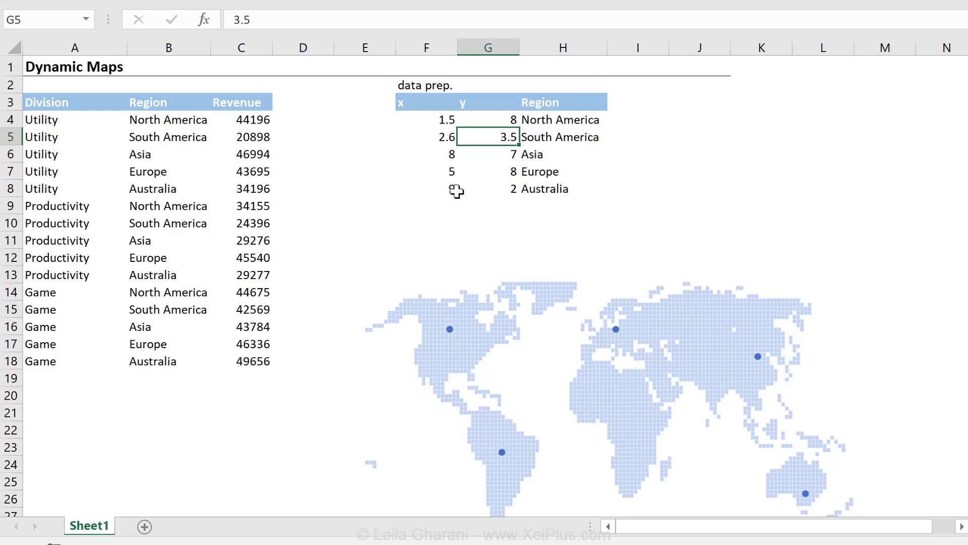
Set Australia's y coordinate in G8 to 2.5 and check its point on the map.
left_click(504, 190)
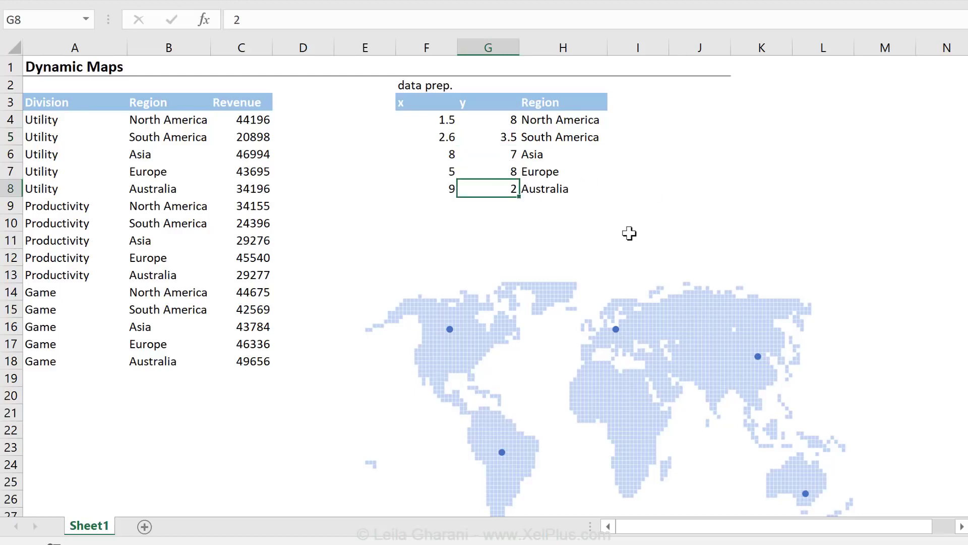
type("2.5")
key("ctrl+Return")
scroll(854, 388, "down", 1)
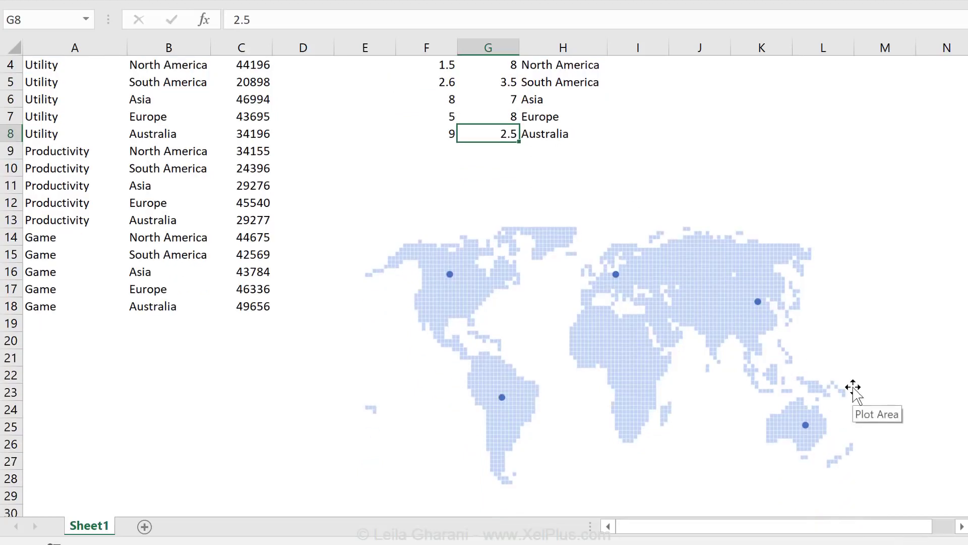
scroll(854, 389, "up", 1)
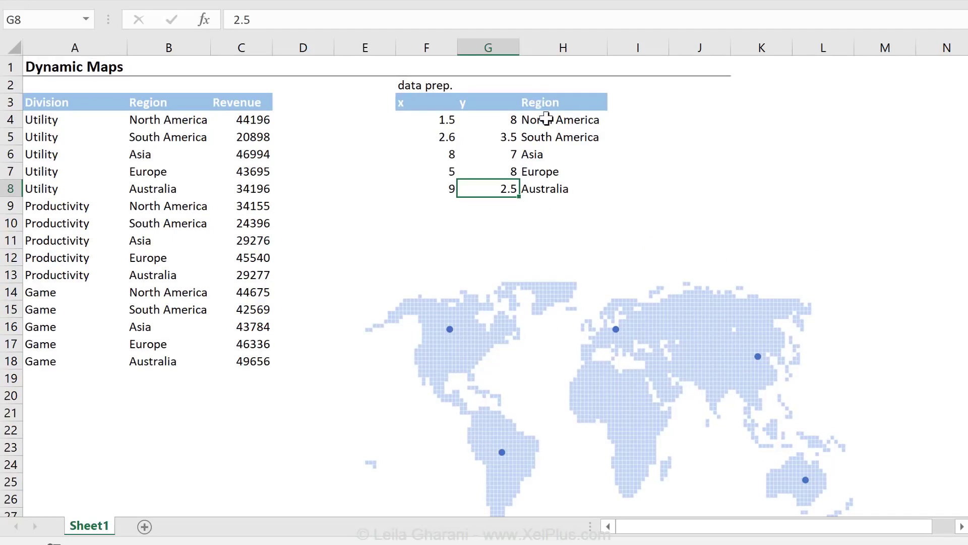
Enter the right-aligned label "Select Division:" in cell G11, between the data prep table and the map.
left_click_drag(544, 119, 535, 191)
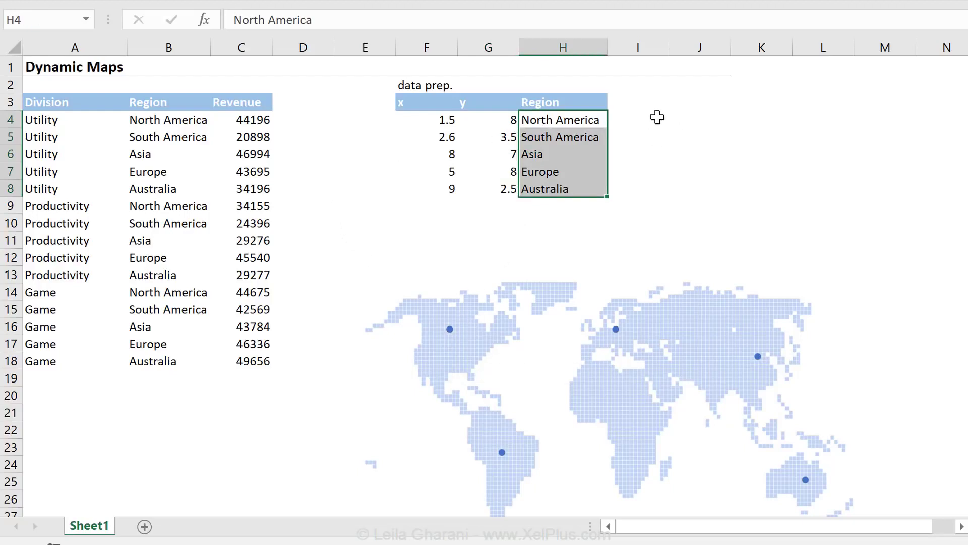
left_click(642, 119)
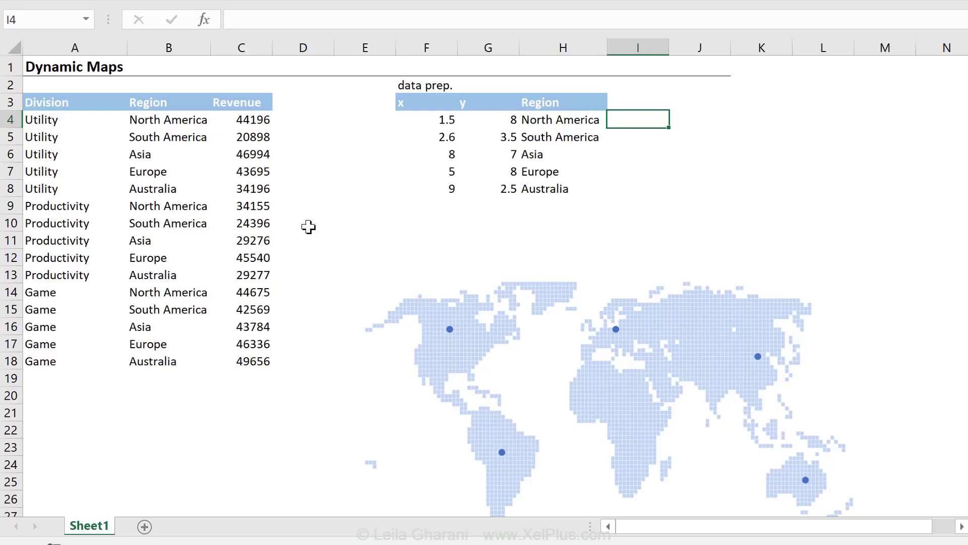
left_click(456, 242)
left_click(483, 245)
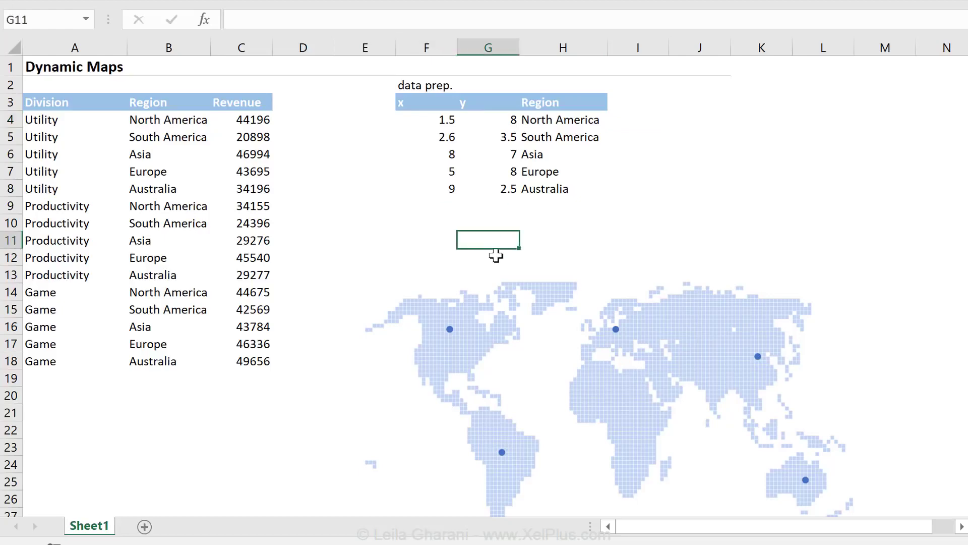
type("Select Division:")
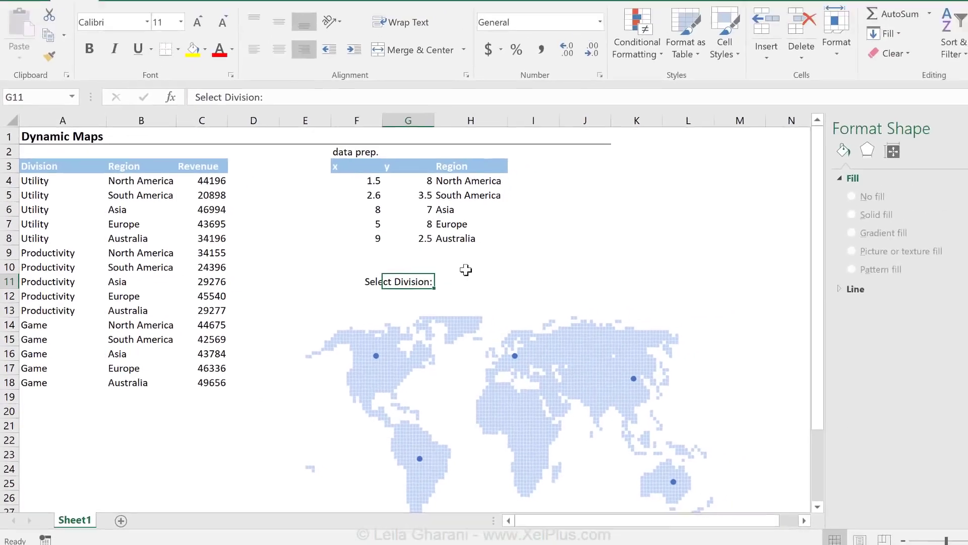
Add list data validation to cell H11 with the source Utility,Productivity,Game.
left_click(544, 240)
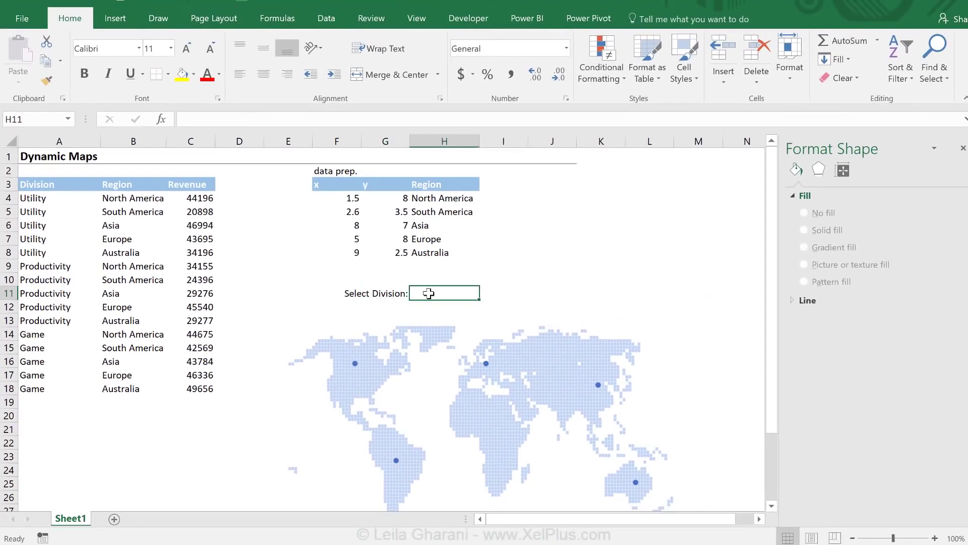
left_click(334, 18)
left_click(540, 78)
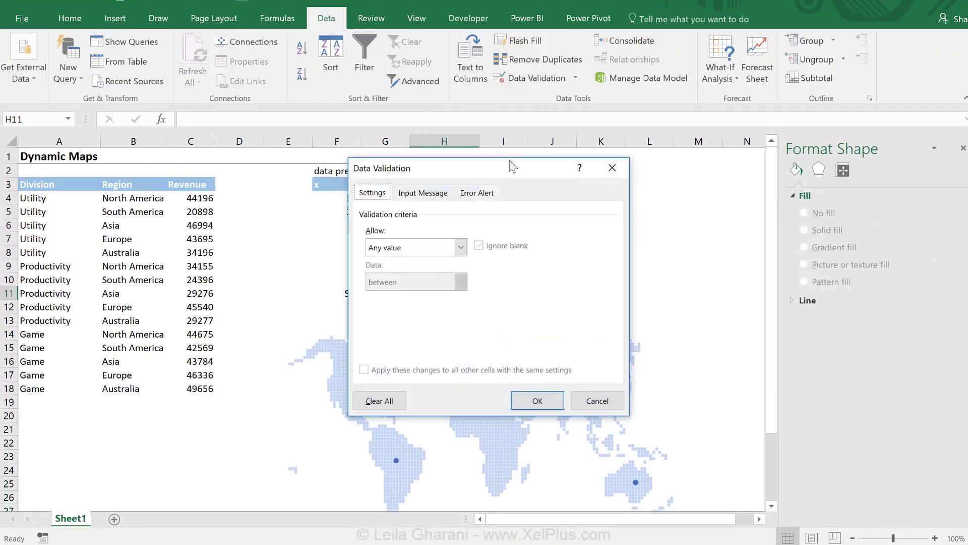
left_click(461, 247)
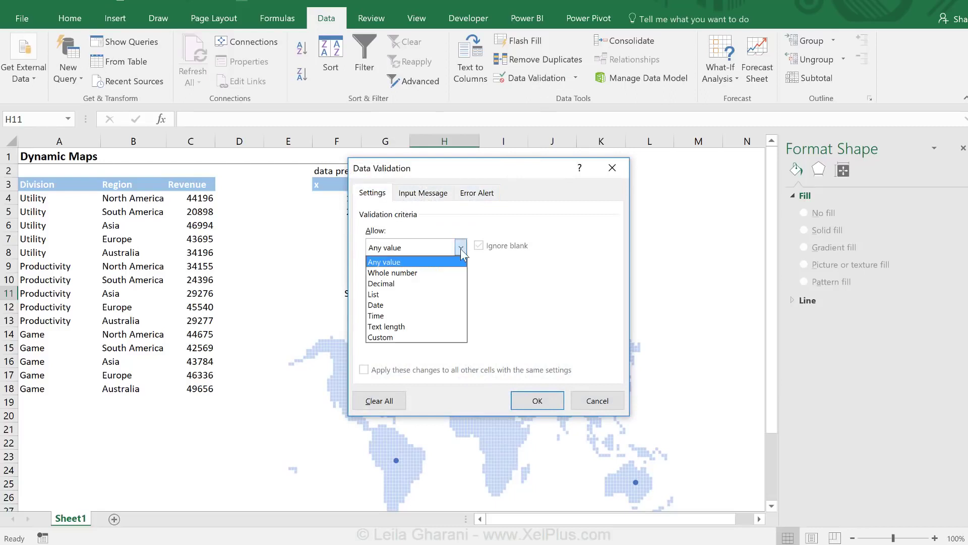
left_click(432, 294)
left_click(396, 316)
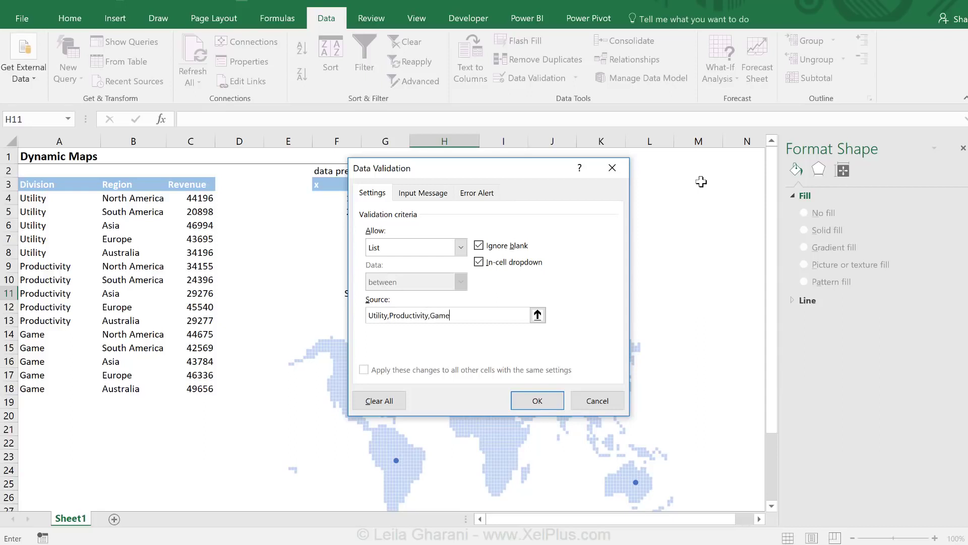
key("Return")
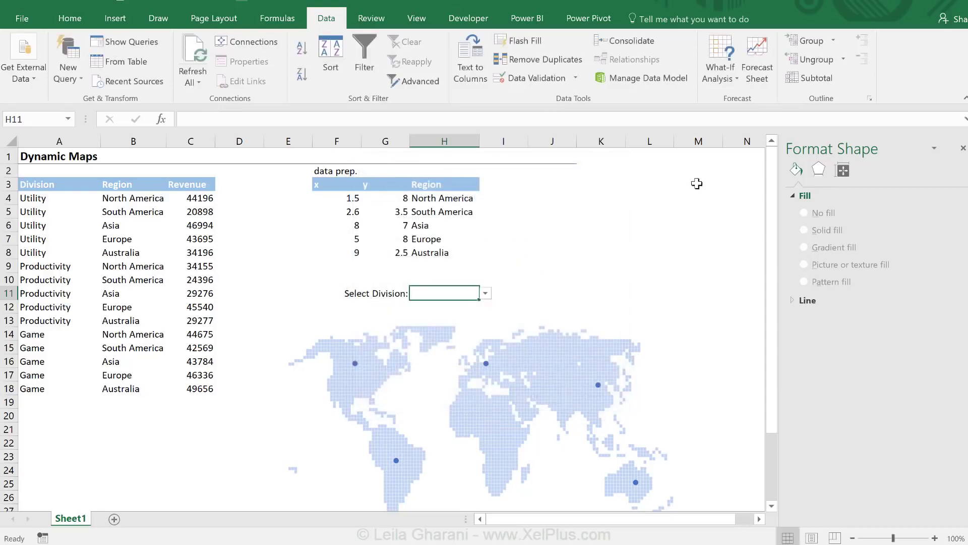
Choose Utility as the division in H11 and give the cell a light green fill.
left_click(485, 293)
left_click(446, 305)
left_click(80, 20)
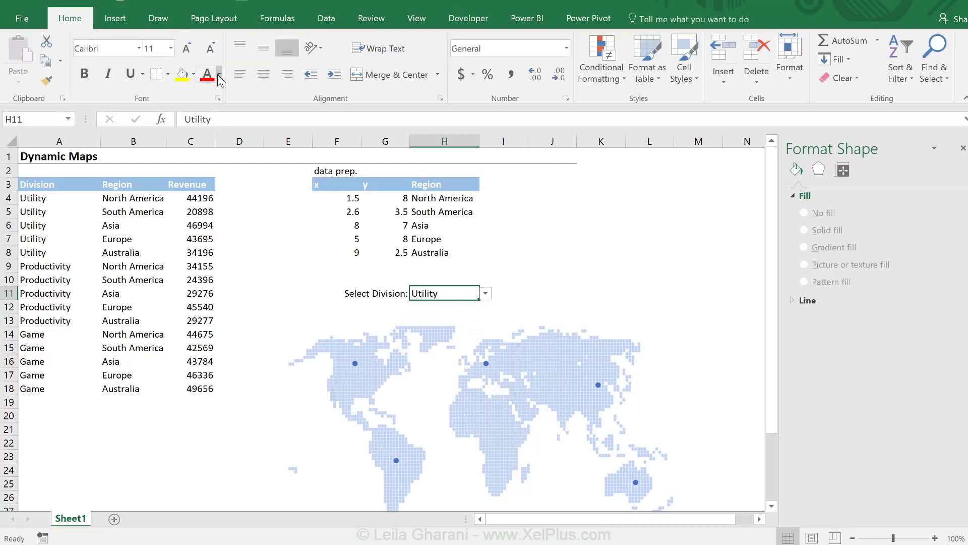
left_click(194, 75)
left_click(273, 118)
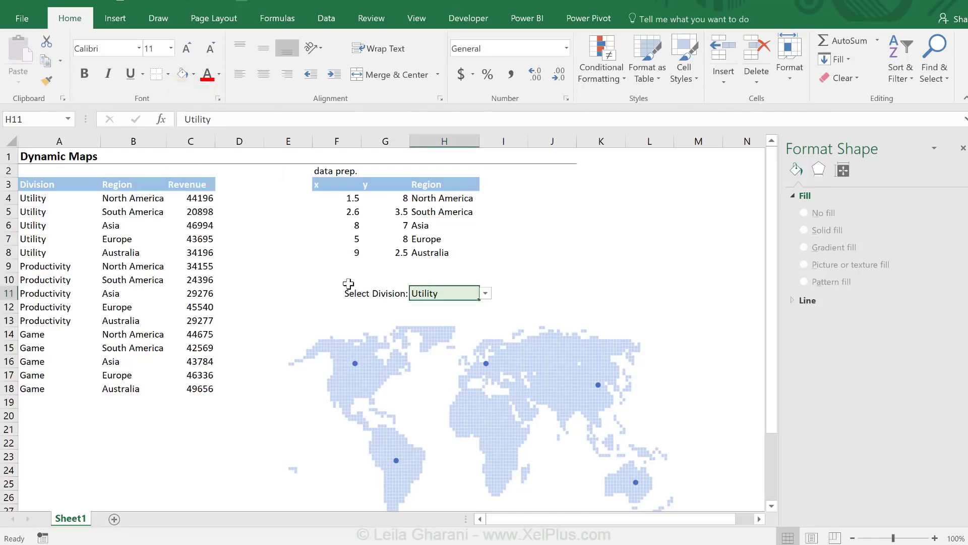
Apply a bottom border across the division selector cells F11:H11.
left_click_drag(348, 292, 439, 295)
left_click(154, 74)
left_click(549, 252)
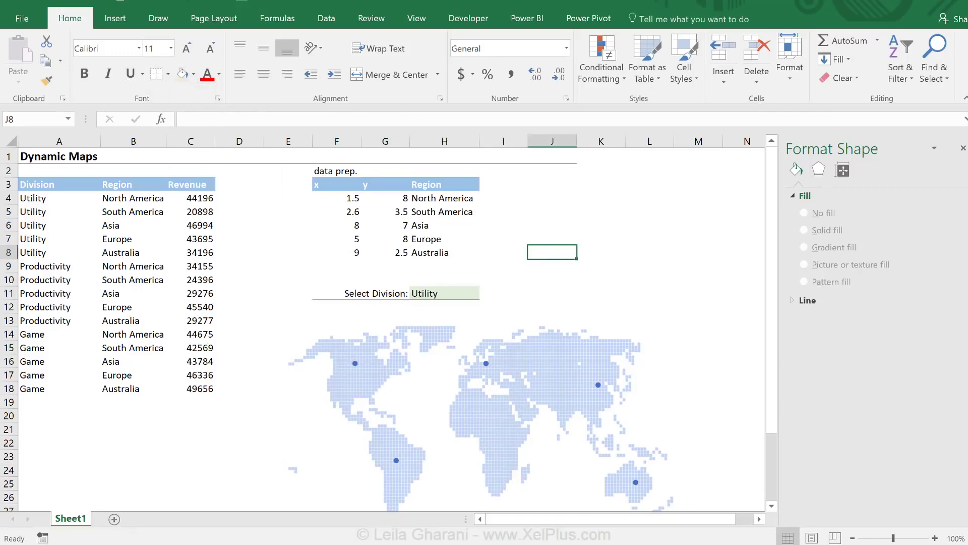
Copy the Revenue header from C3 to cell I3, extending the data prep table by one column.
left_click(191, 184)
key("ctrl+c")
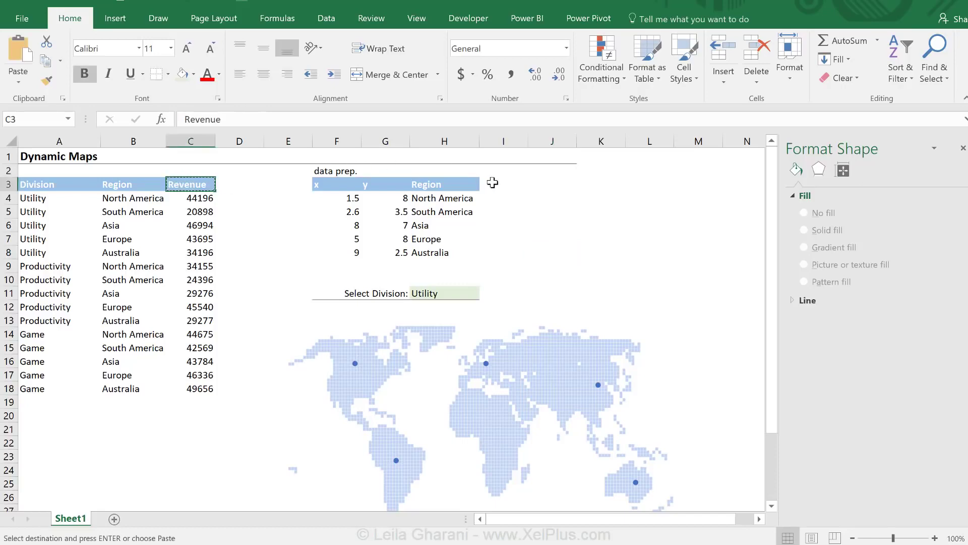
left_click(493, 183)
key("ctrl+v")
left_click(448, 294)
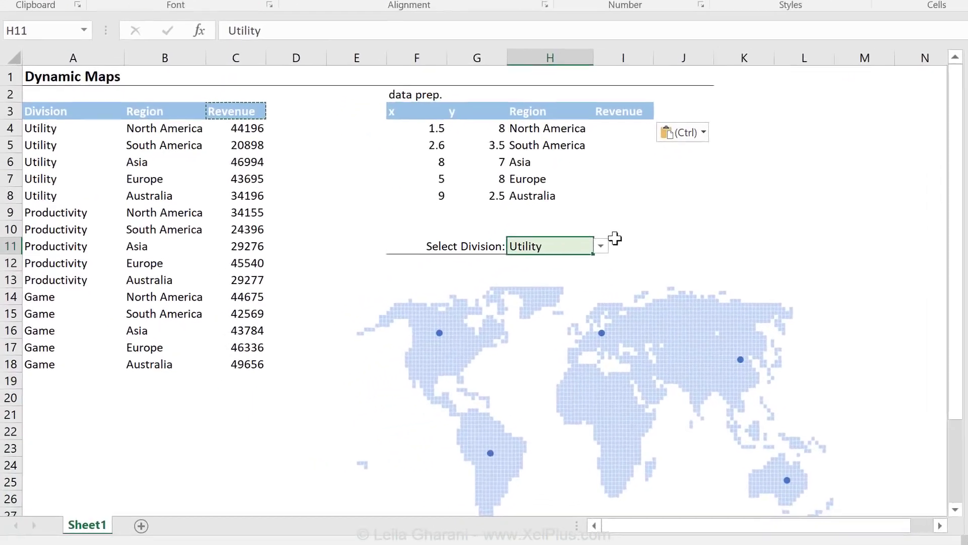
left_click(641, 121)
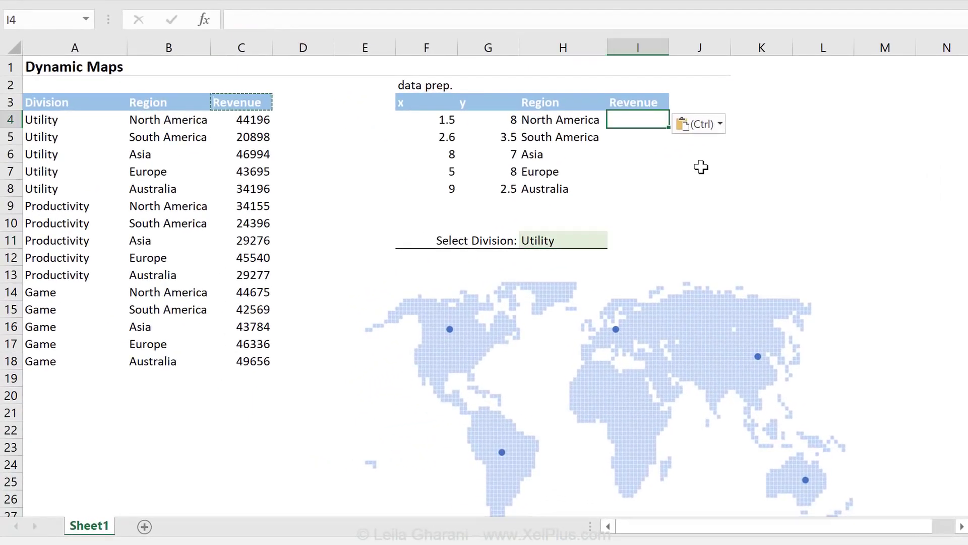
left_click(556, 239)
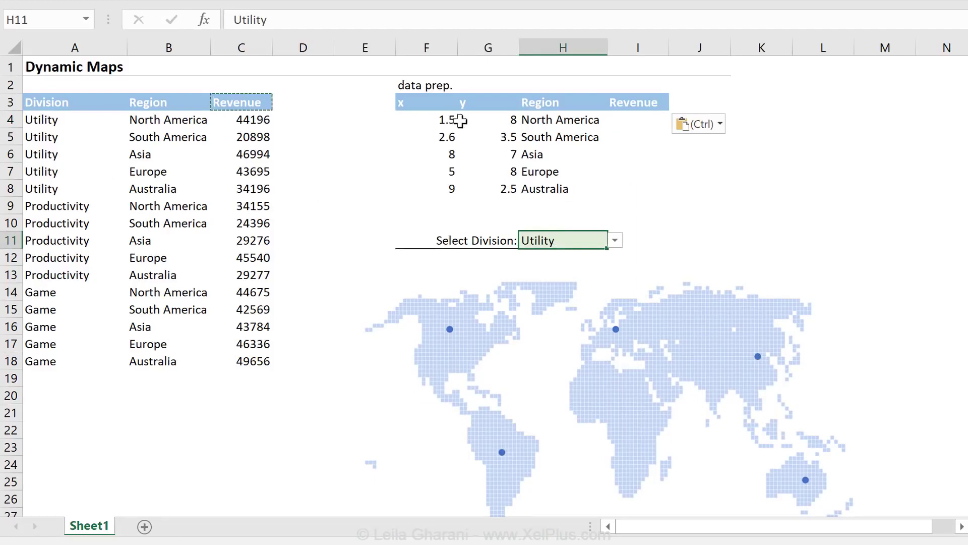
left_click(526, 116)
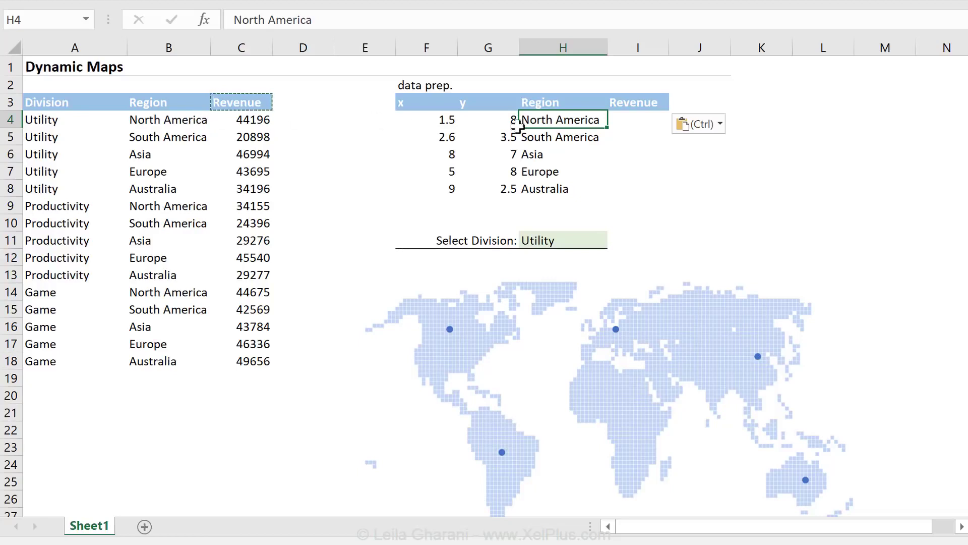
Start a SUMIFS formula in I4 with the absolute revenue range $C$4:$C$18 as the sum range.
left_click(637, 120)
type("=sumifs(")
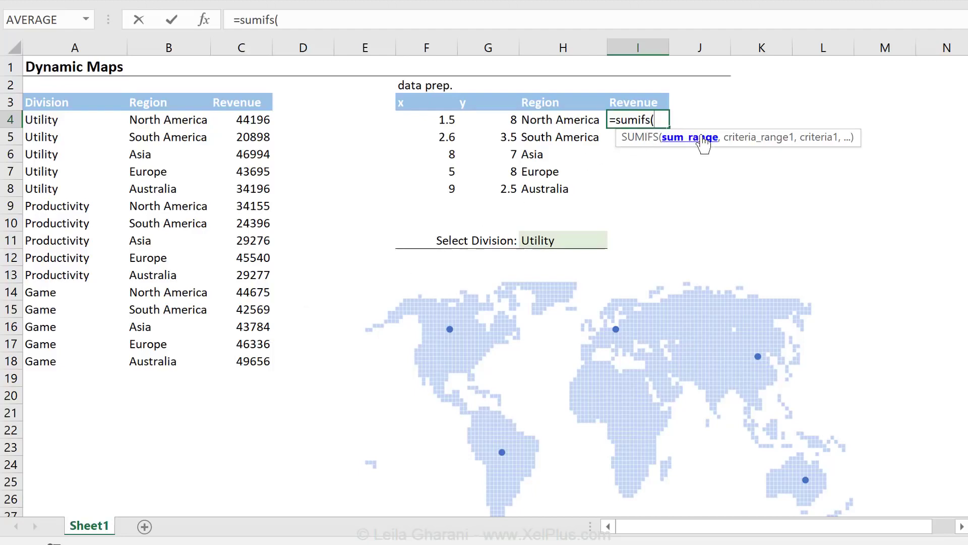
left_click(267, 121)
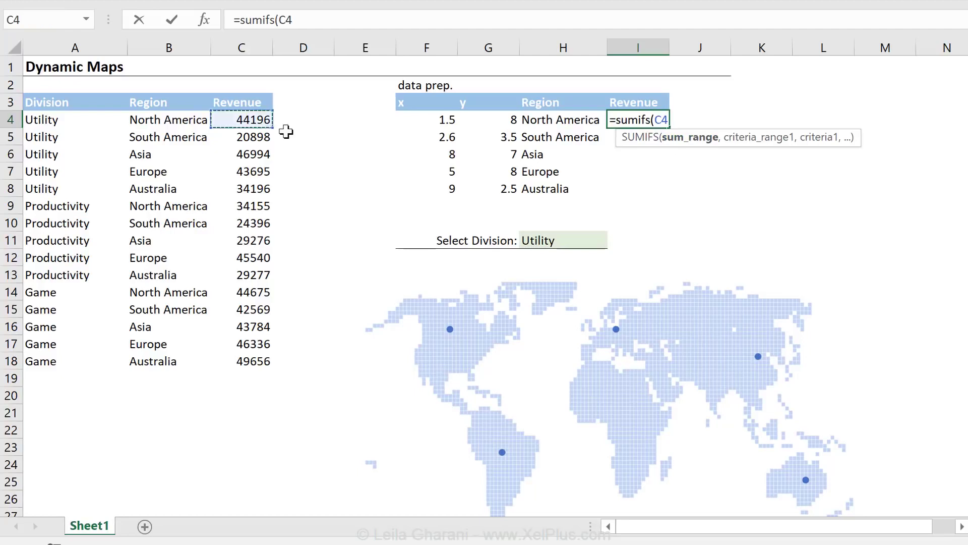
key("ctrl+shift+Down")
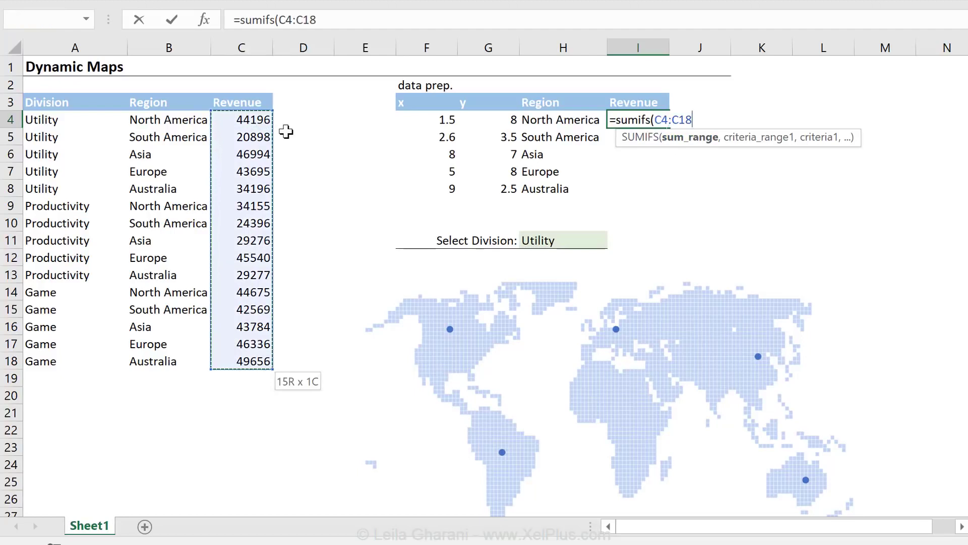
key("F4")
type(",")
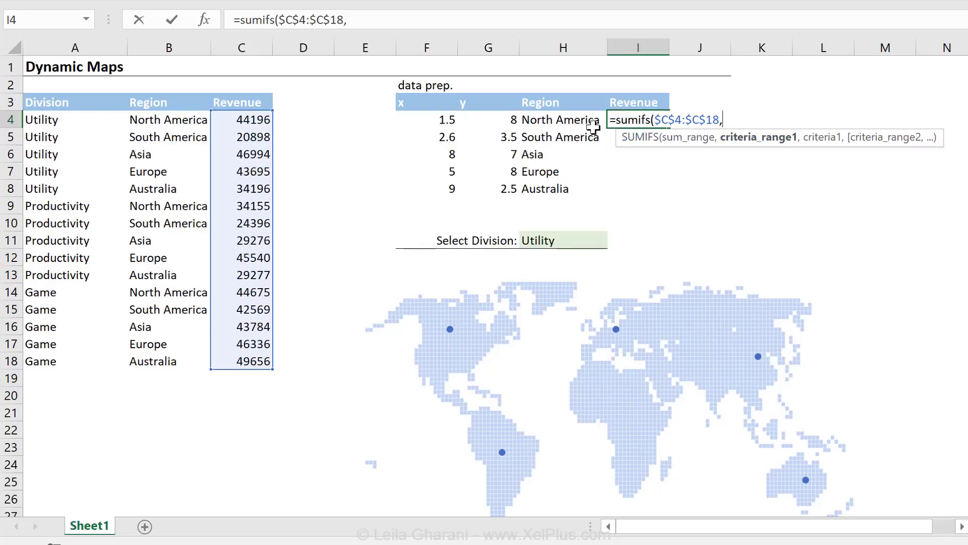
Add the region condition to the SUMIFS formula, matching the absolute range $B$4:$B$18 against the relative cell H4.
left_click(150, 122)
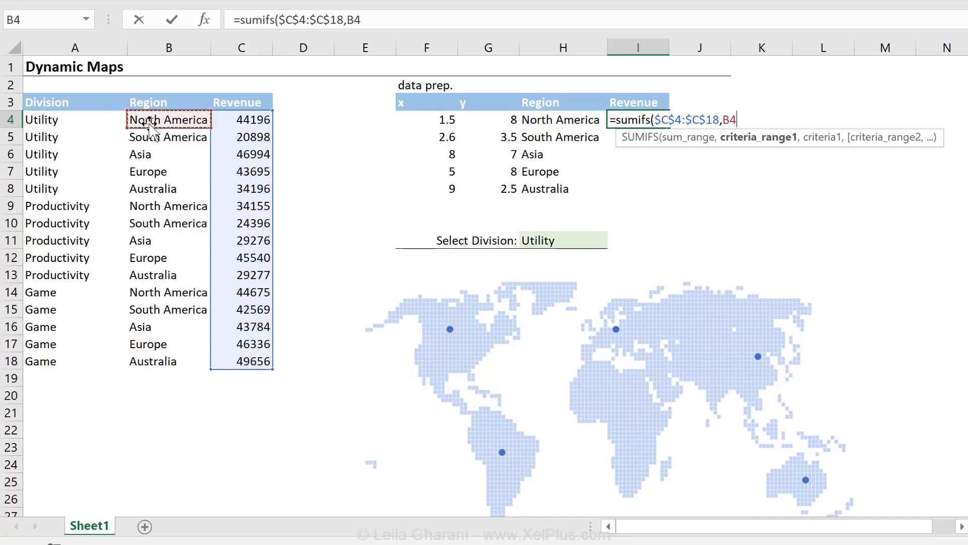
key("ctrl+shift+Down")
key("F4")
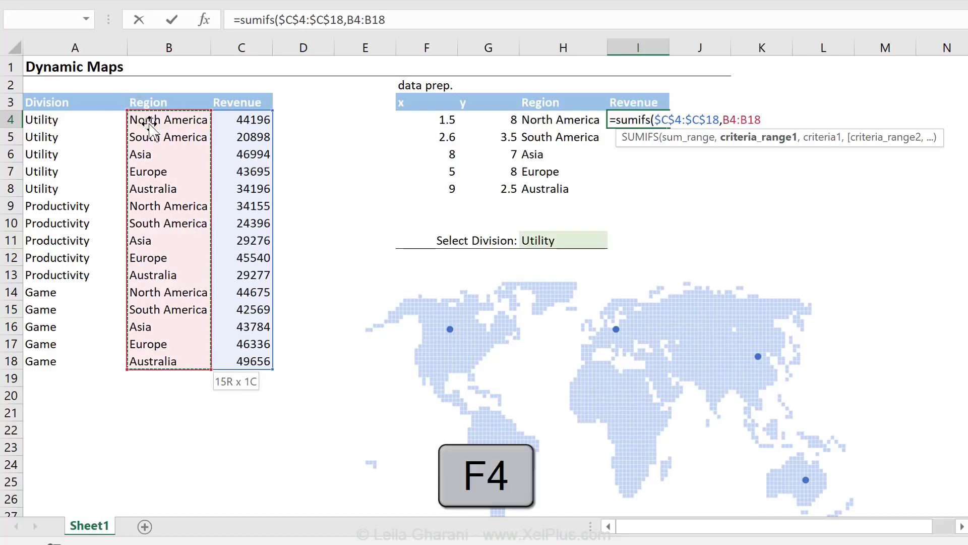
type(",")
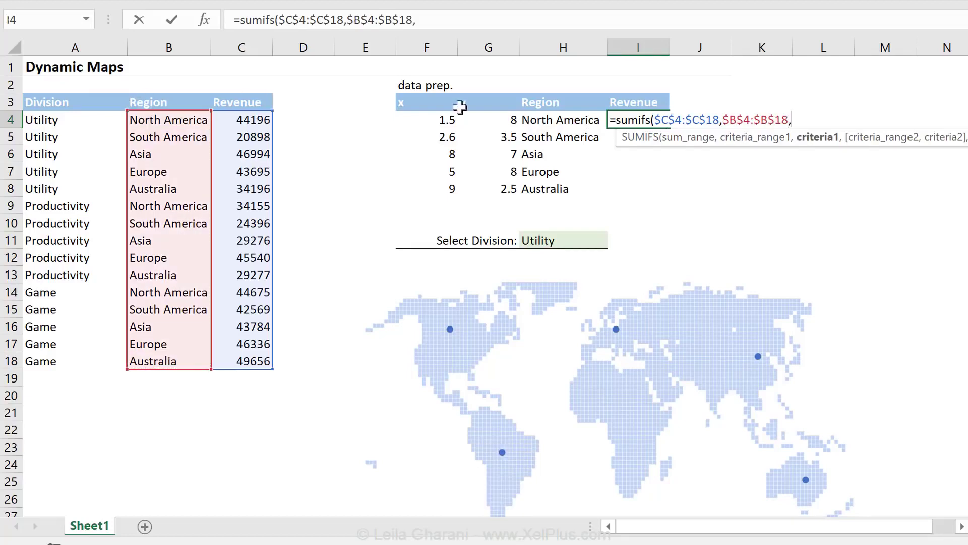
left_click(554, 119)
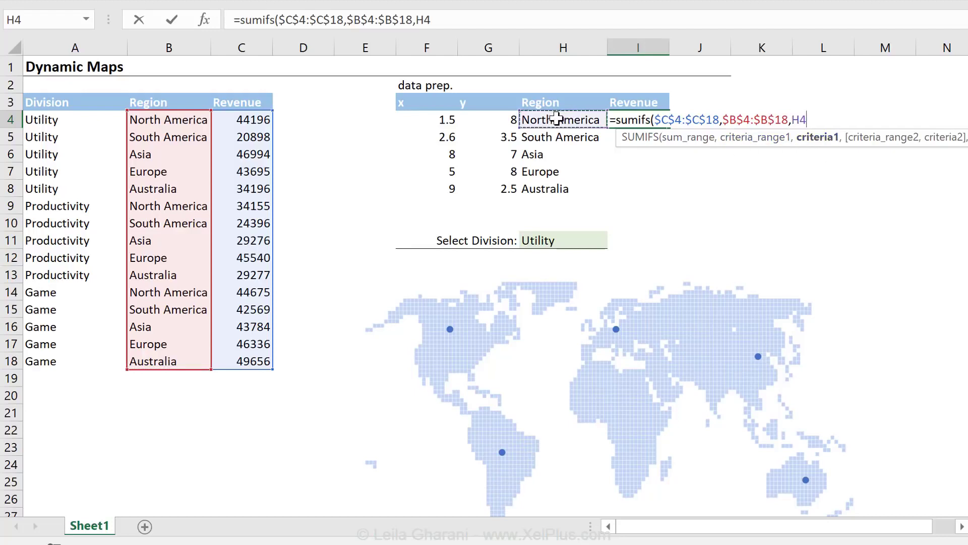
type(",")
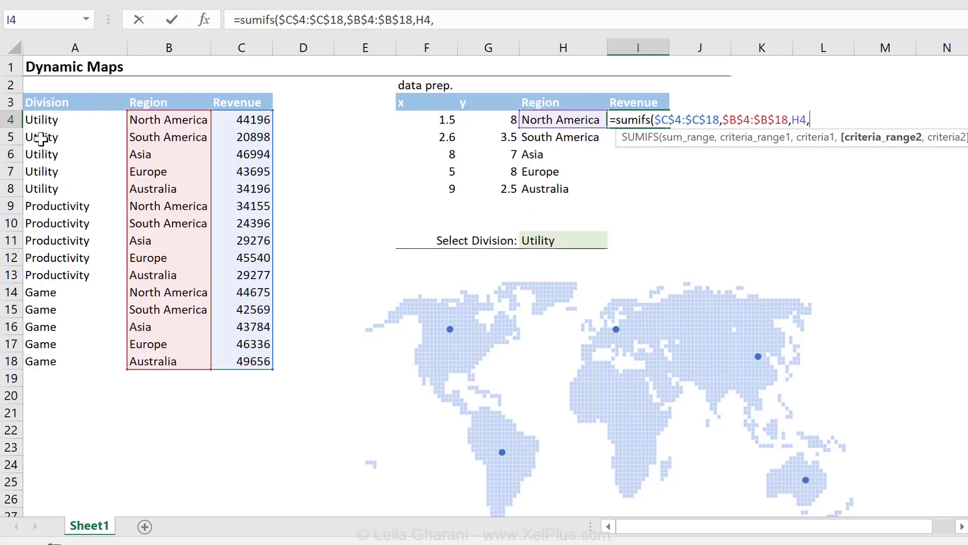
Complete the SUMIFS with the division range $A$4:$A$18 matched to $H$11, and fill the formula down to I8.
left_click(65, 121)
key("ctrl+shift+Down")
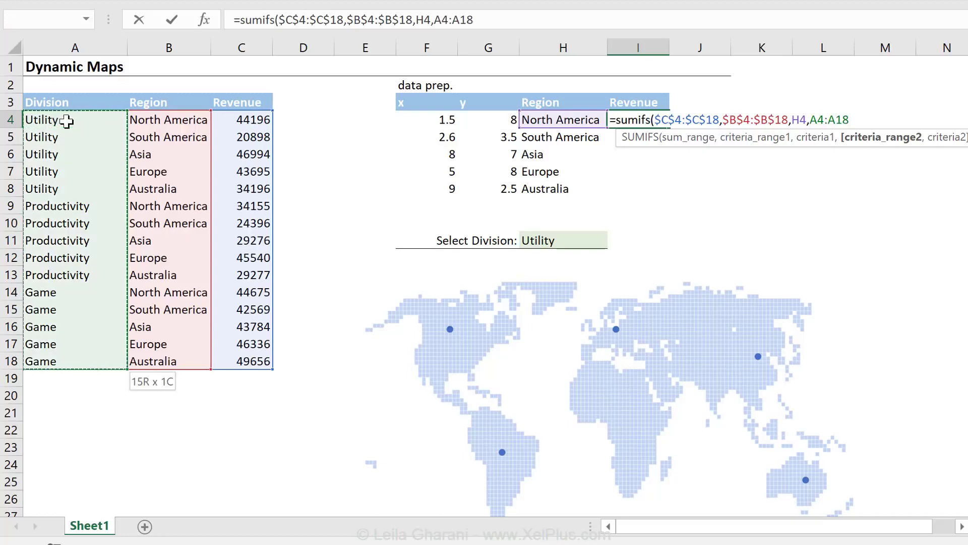
key("F4")
type(",")
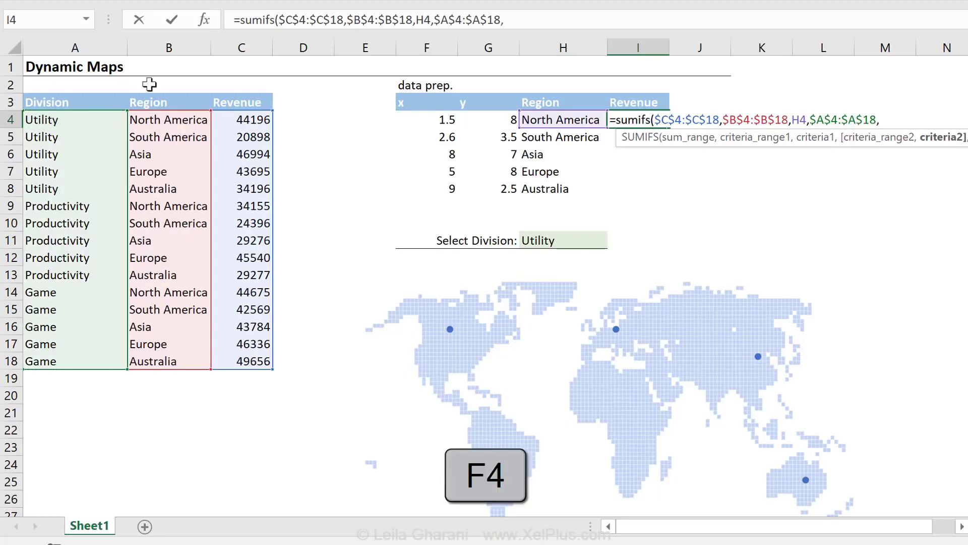
left_click(580, 241)
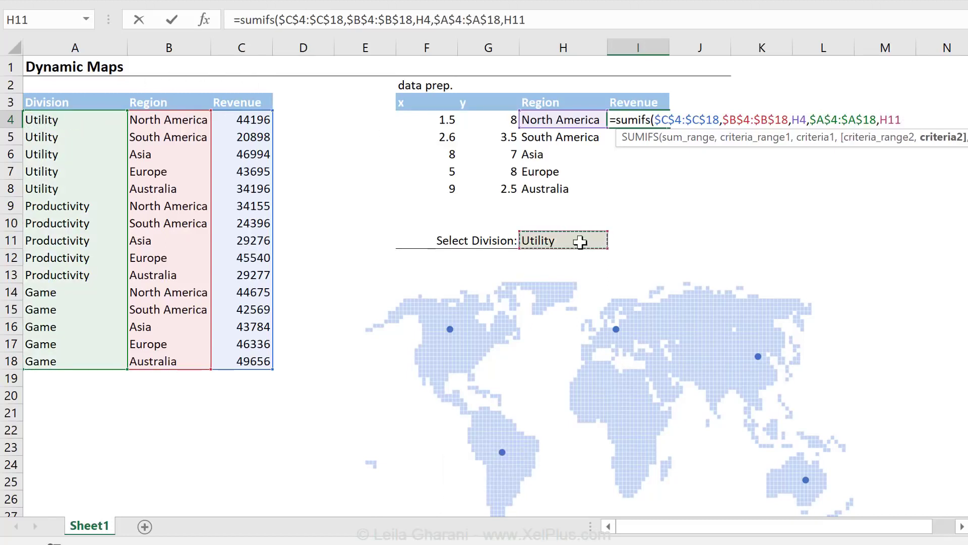
key("F4")
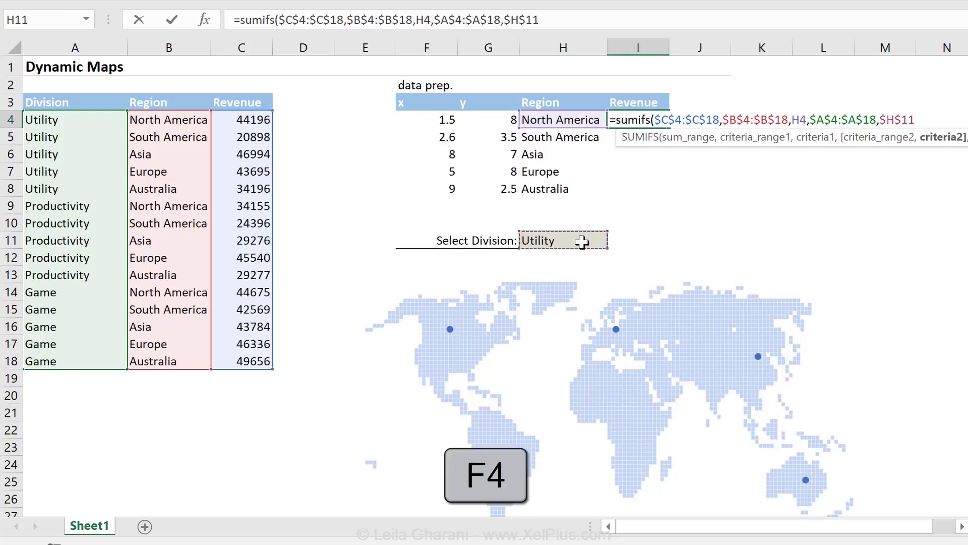
key("ctrl+Return")
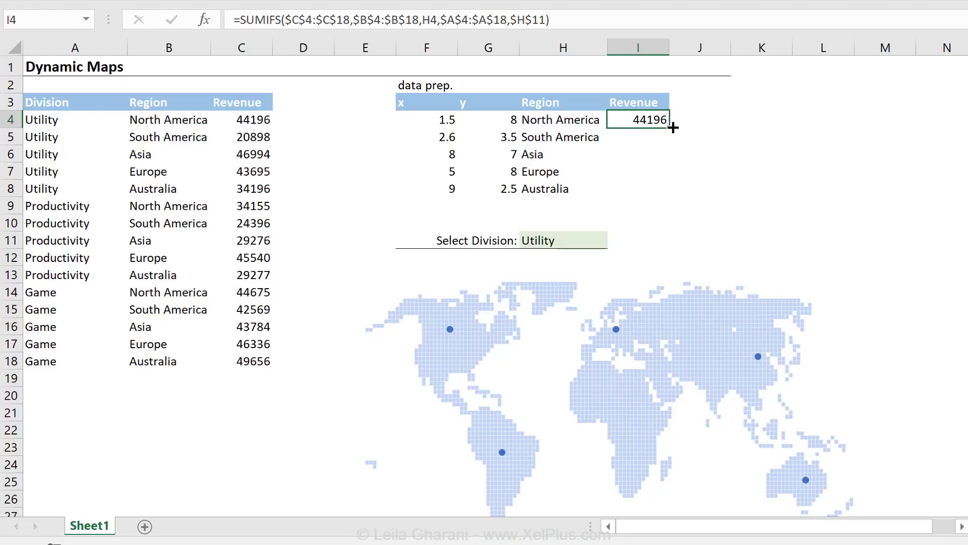
left_click_drag(673, 128, 652, 190)
Test the division selector in H11 by choosing Productivity and then Game.
left_click(595, 241)
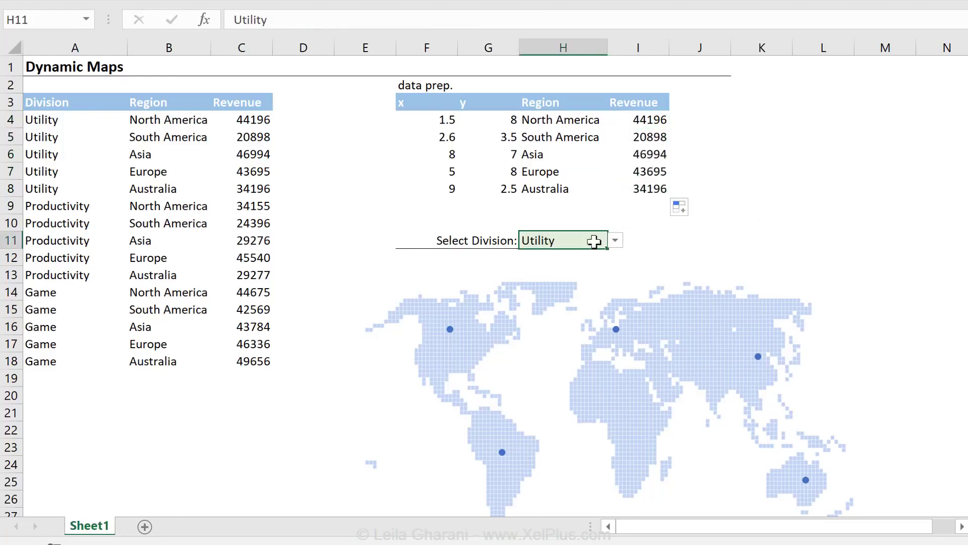
left_click(615, 240)
left_click(578, 268)
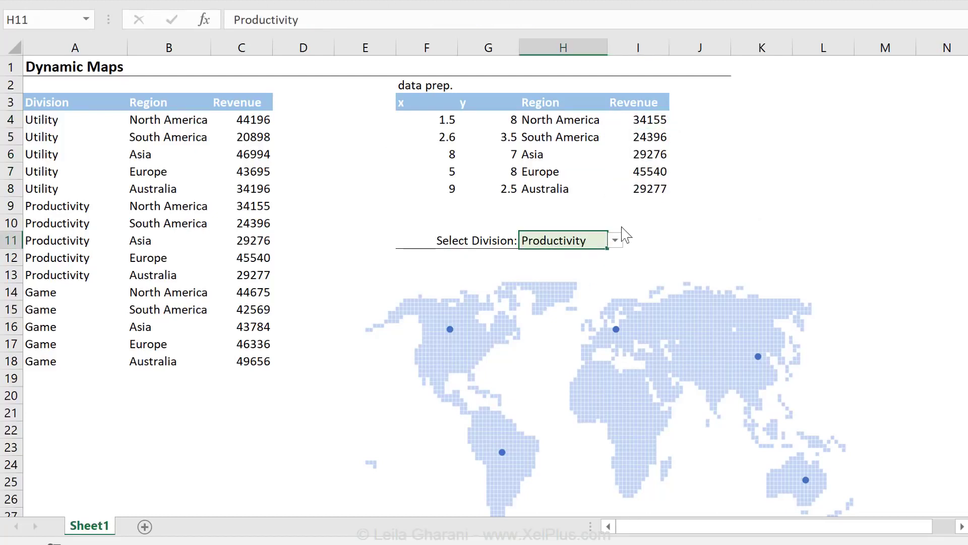
left_click(615, 240)
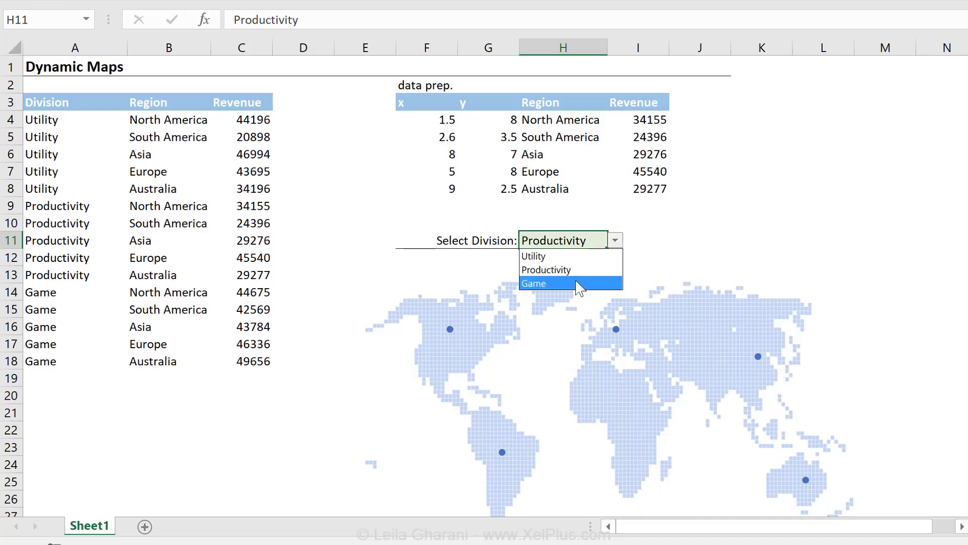
left_click(580, 285)
left_click(649, 196)
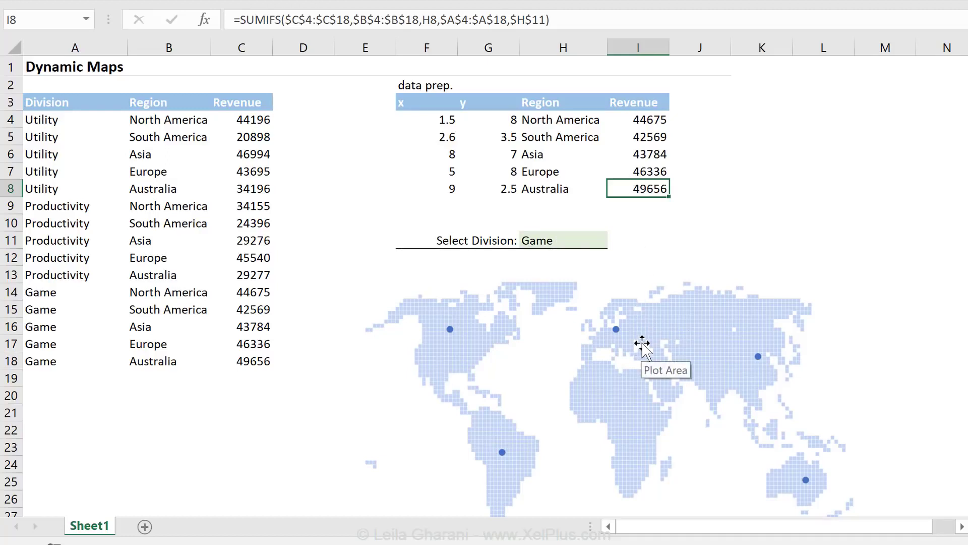
Change the map chart from Scatter to the flat Bubble type, using the single-colour series layout.
mouse_move(620, 337)
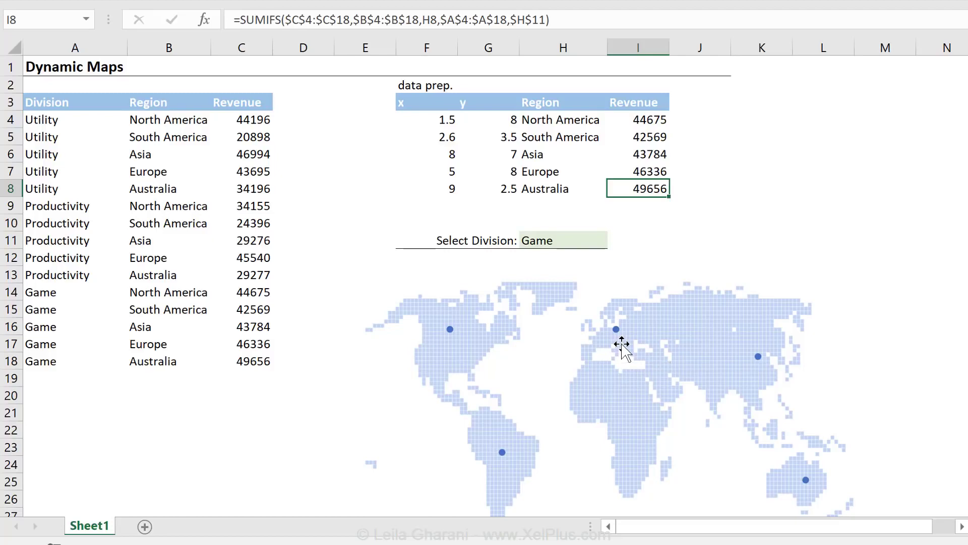
right_click(622, 345)
left_click(668, 401)
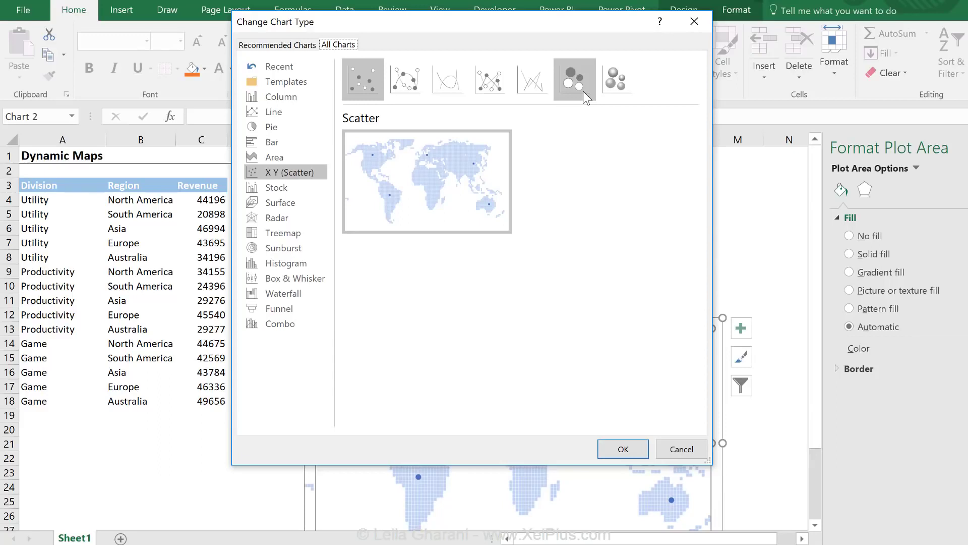
left_click(583, 91)
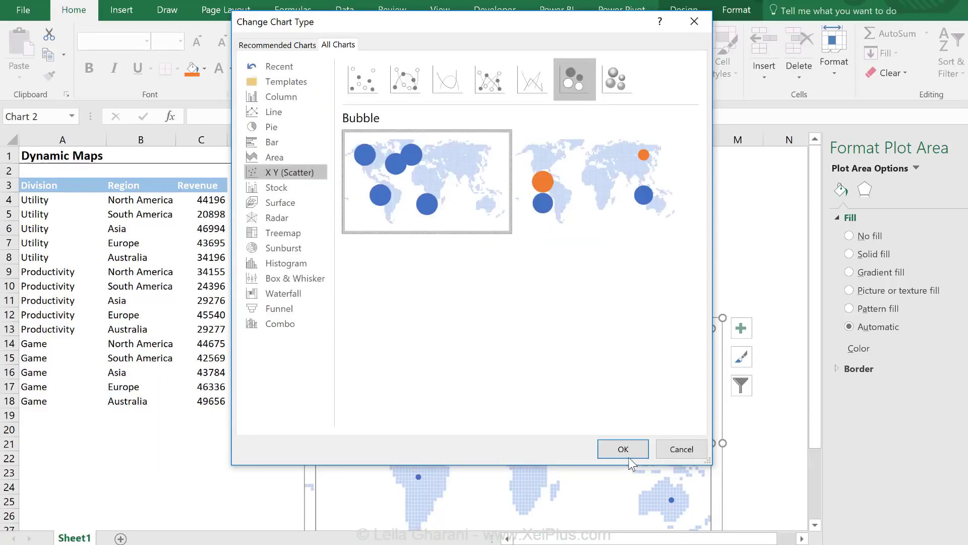
left_click(624, 451)
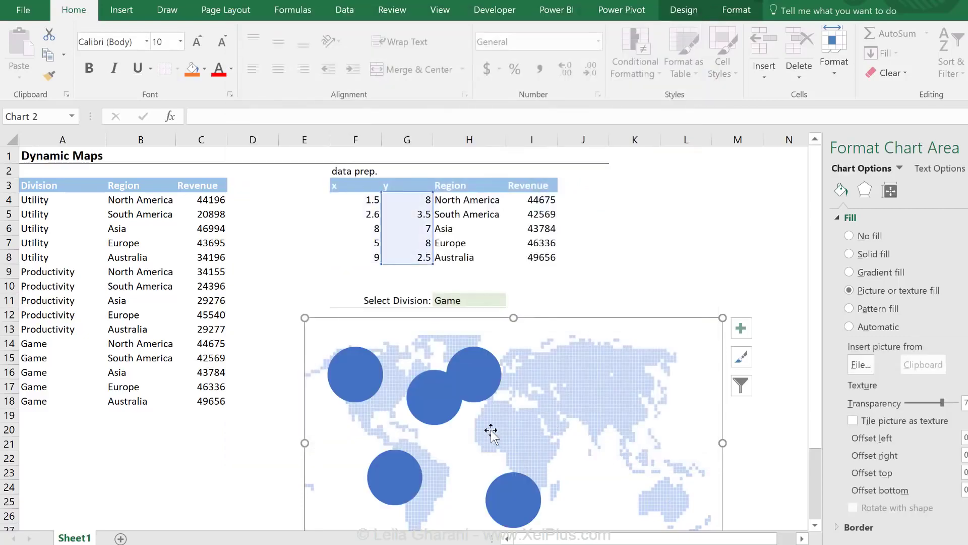
Edit the "location" series in the chart's data source and set its X values to =Sheet1!$F$4:$F$8.
mouse_move(482, 389)
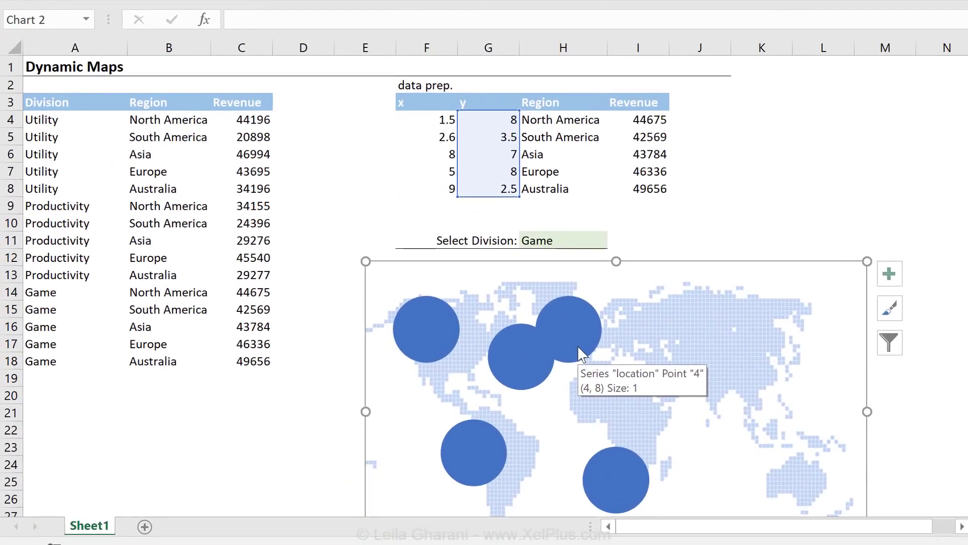
right_click(585, 344)
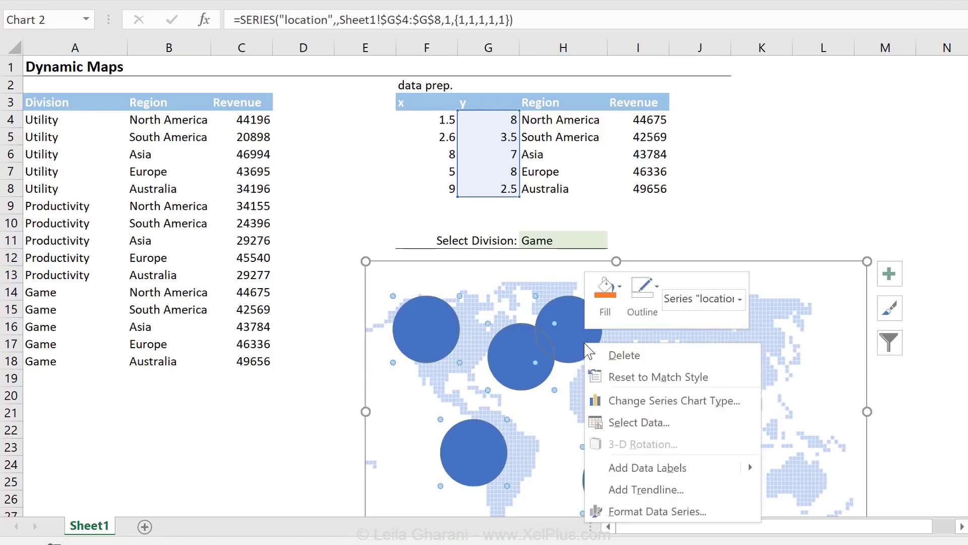
left_click(638, 422)
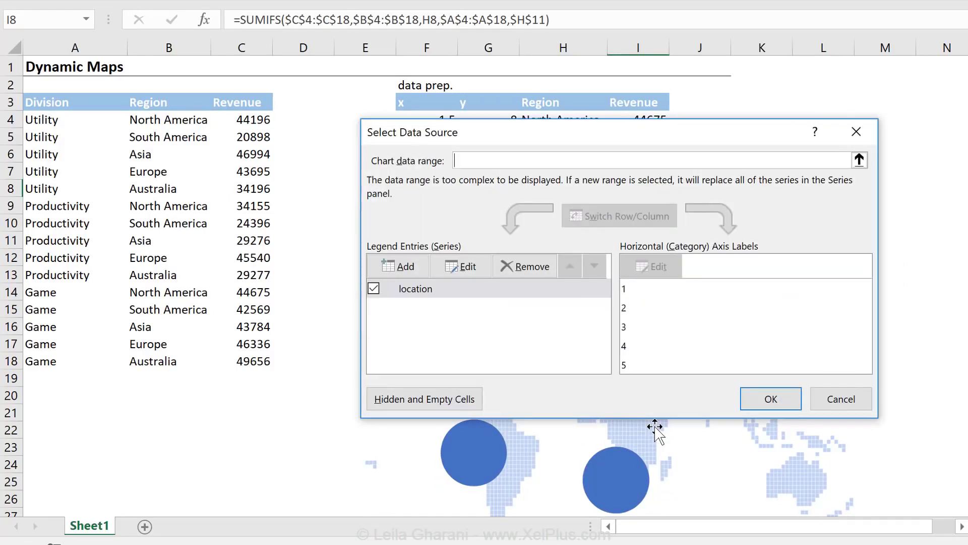
left_click(465, 272)
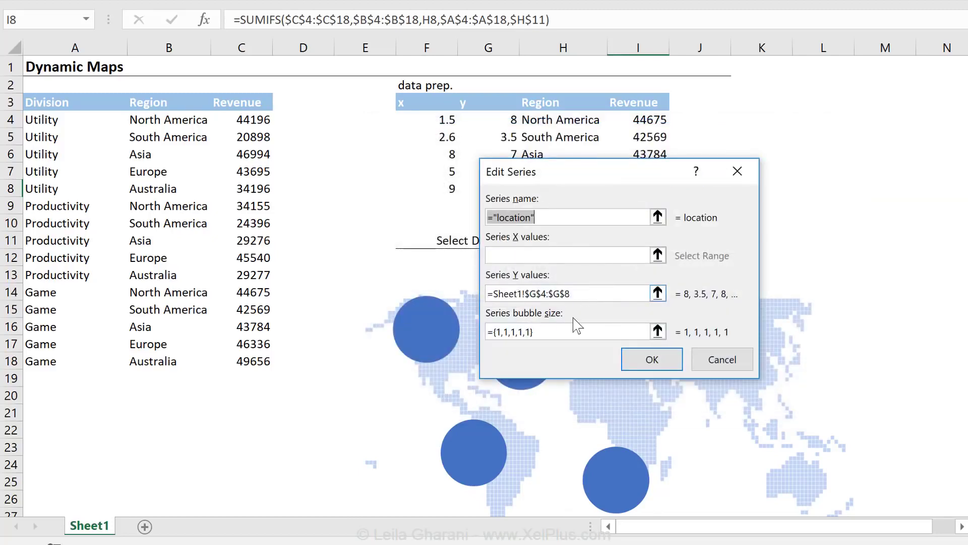
left_click(544, 256)
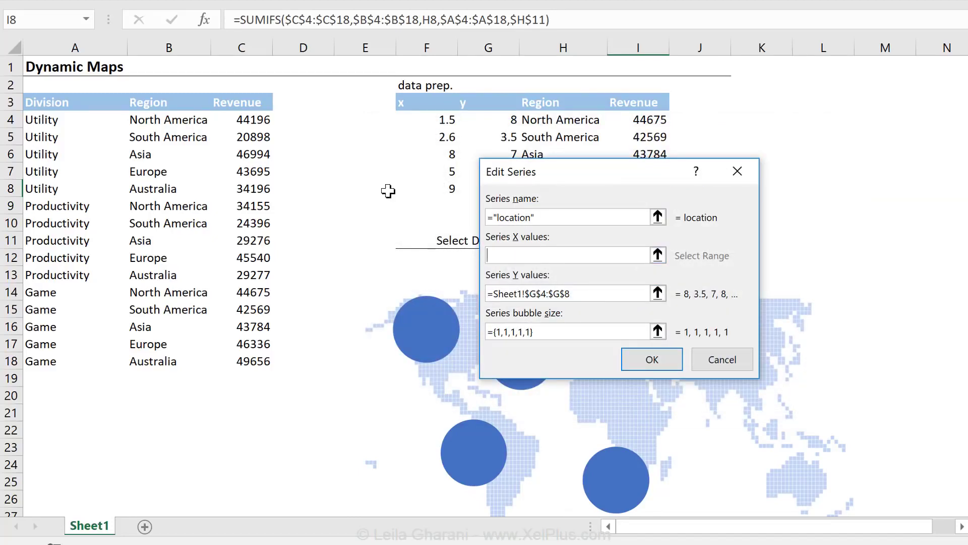
left_click_drag(422, 121, 436, 185)
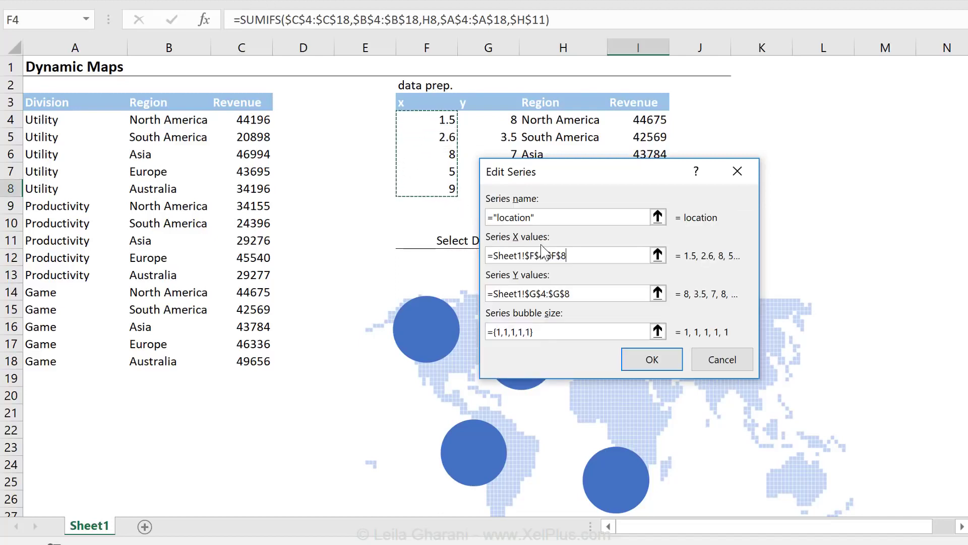
Replace the series bubble size with the revenue range =Sheet1!$I$4:$I$8.
left_click(580, 294)
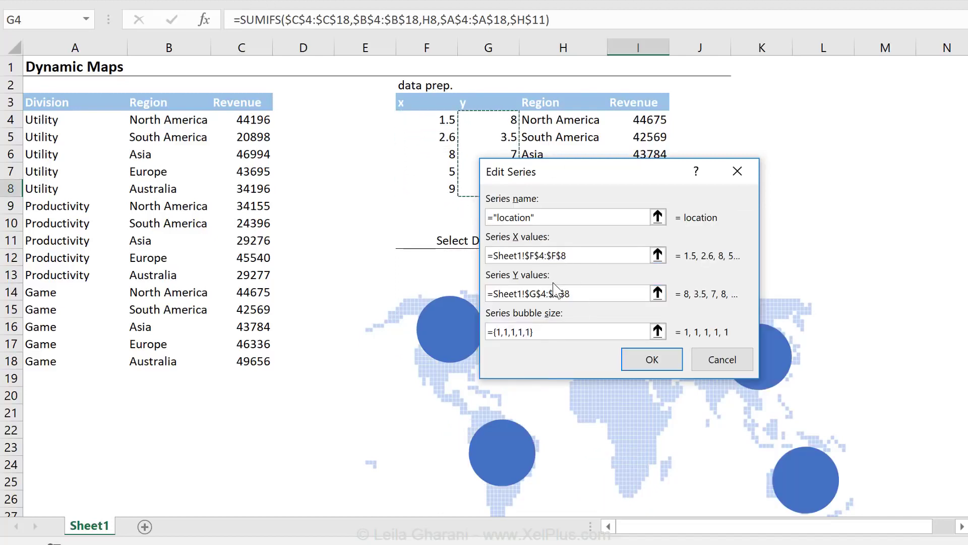
left_click(556, 331)
left_click_drag(552, 334, 489, 333)
key("Delete")
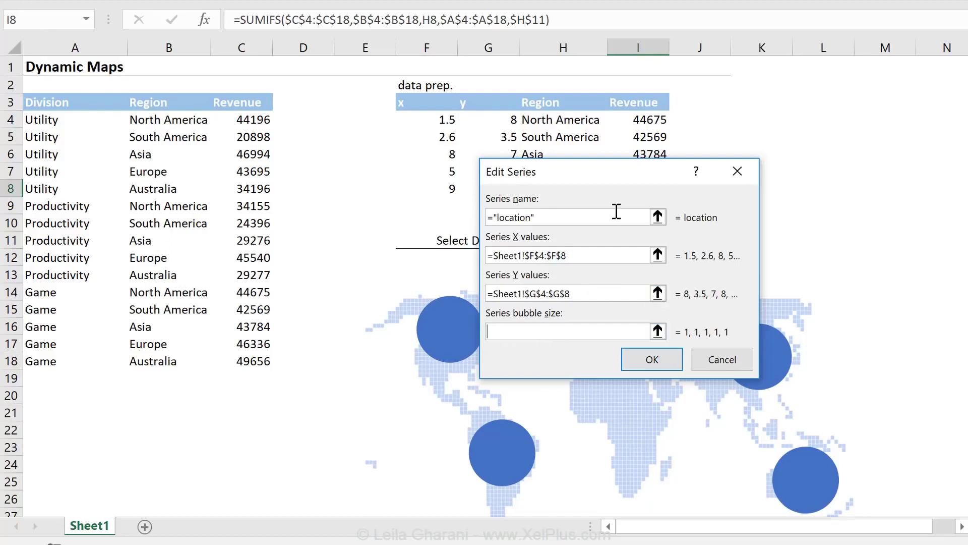
left_click_drag(621, 179, 629, 285)
left_click(642, 134)
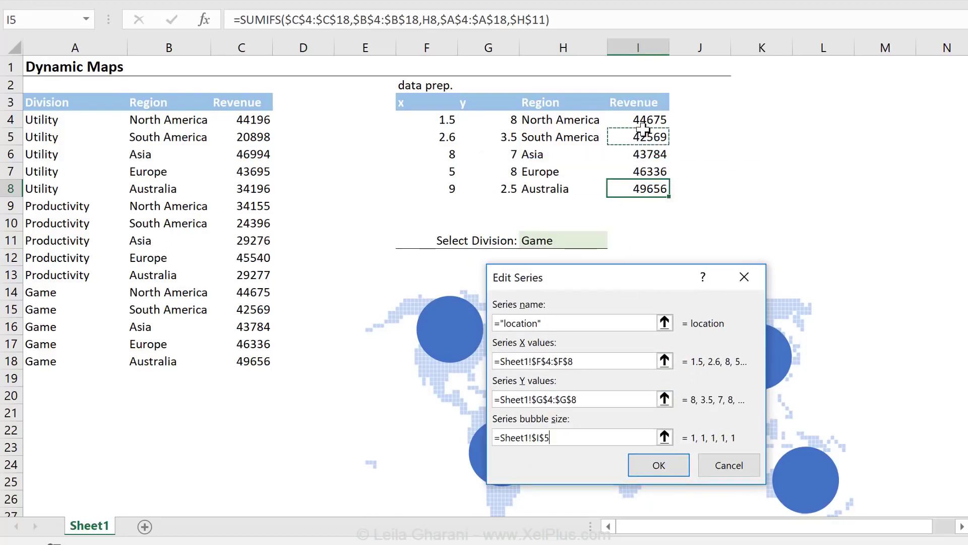
left_click_drag(643, 120, 647, 187)
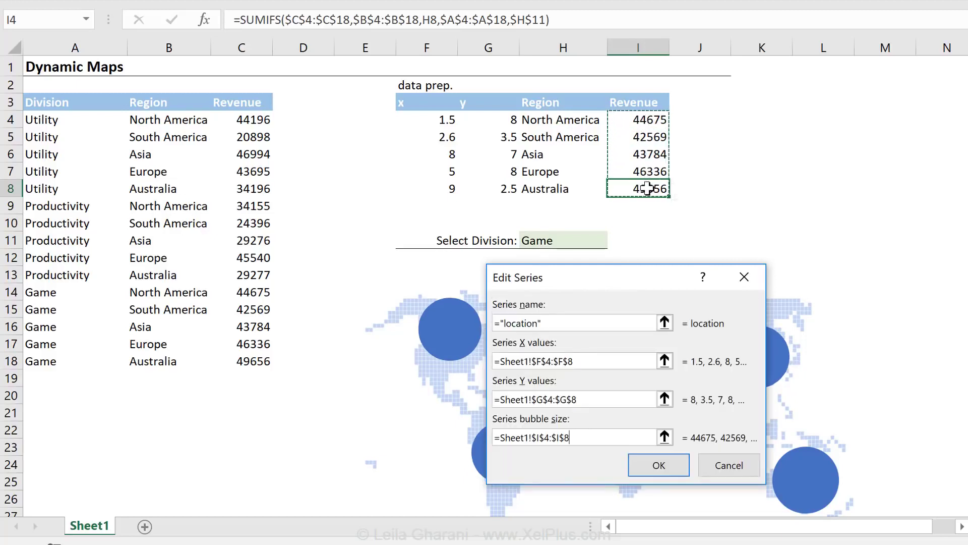
Rename the bubble series to "revenue by location" and apply the data source changes to the chart.
left_click(624, 323)
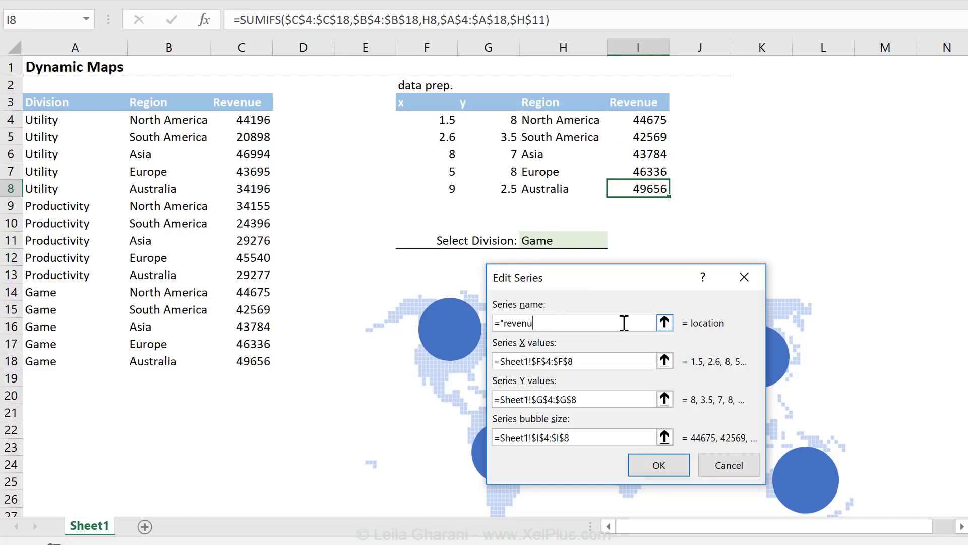
type("=SERIES(\"revenue by location")
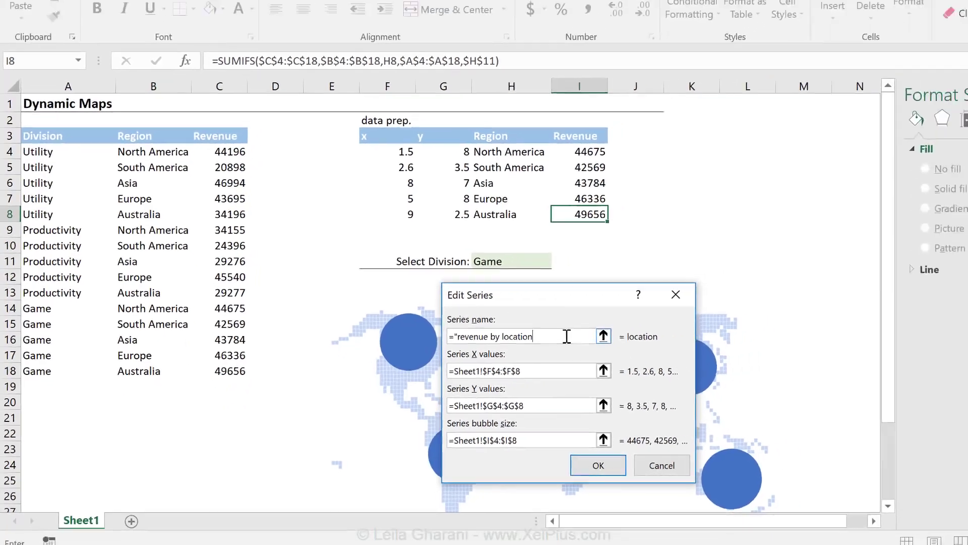
key("Return")
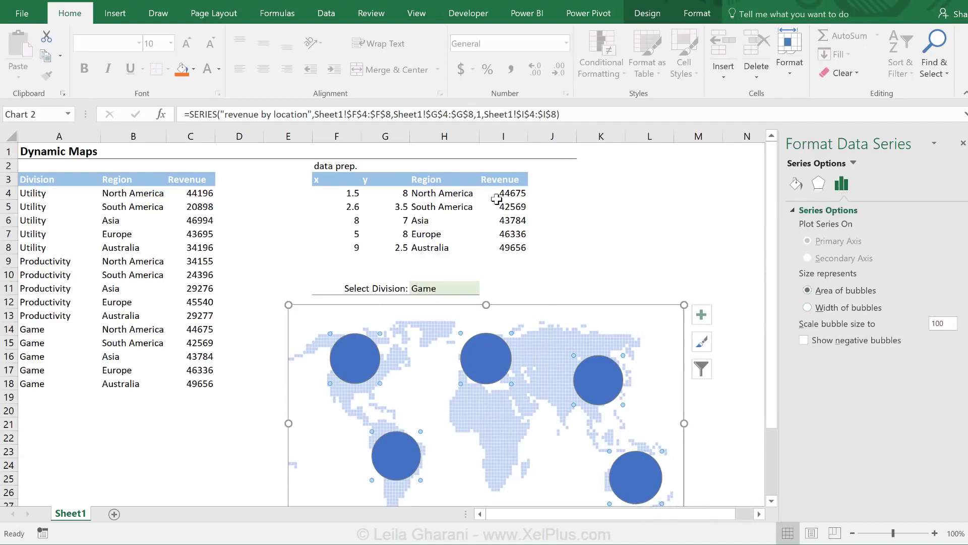
Let size represent the area of the bubbles and scale the bubble size to 80.
left_click(823, 292)
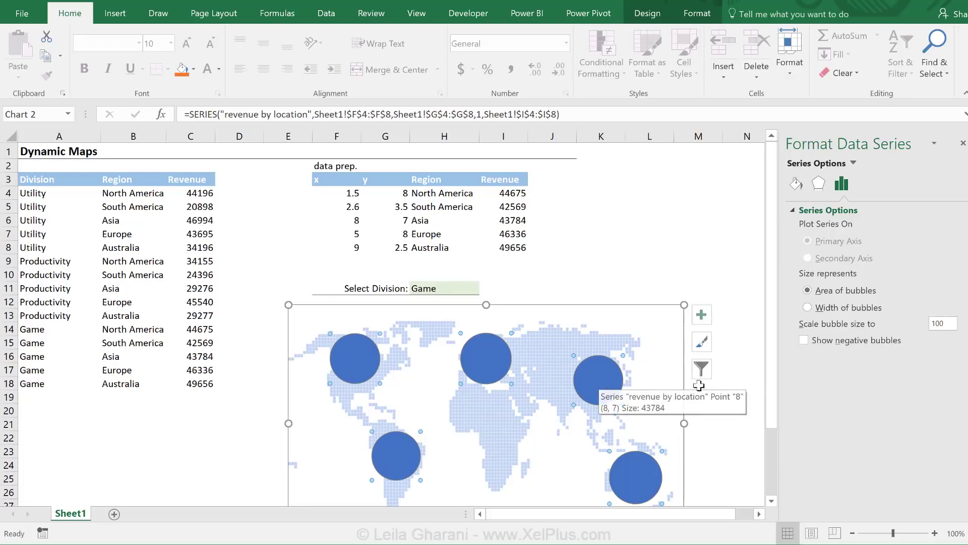
left_click_drag(953, 320, 901, 325)
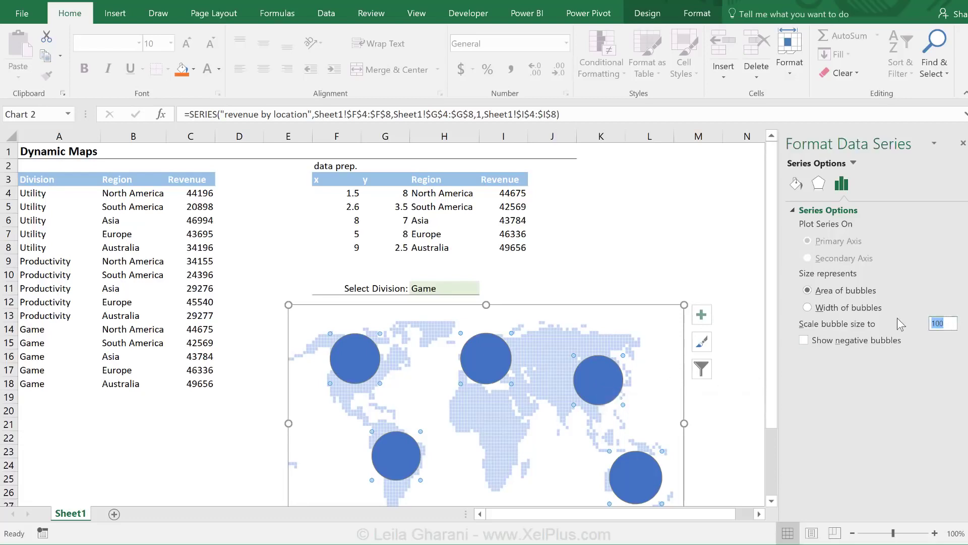
type("80")
key("Return")
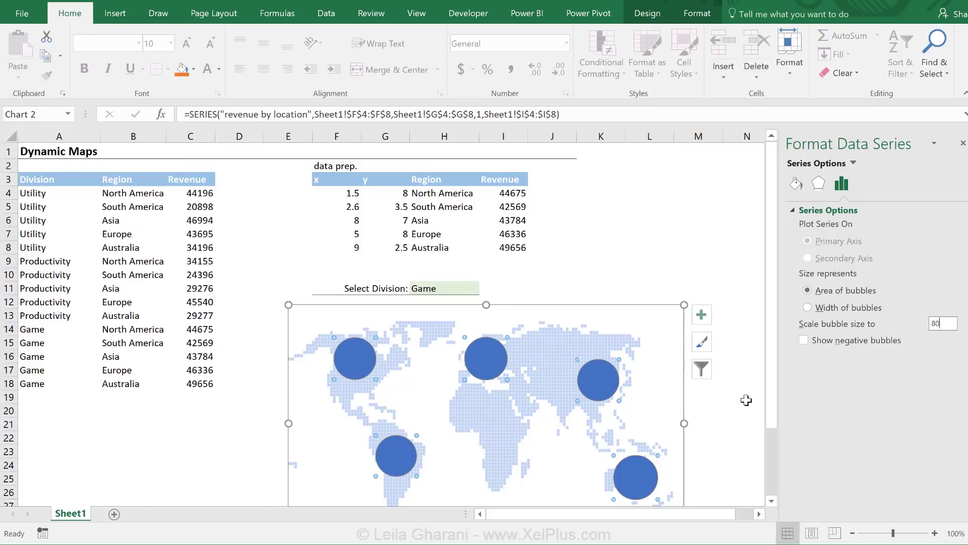
Add data labels to the map bubbles and have them show Bubble Size instead of Y Value.
right_click(596, 382)
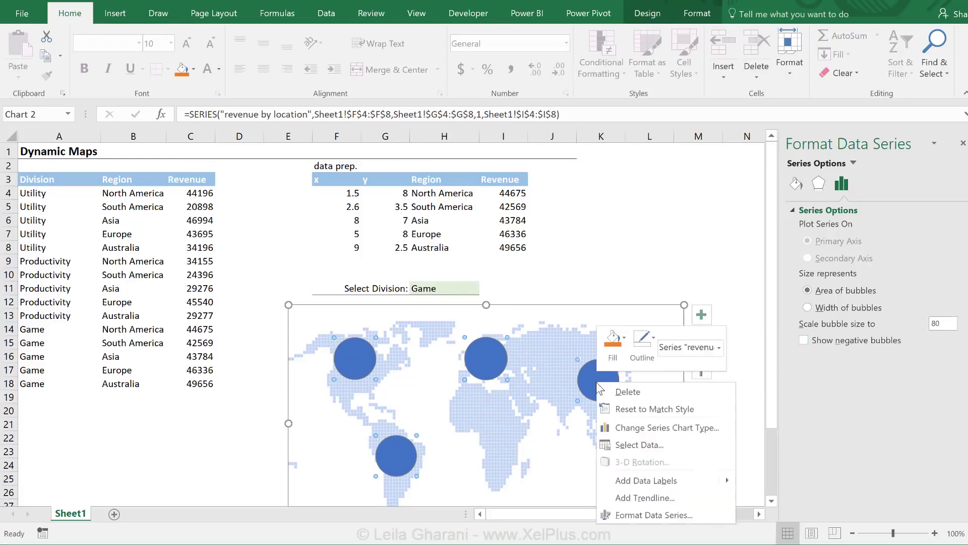
mouse_move(660, 480)
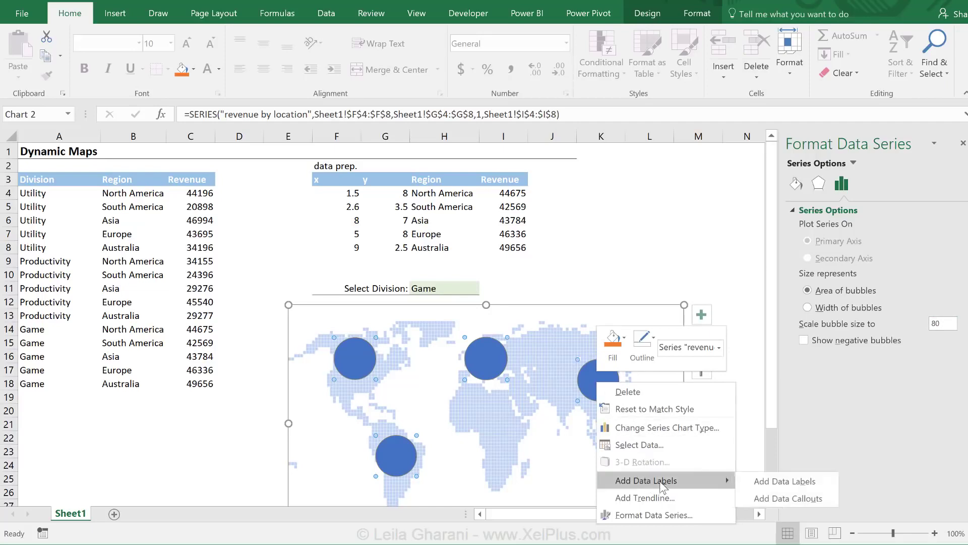
left_click(748, 482)
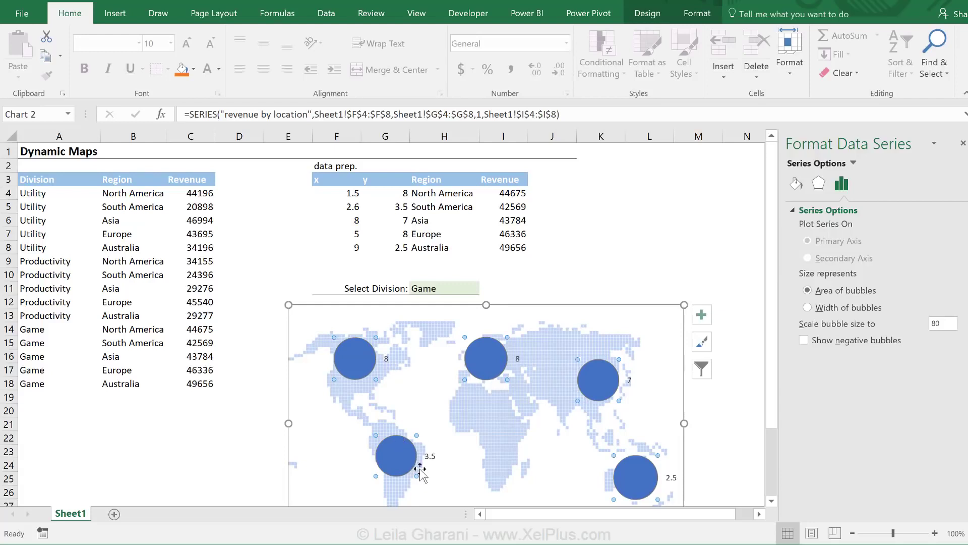
left_click(676, 477)
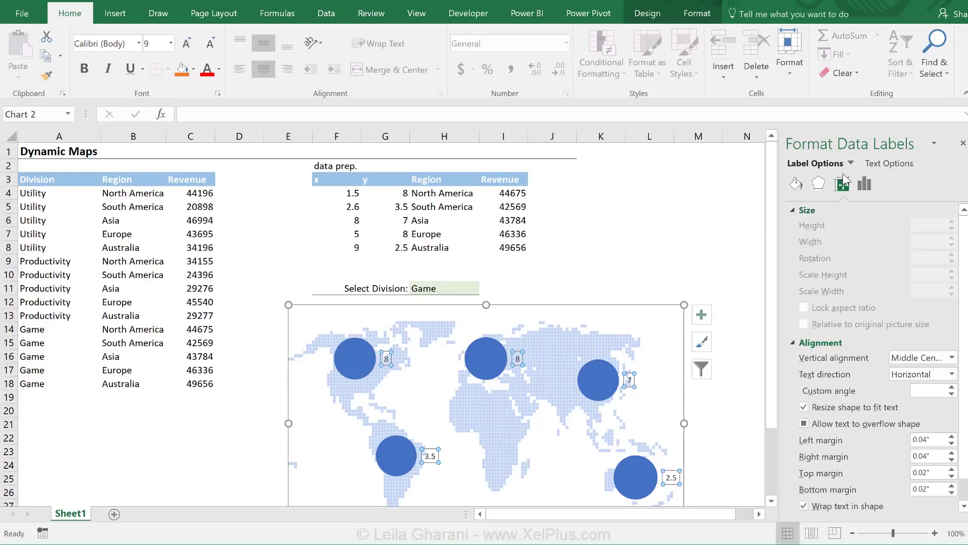
left_click(863, 185)
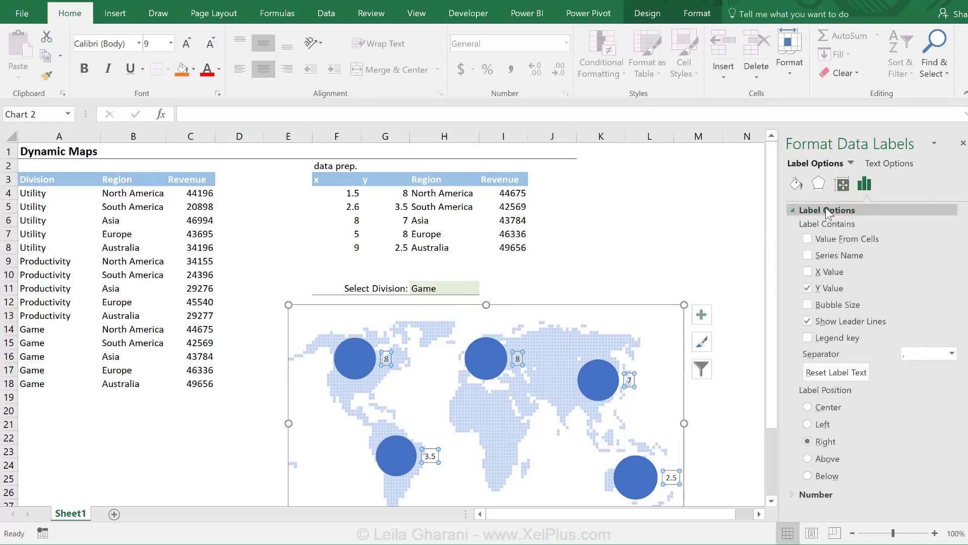
left_click(807, 288)
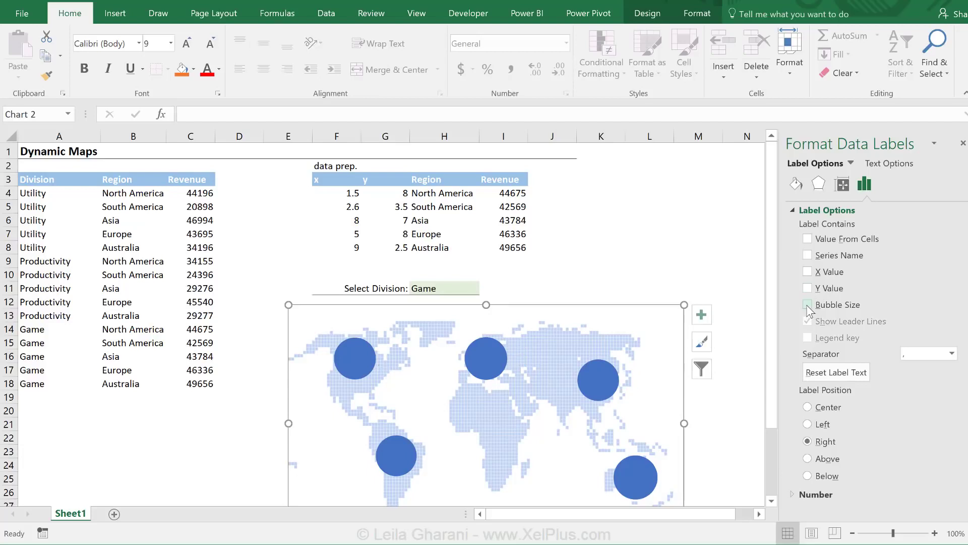
left_click(807, 304)
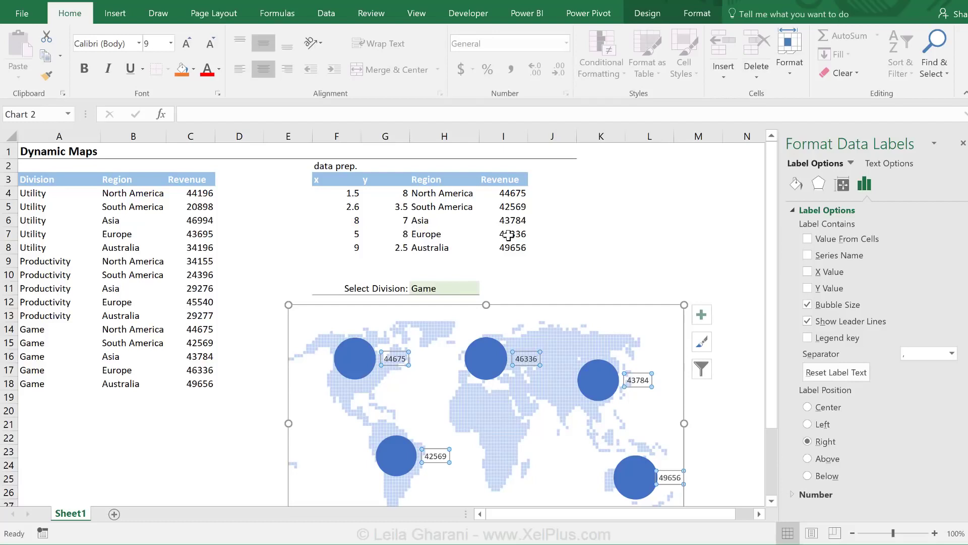
Center the data labels inside the bubbles and set their font colour to white.
left_click(817, 403)
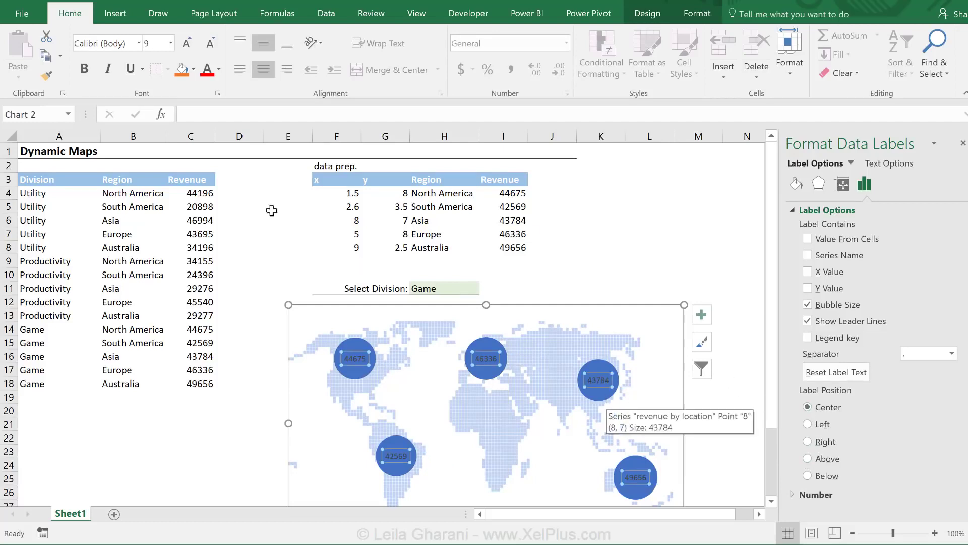
left_click(219, 69)
left_click(207, 113)
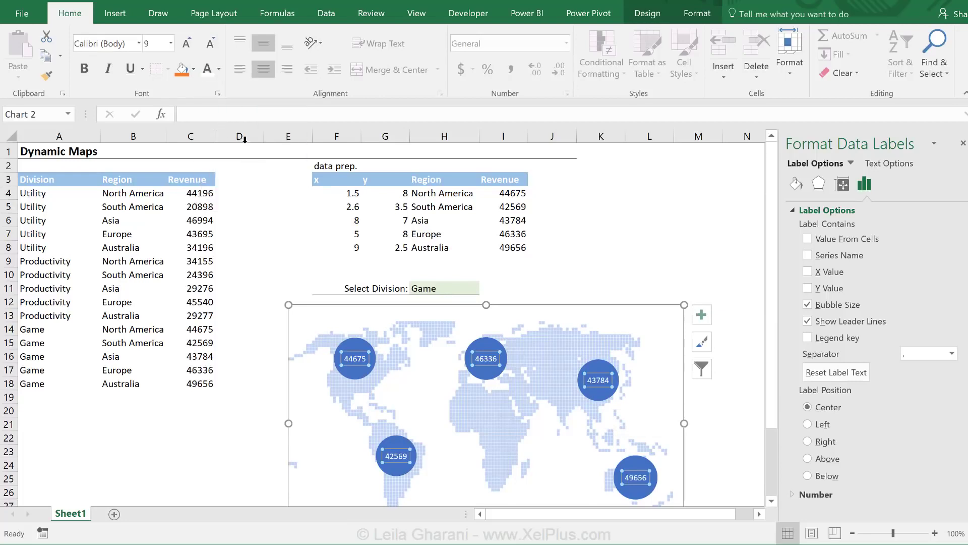
Apply the custom number format #,##0 to the regional revenue cells I4:I8 that feed the labels.
left_click(804, 494)
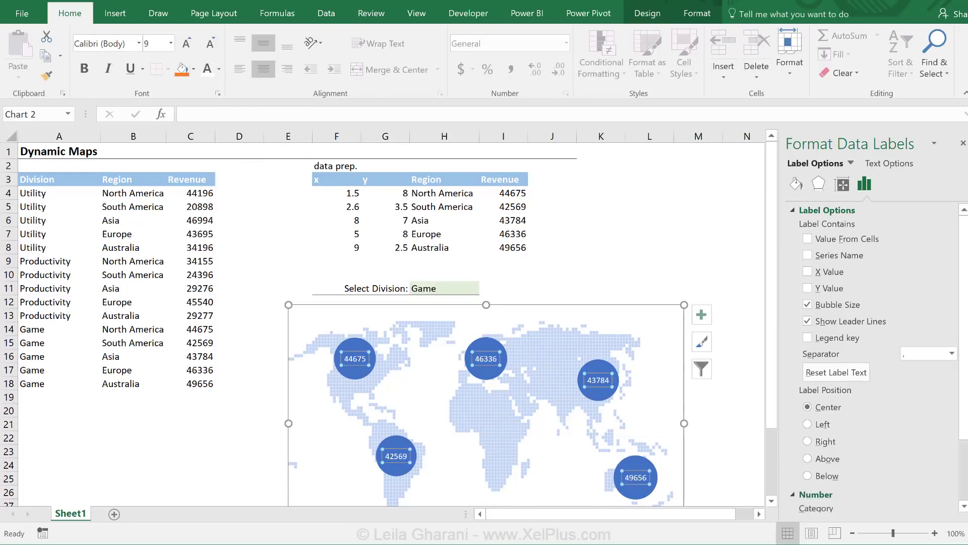
left_click_drag(964, 351, 964, 419)
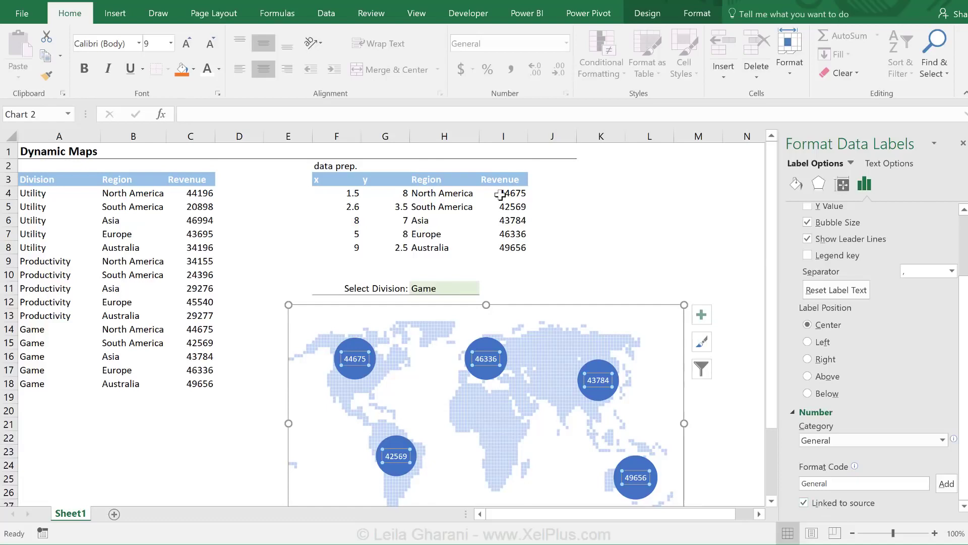
left_click_drag(500, 194, 505, 247)
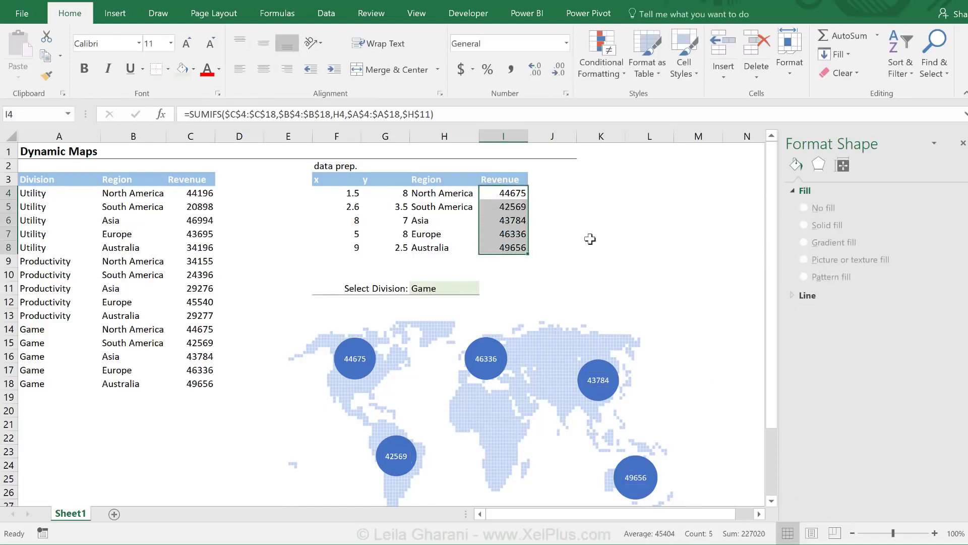
key("ctrl+1")
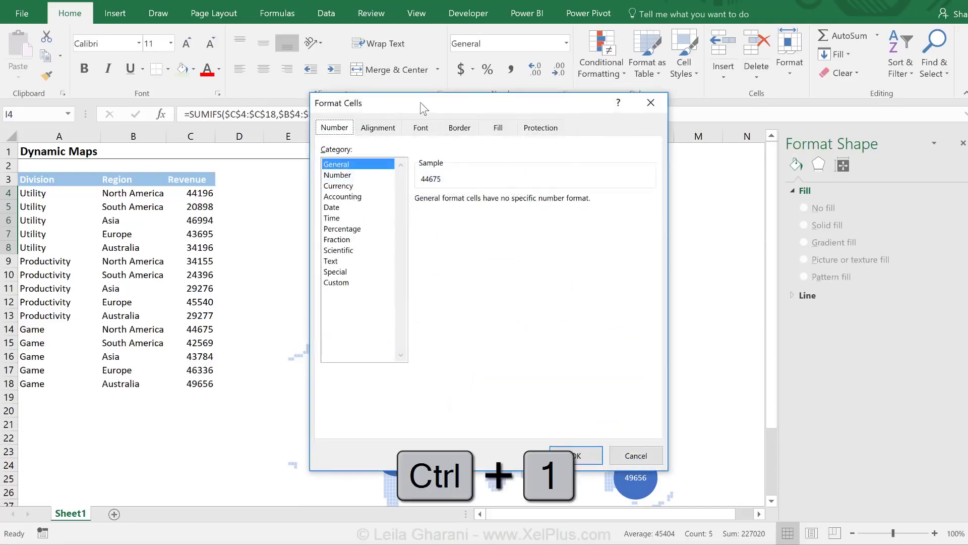
left_click(349, 285)
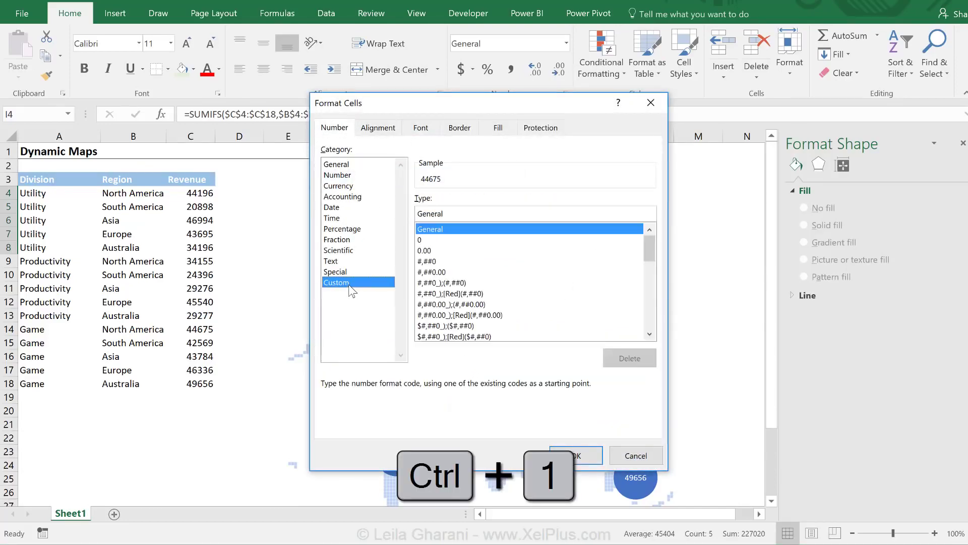
left_click(440, 261)
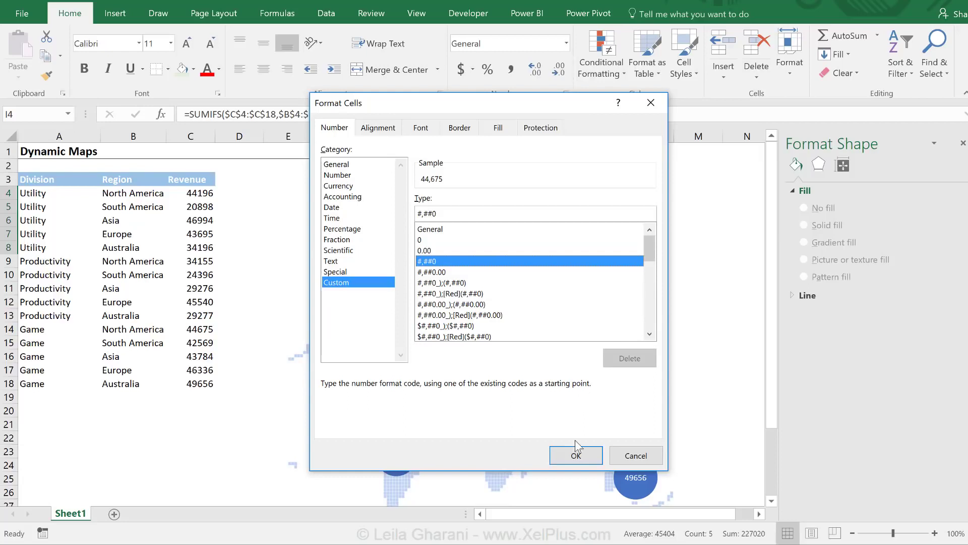
left_click(578, 454)
left_click(701, 235)
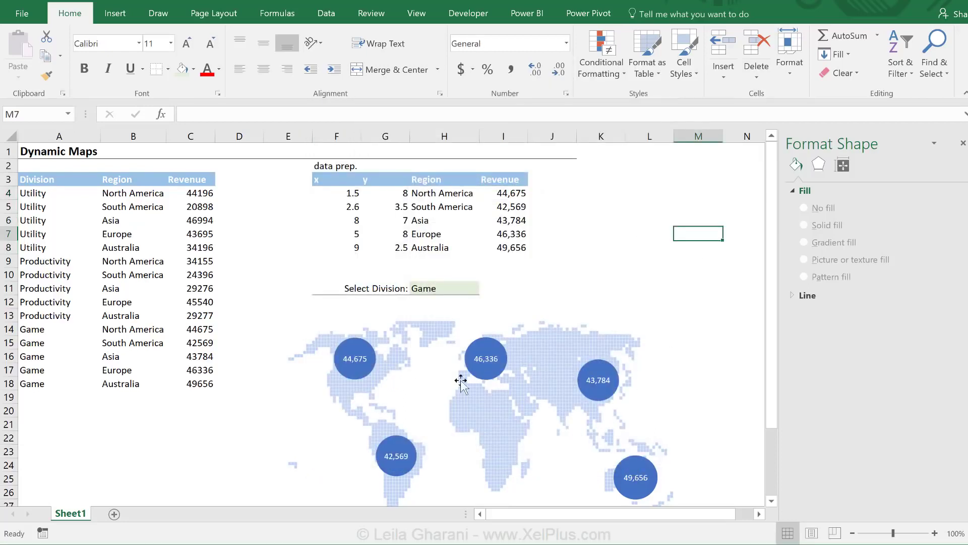
Test the map with the division selector in H11 by choosing Utility, Game, Utility again and finally Productivity.
left_click(440, 286)
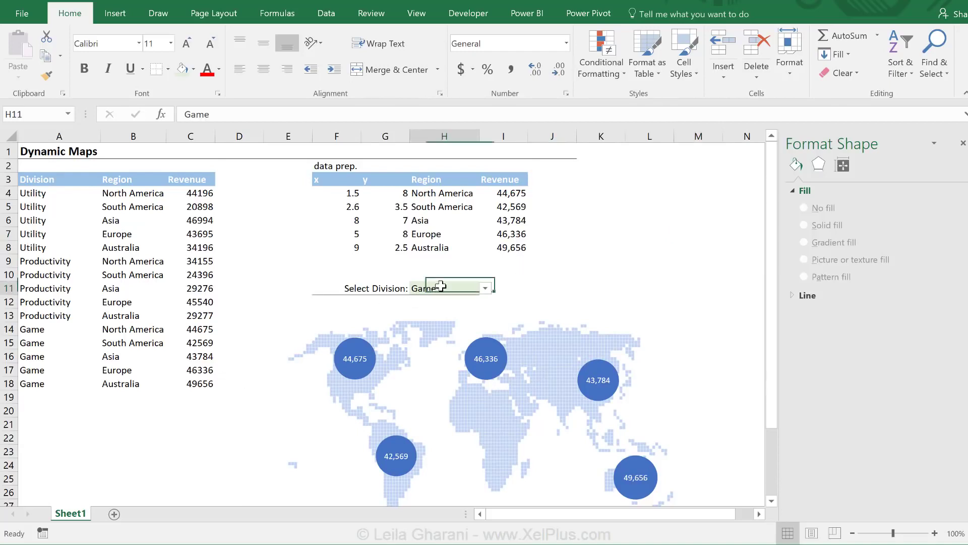
left_click(486, 288)
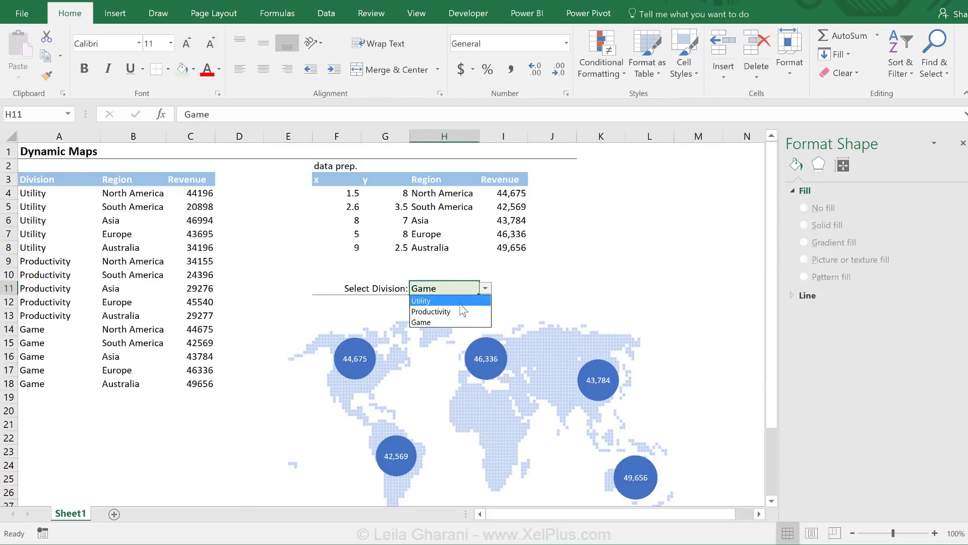
left_click(449, 301)
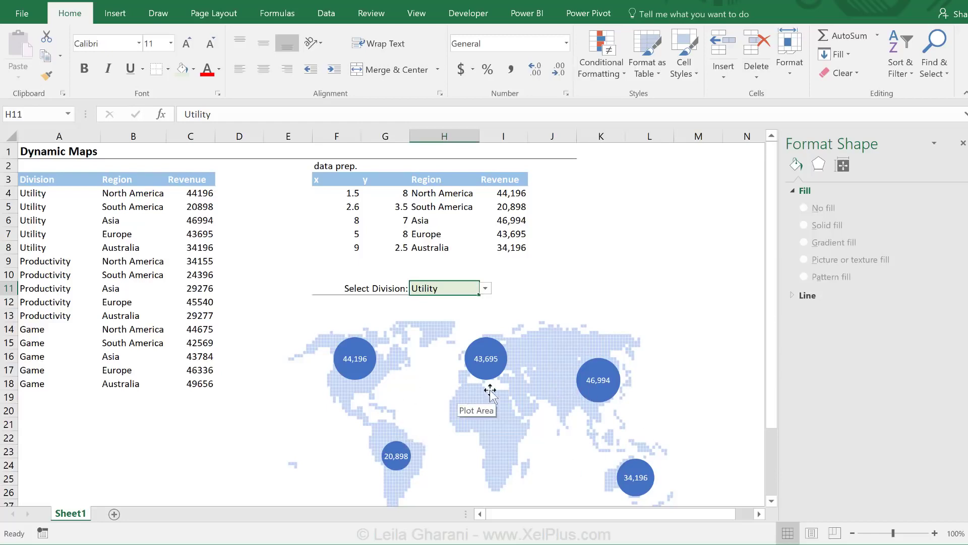
left_click(484, 288)
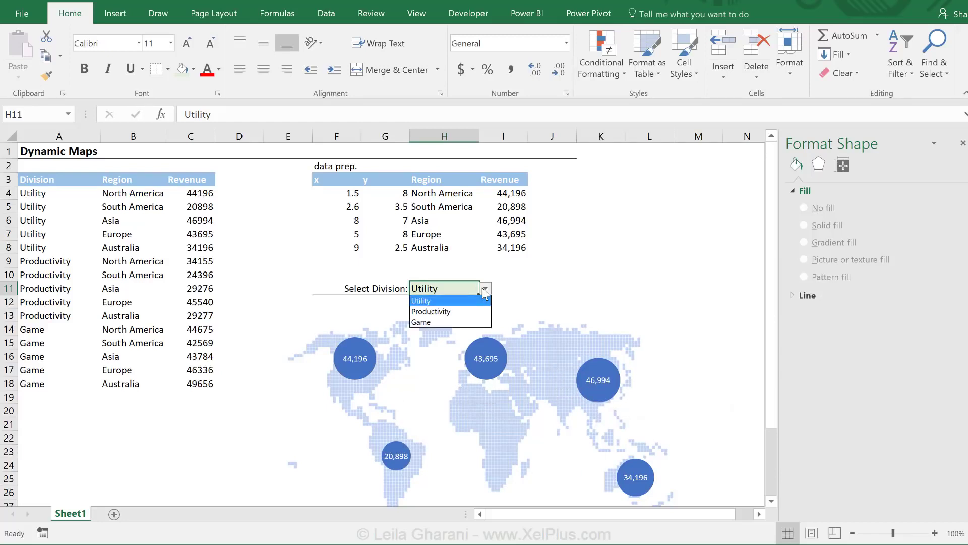
left_click(447, 323)
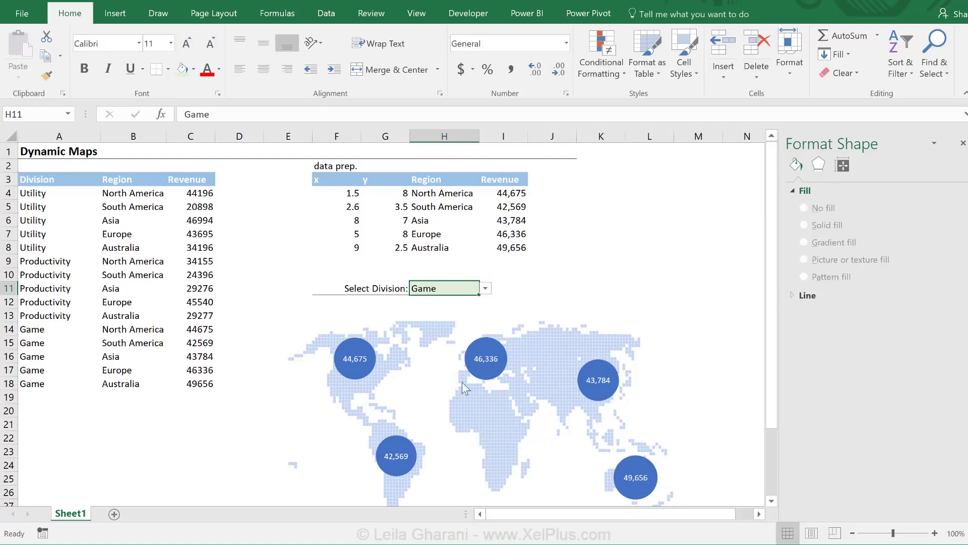
left_click(488, 289)
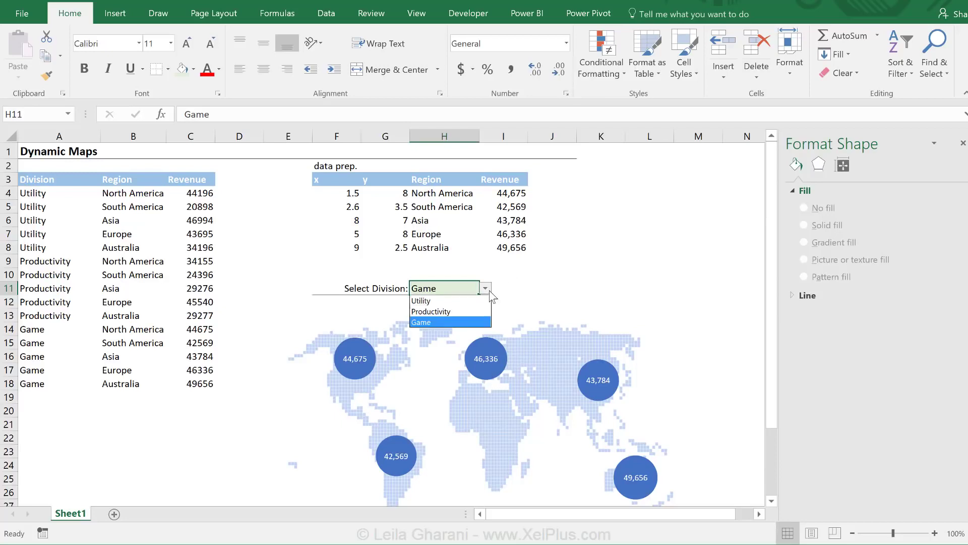
left_click(451, 303)
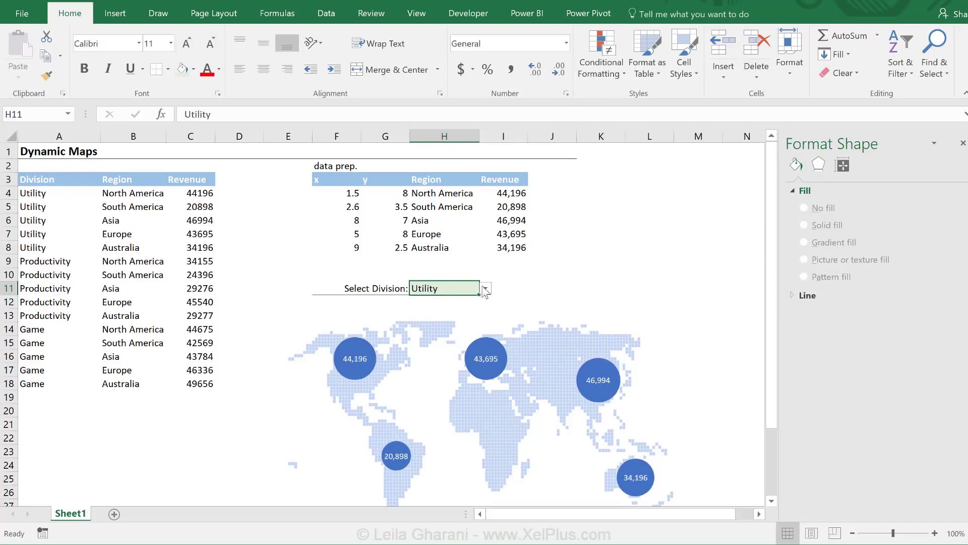
left_click(486, 289)
left_click(462, 310)
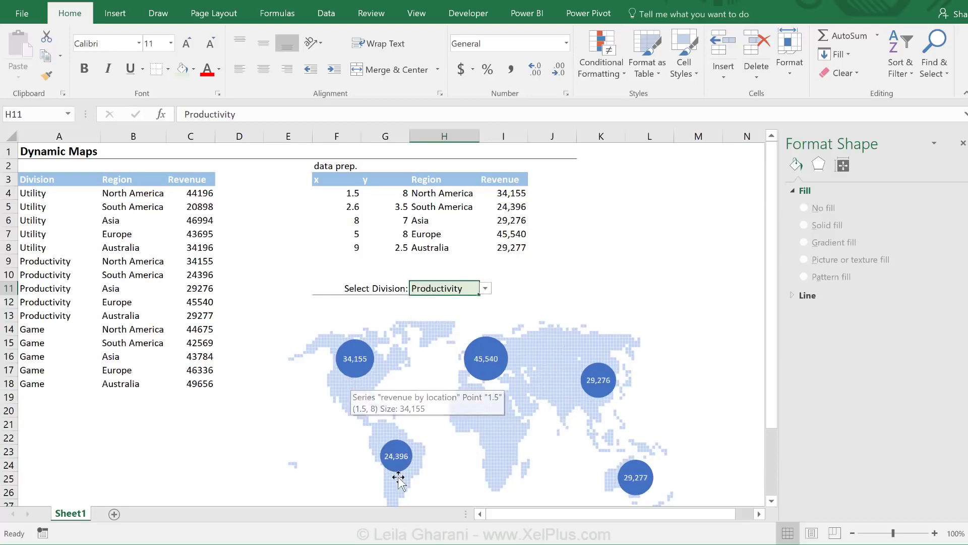
left_click(538, 180)
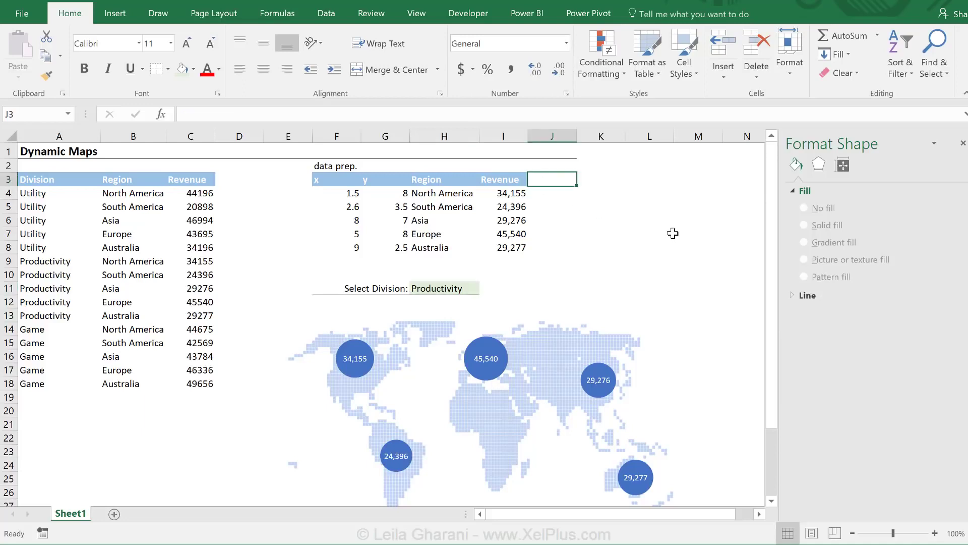
Enter the header Max Revenue in J3 and widen column J so the whole text fits.
type("Max")
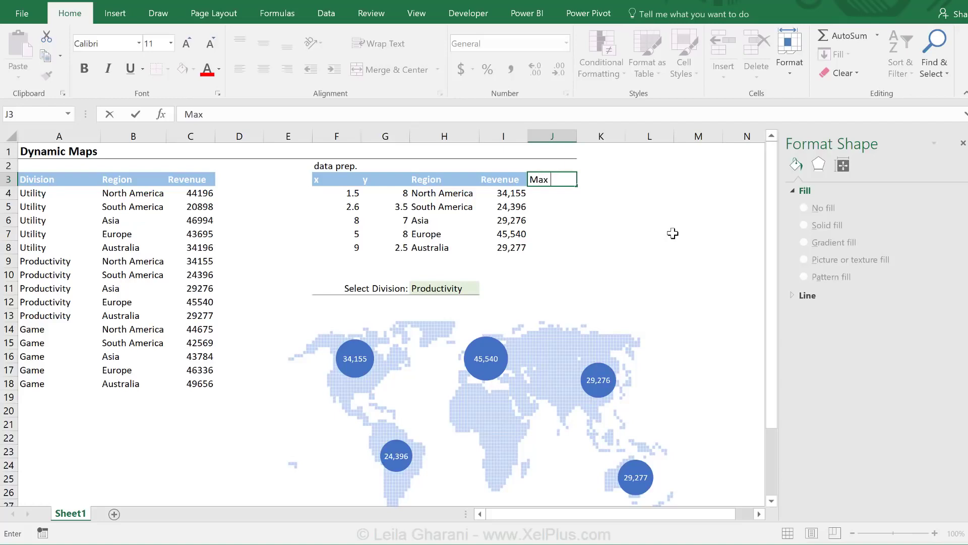
type(" Revenue")
key("ctrl+Return")
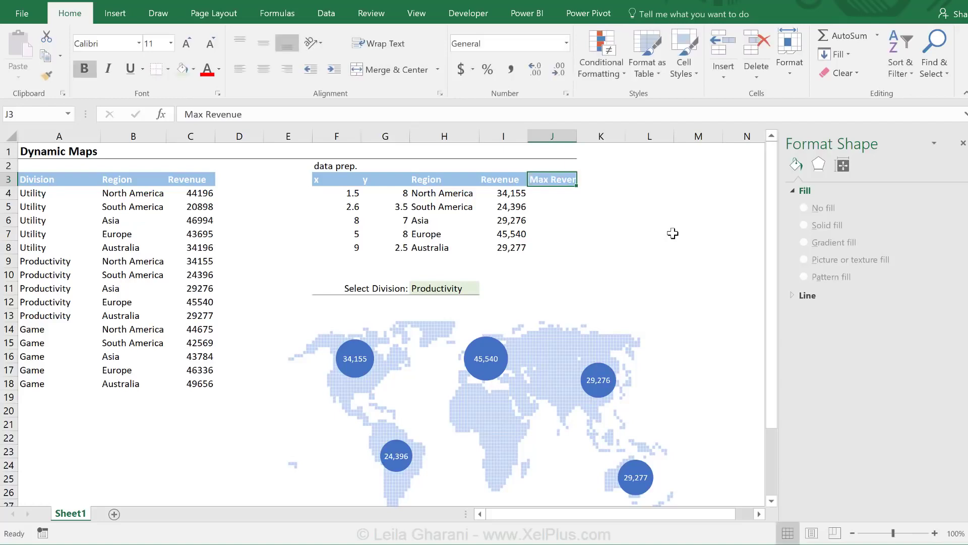
left_click_drag(578, 137, 594, 136)
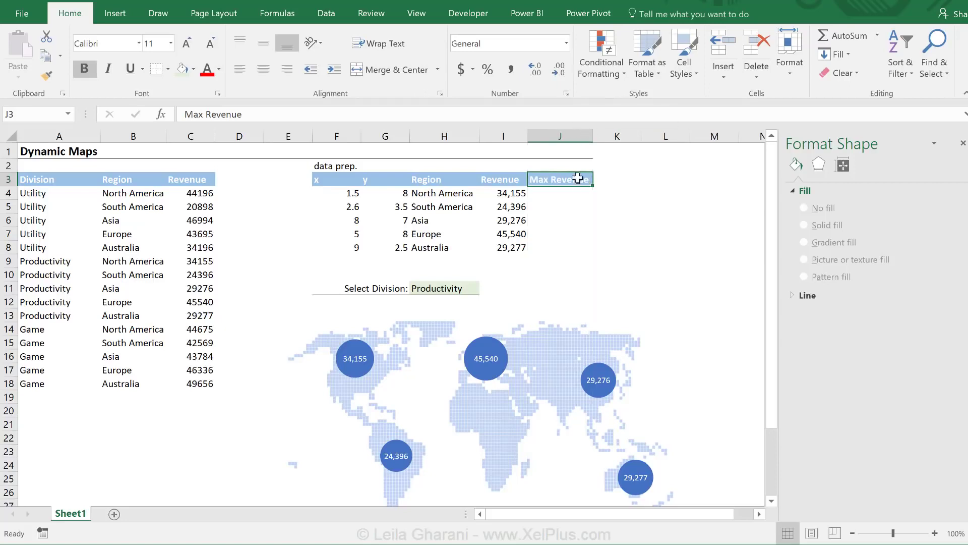
Begin an IF formula in J4 that tests whether I4 equals the MAX of the absolute range $I$4:$I$8.
left_click(550, 218)
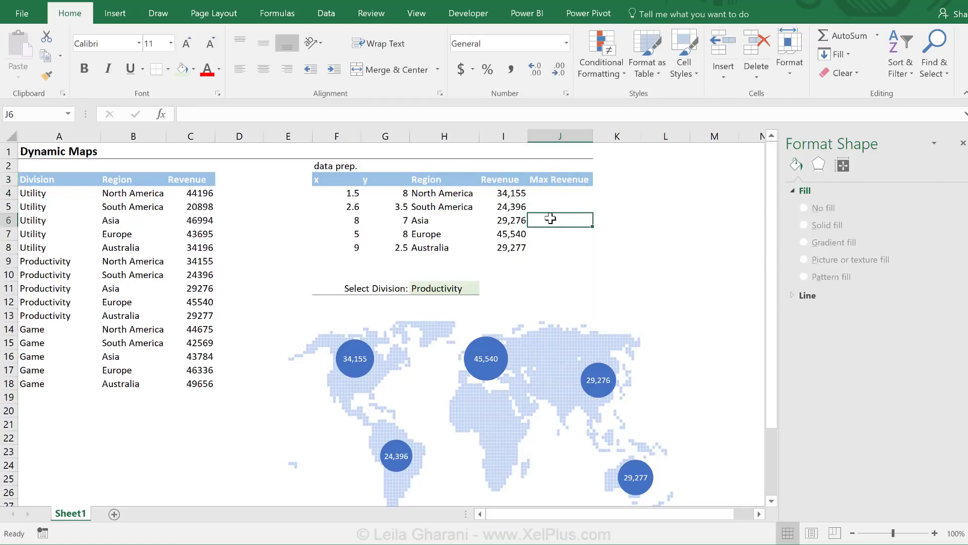
left_click_drag(506, 193, 513, 247)
left_click(566, 222)
left_click(557, 204)
left_click(555, 193)
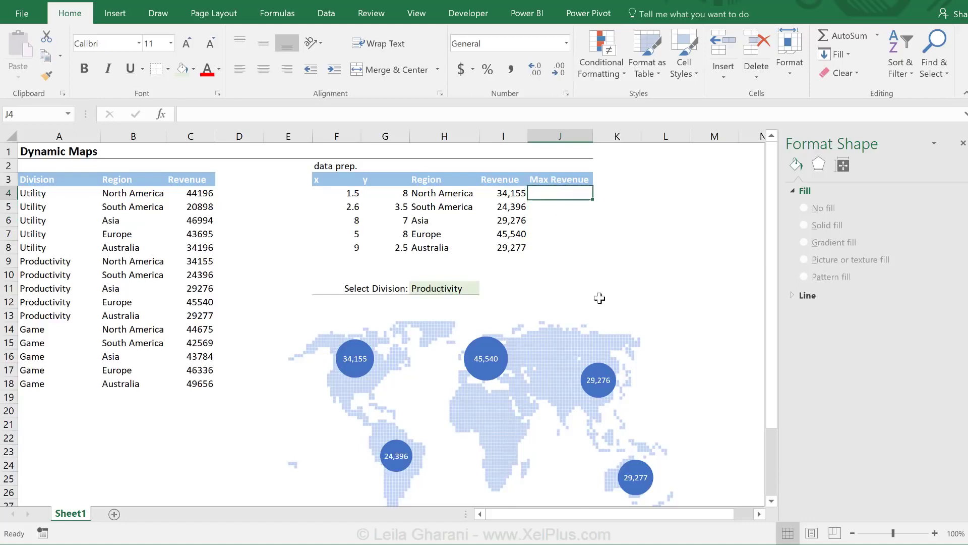
type("=if")
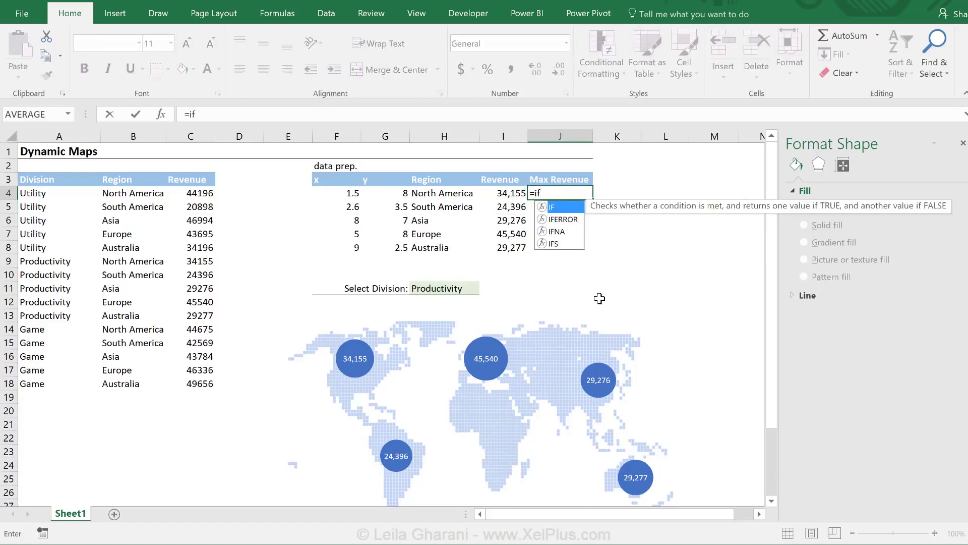
type("(")
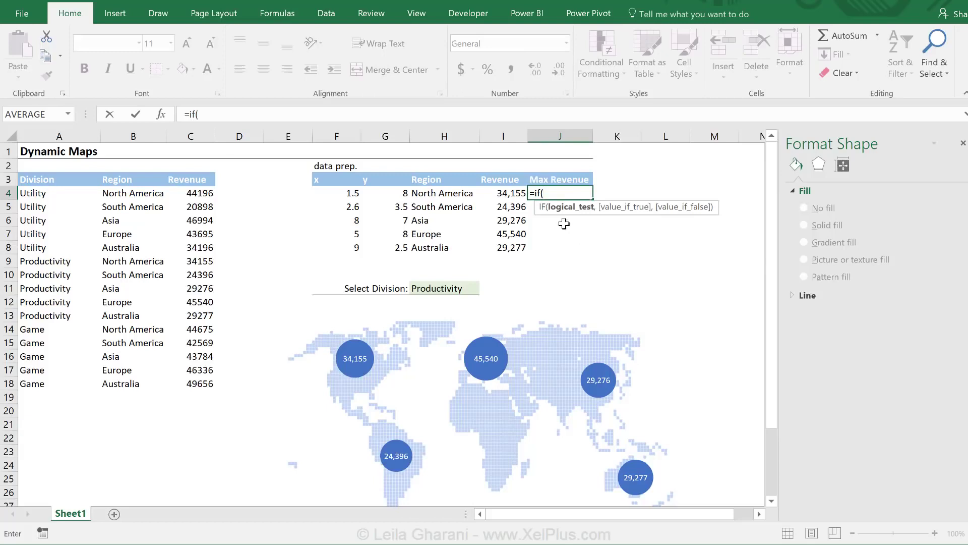
left_click(510, 191)
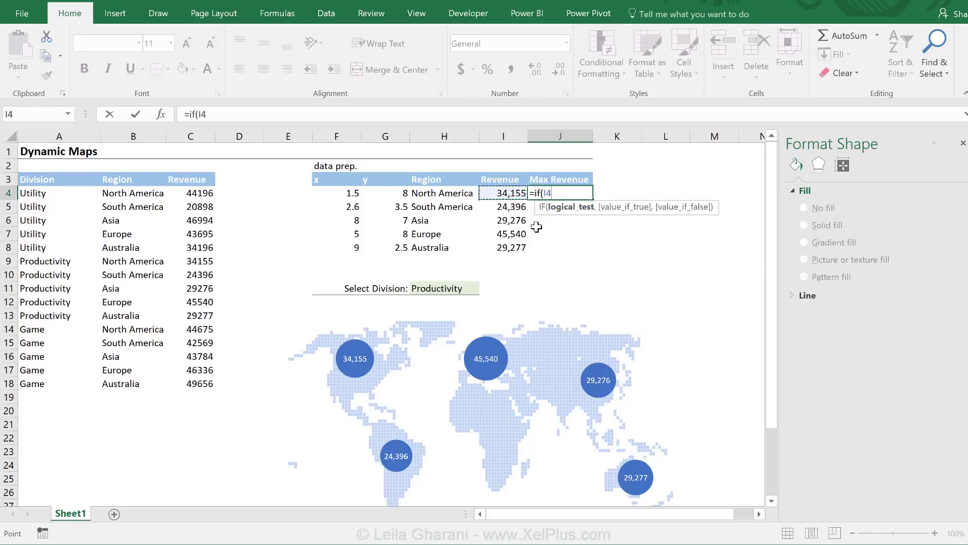
type("=max(")
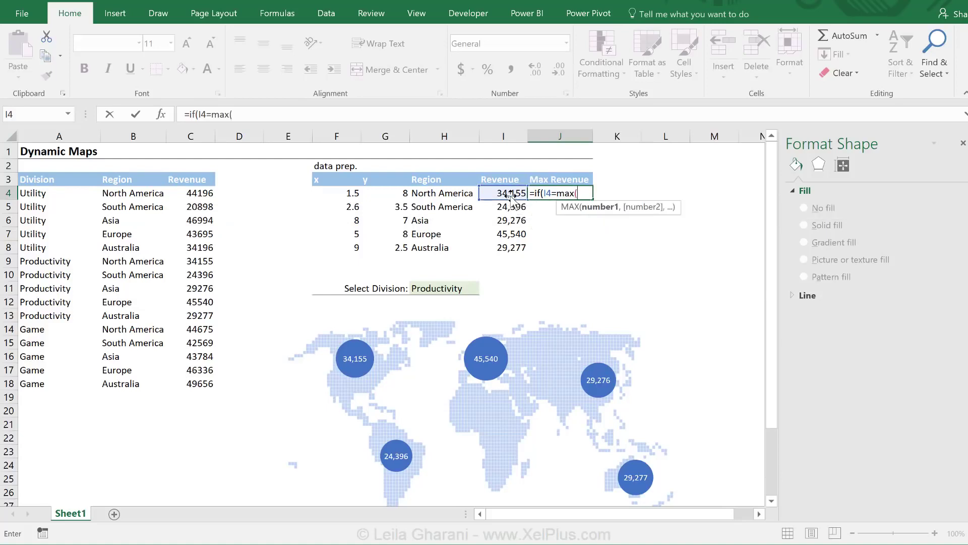
left_click_drag(510, 193, 519, 247)
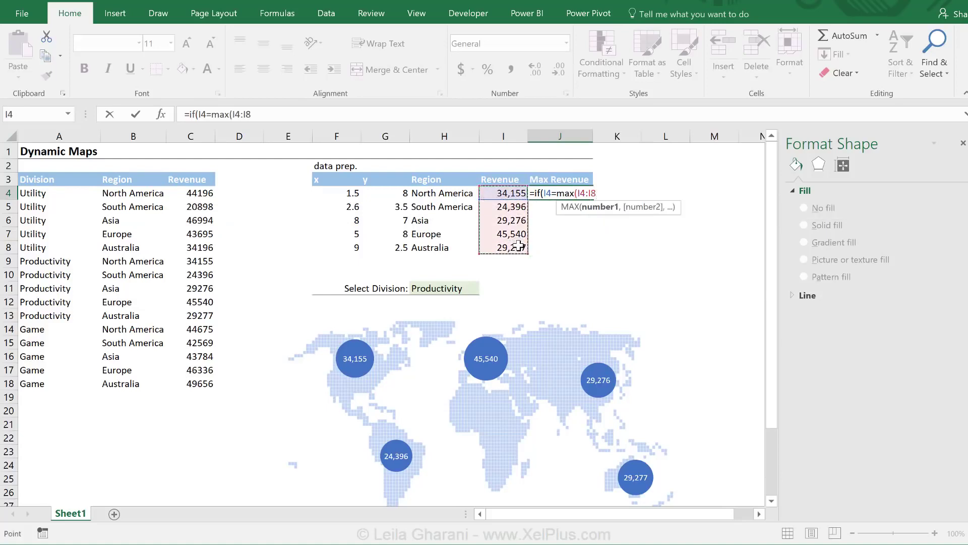
key("F4")
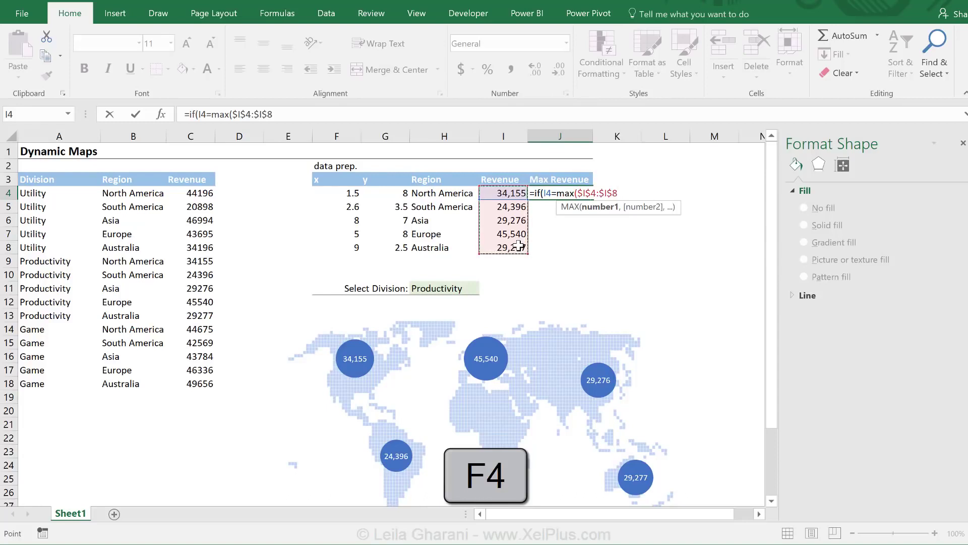
Complete the J4 formula to return I4 when true and "" otherwise, and fill it down to J8.
type("),")
left_click(517, 193)
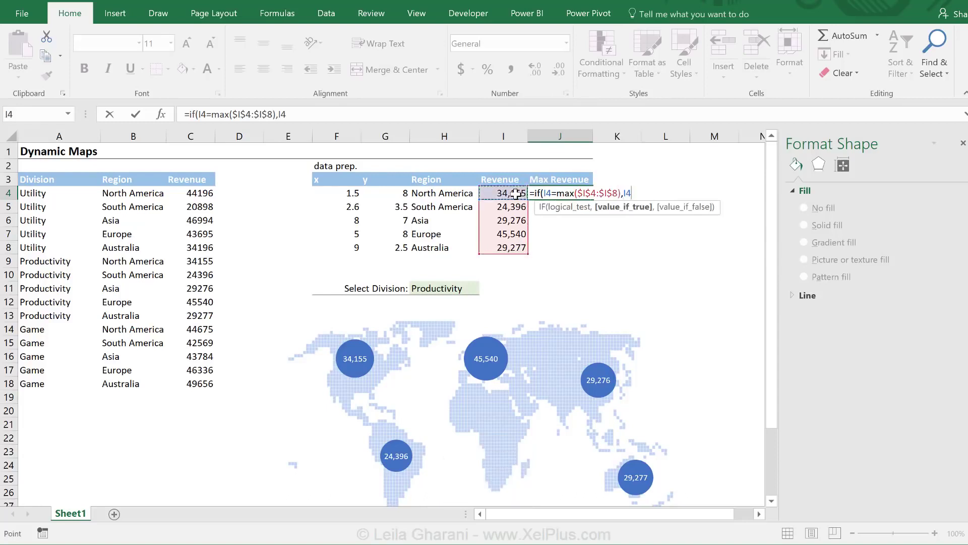
type(",")
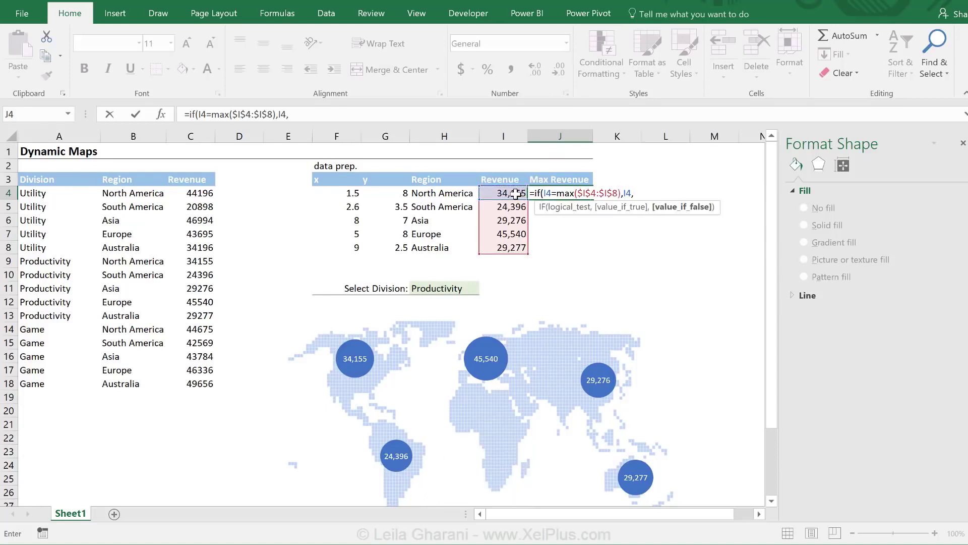
type("\"\")")
left_click(586, 191)
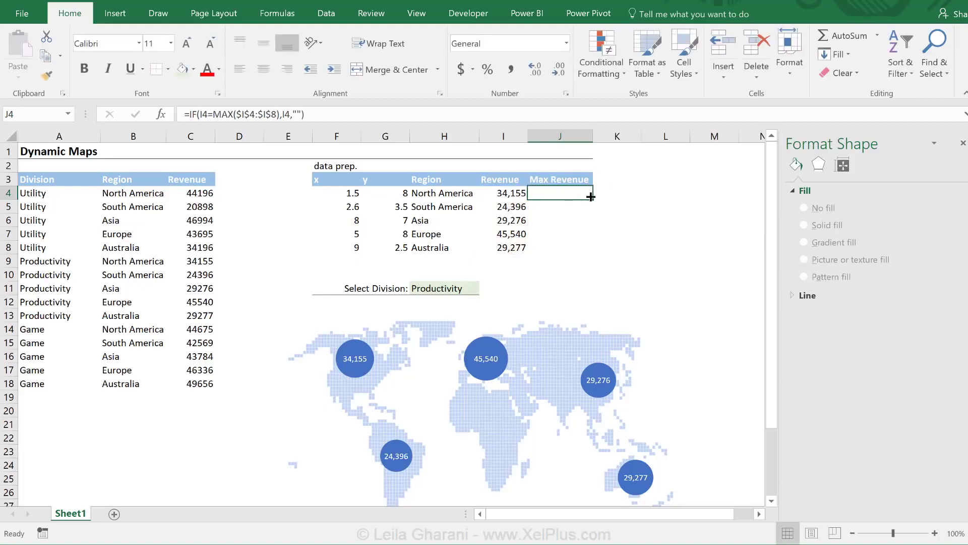
double_click(590, 197)
left_click(568, 233)
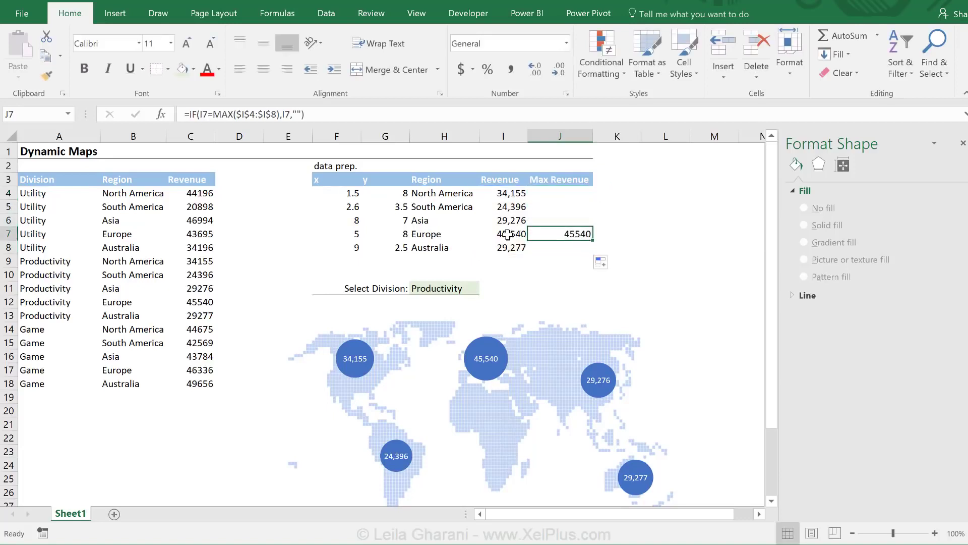
Check the Max Revenue column J3:J8 by choosing Utility in the division selector H11.
left_click(457, 288)
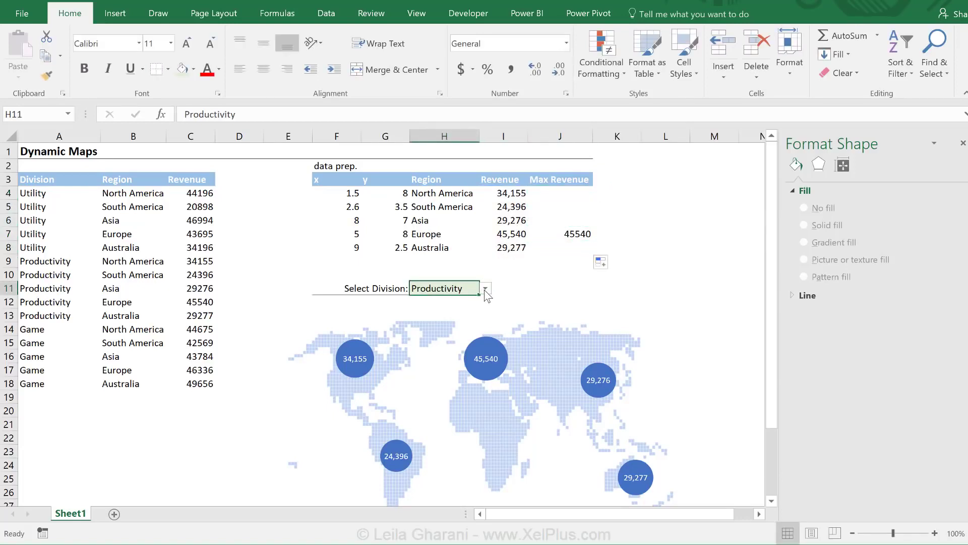
left_click(485, 289)
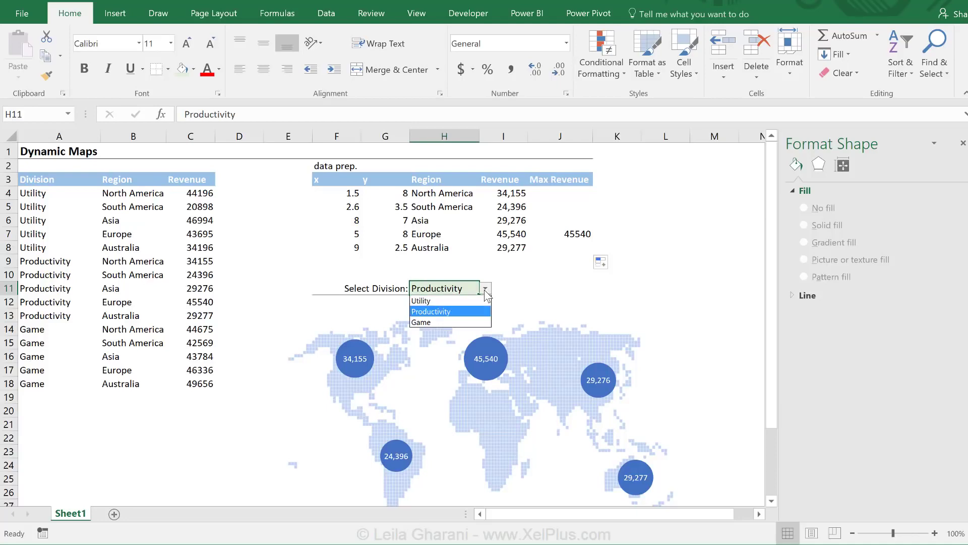
left_click(439, 301)
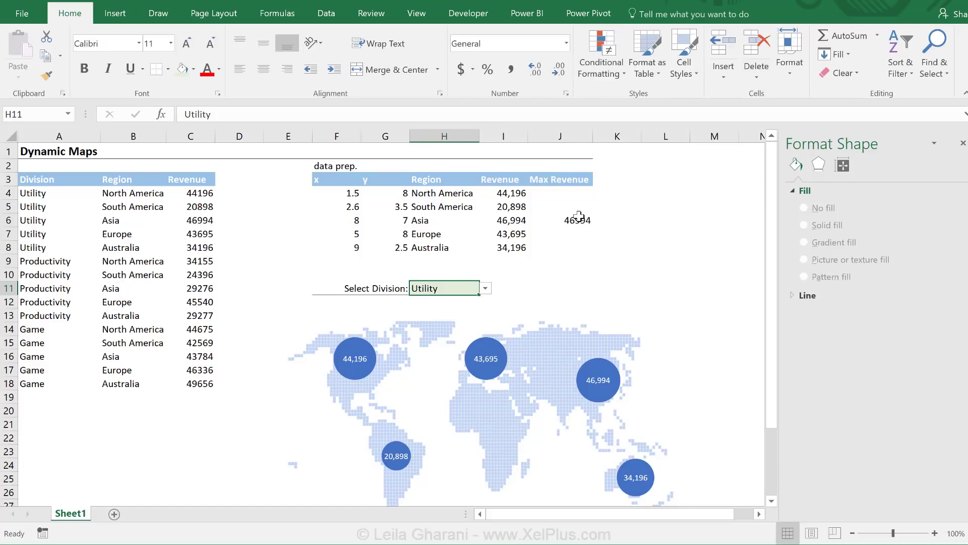
left_click_drag(572, 180, 575, 248)
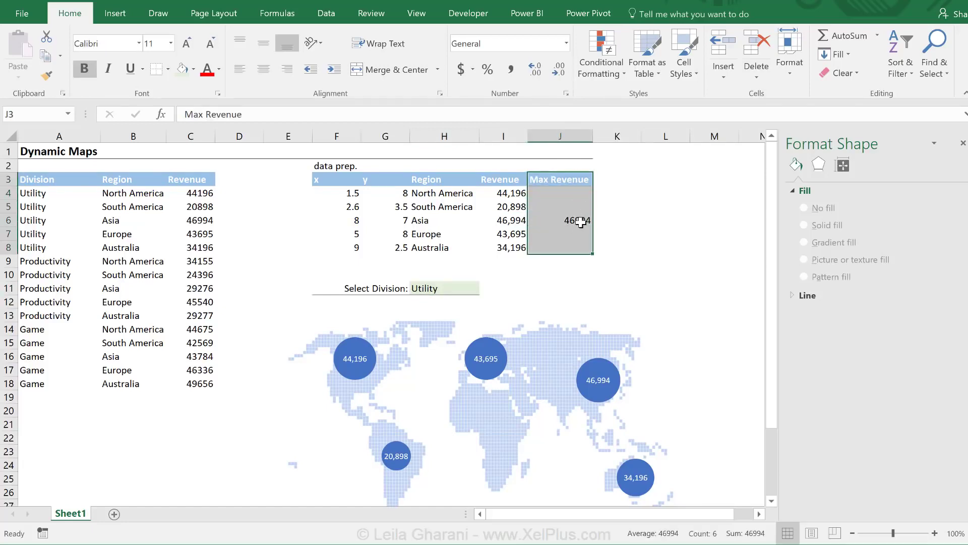
Add a new series to the map bubble chart, taking its name from the Max Revenue header in J3.
right_click(558, 346)
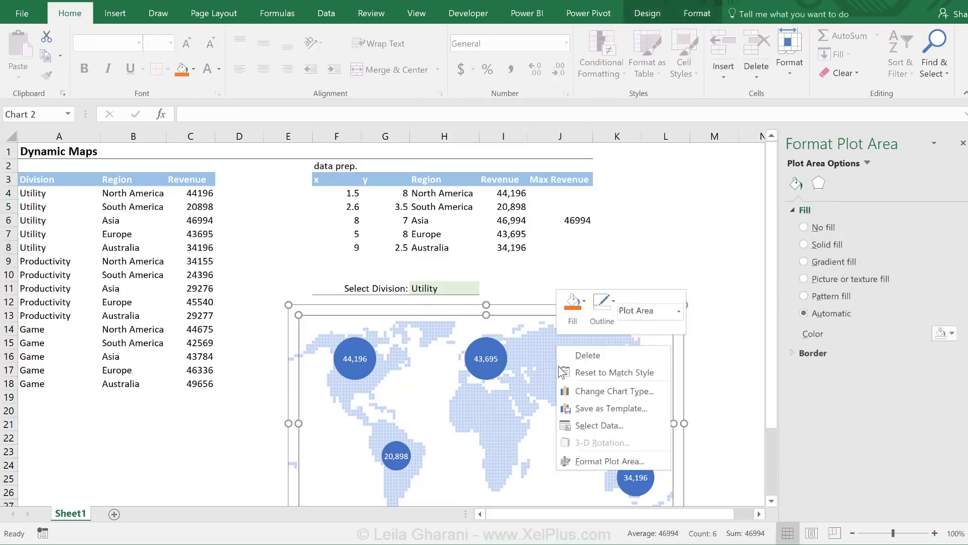
left_click(592, 425)
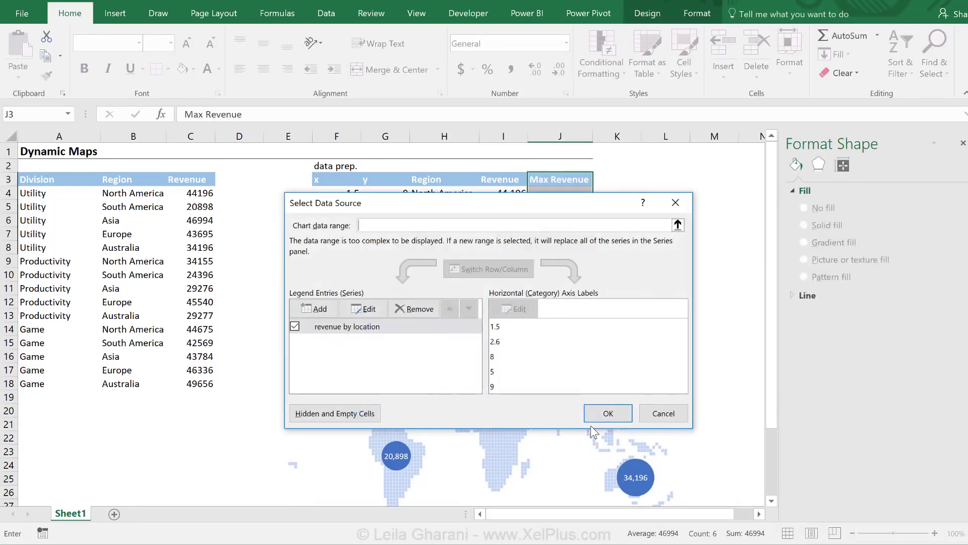
left_click(316, 308)
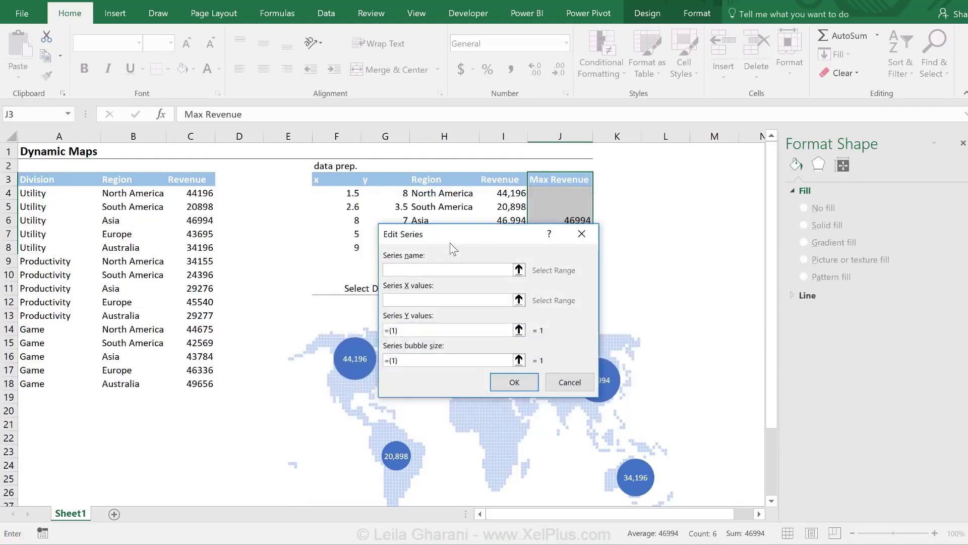
left_click(550, 180)
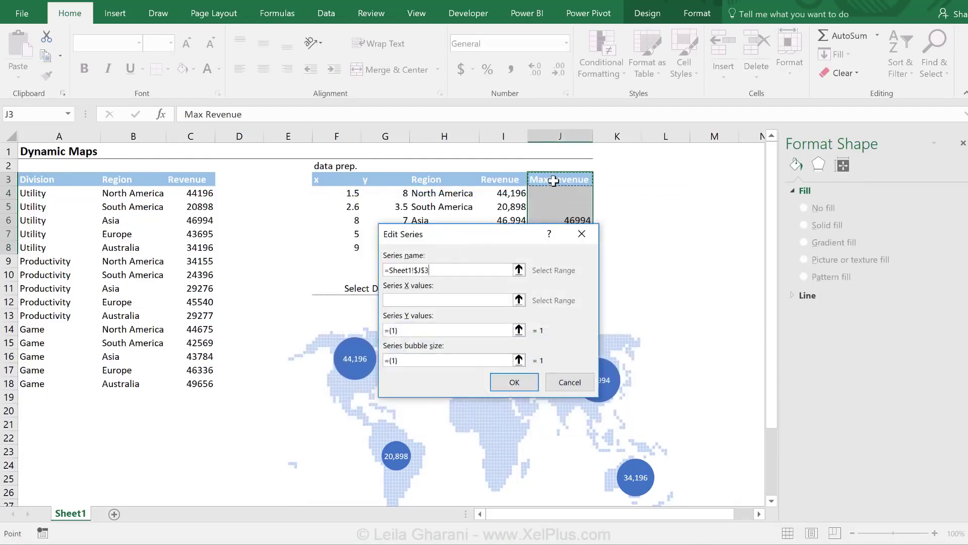
Set the new series' X values to F4:F8 and its Y values to G4:G8.
left_click(406, 301)
left_click_drag(454, 235, 454, 266)
left_click_drag(347, 192, 344, 250)
key("Tab")
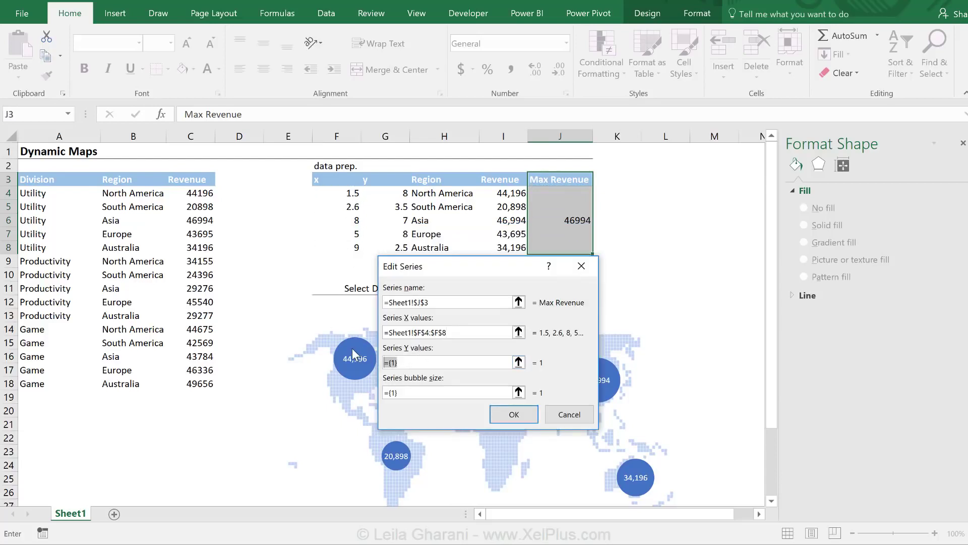
left_click_drag(394, 196, 394, 249)
Set the new series' bubble size to the Max Revenue cells J4:J8 and apply the chart data changes.
left_click(387, 392)
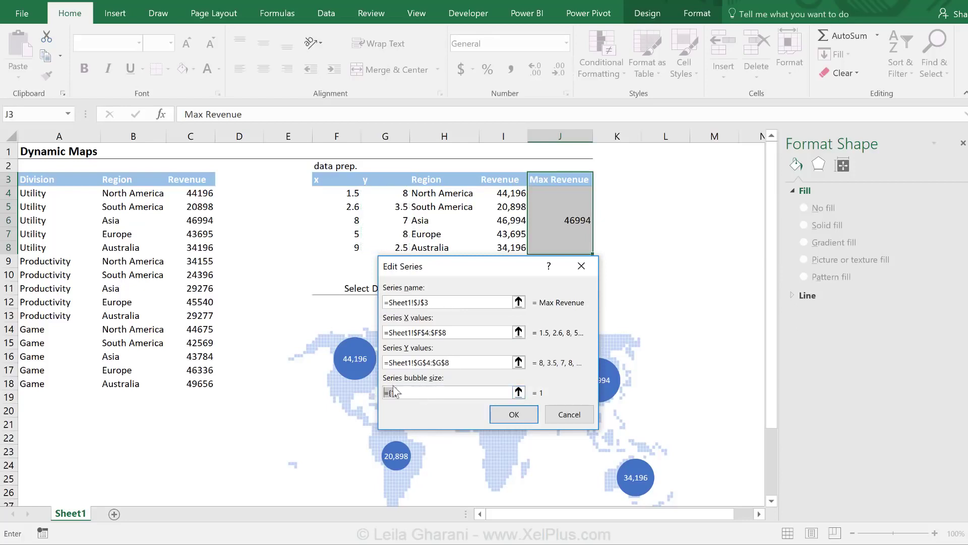
key("BackSpace")
left_click_drag(512, 267, 505, 289)
left_click_drag(537, 196, 548, 251)
left_click(509, 437)
left_click(603, 410)
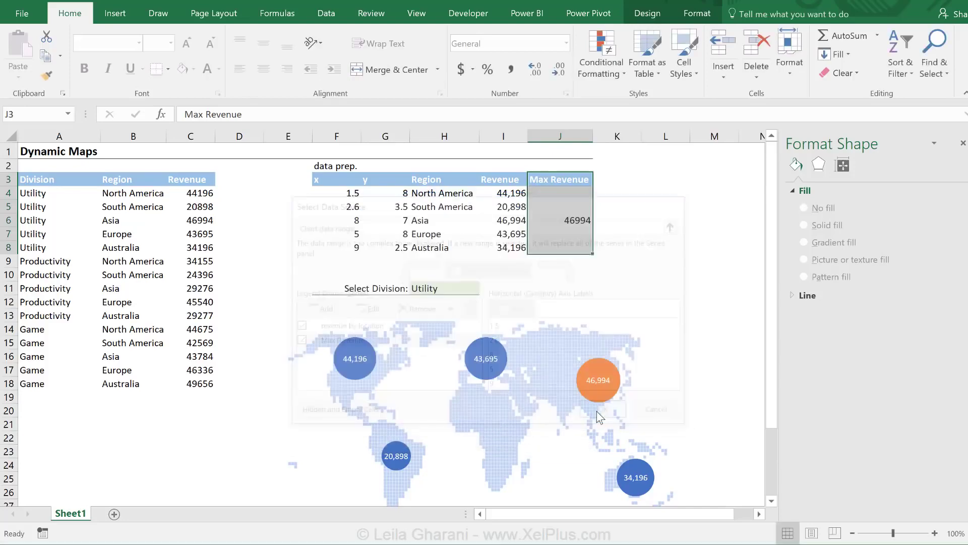
left_click(711, 407)
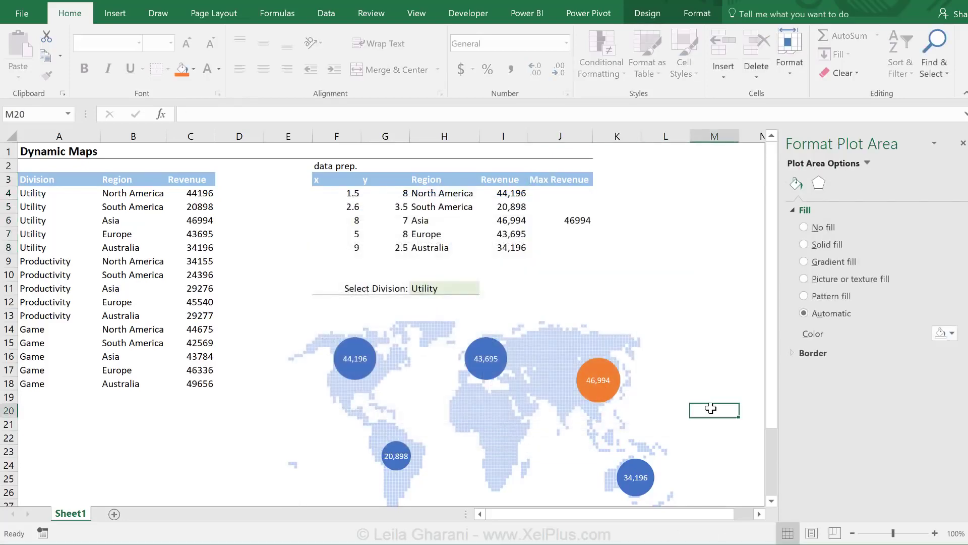
Test the maximum-revenue bubble highlight by choosing Productivity and Game in the division selector H11.
scroll(696, 394, "down", 2)
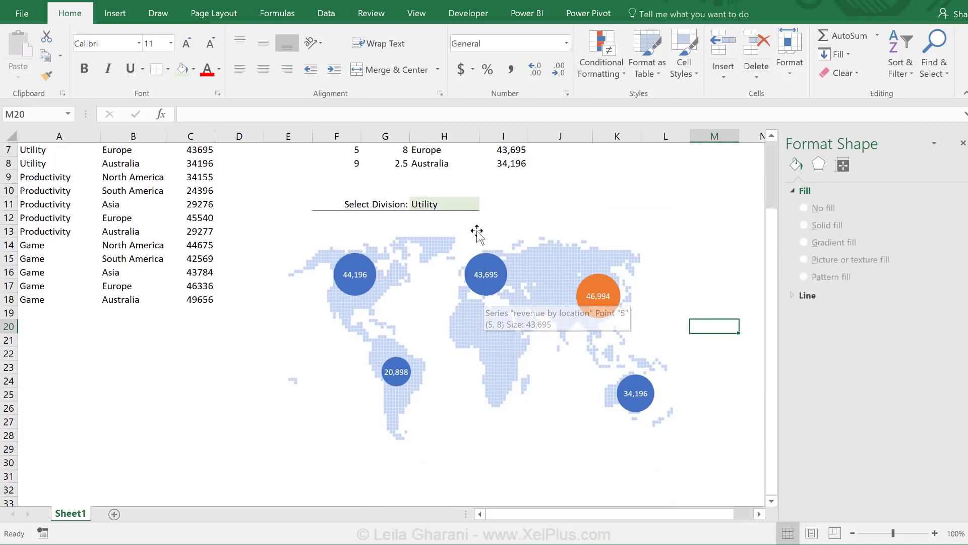
left_click(460, 204)
left_click(485, 204)
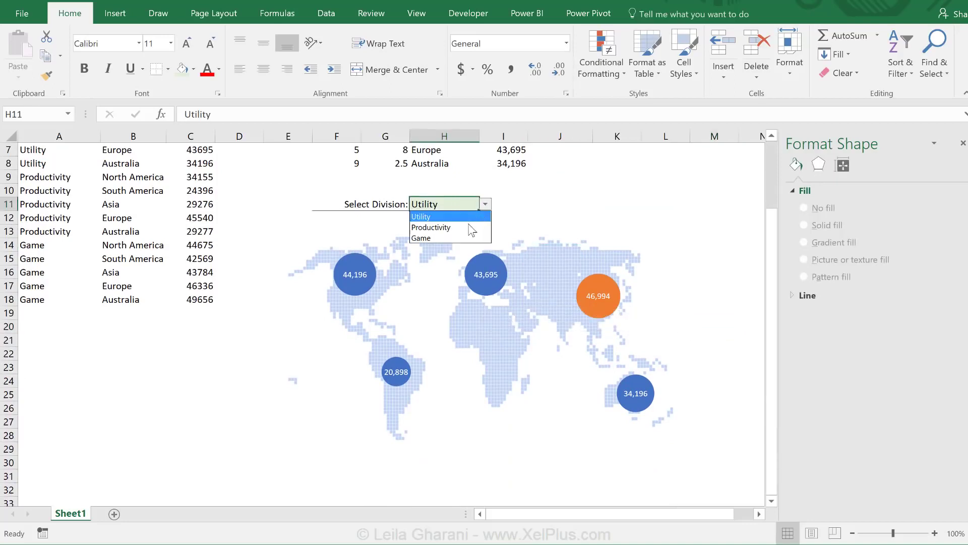
left_click(467, 225)
left_click(485, 204)
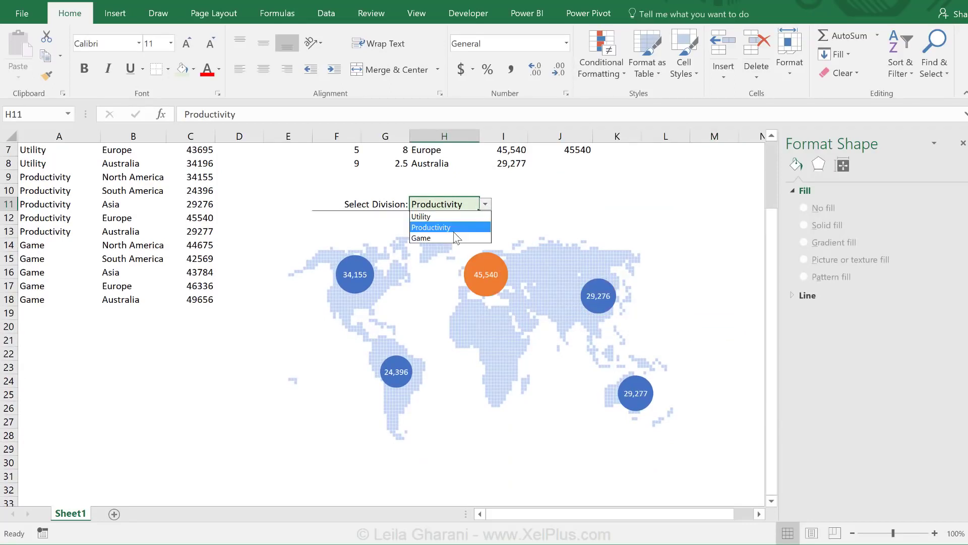
left_click(449, 238)
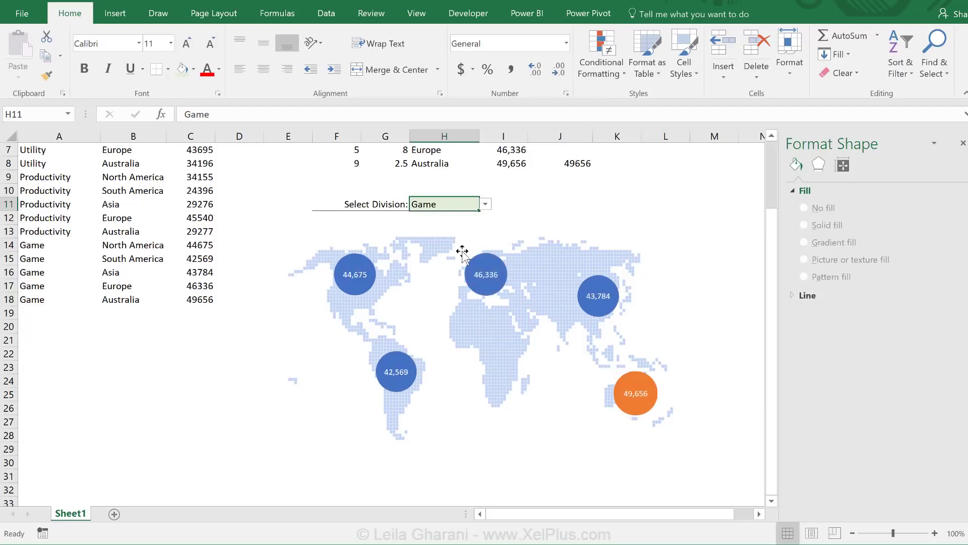